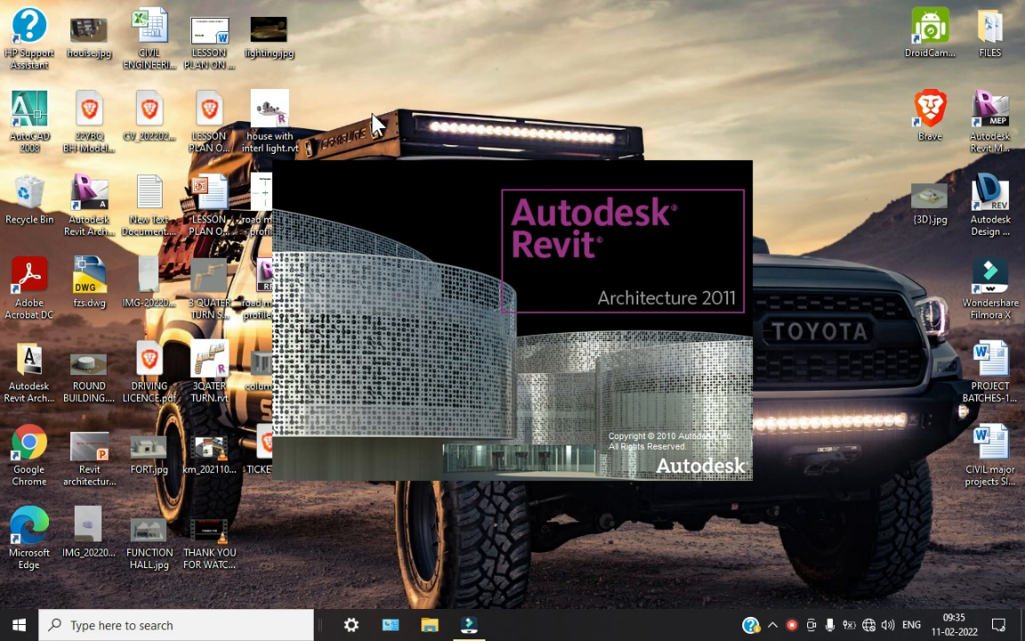
{"action": "right_click", "coordinate": [618, 55]}
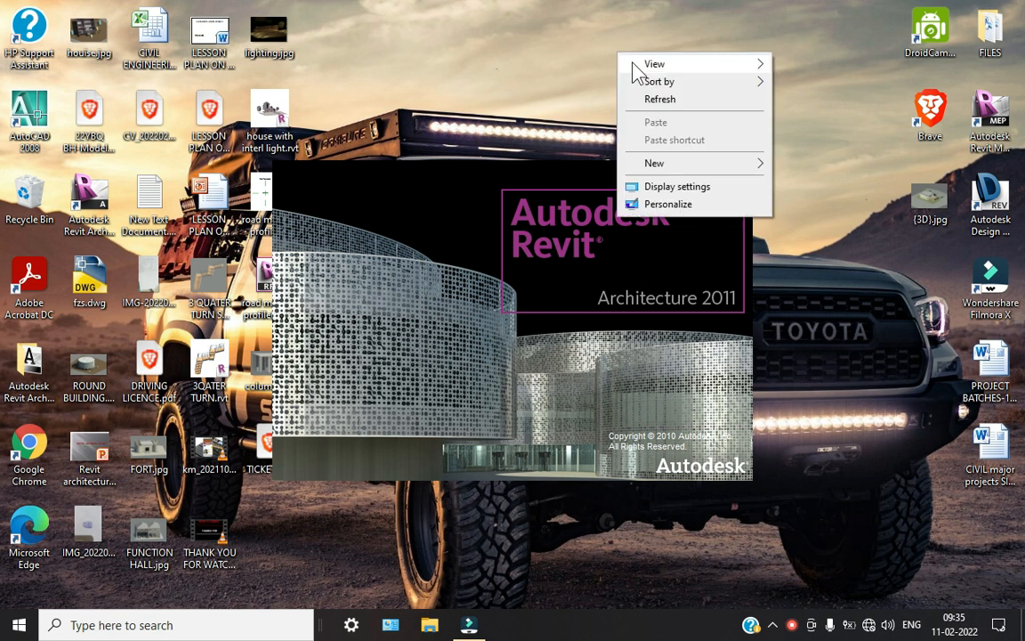
{"action": "left_click", "coordinate": [657, 100]}
{"action": "right_click", "coordinate": [616, 54]}
{"action": "left_click", "coordinate": [658, 100]}
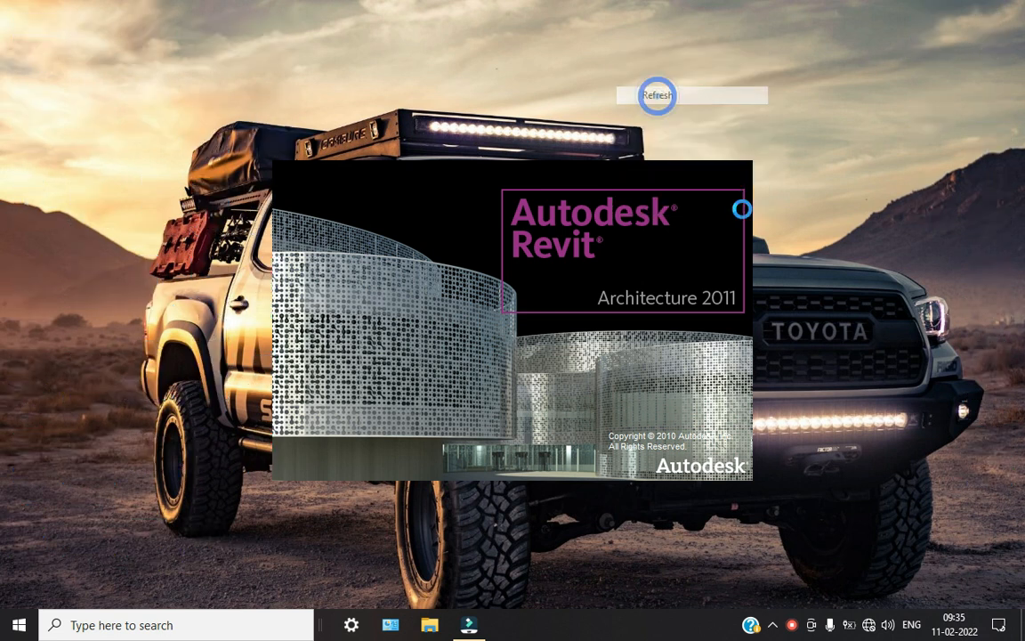
{"action": "right_click", "coordinate": [824, 162]}
{"action": "left_click", "coordinate": [852, 210]}
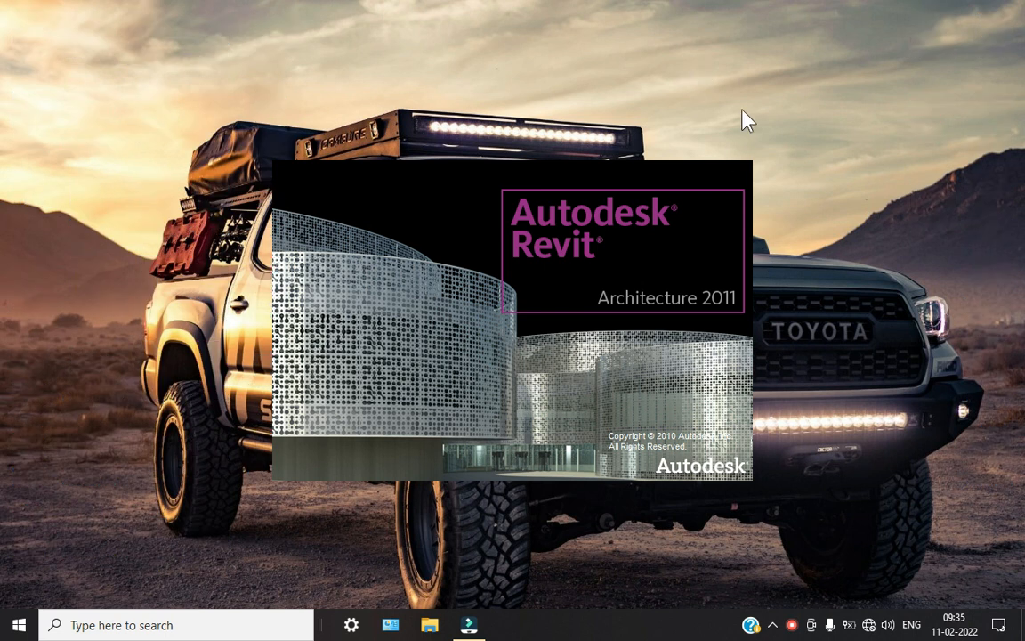
{"action": "right_click", "coordinate": [708, 36]}
{"action": "left_click", "coordinate": [751, 82]}
{"action": "right_click", "coordinate": [645, 5]}
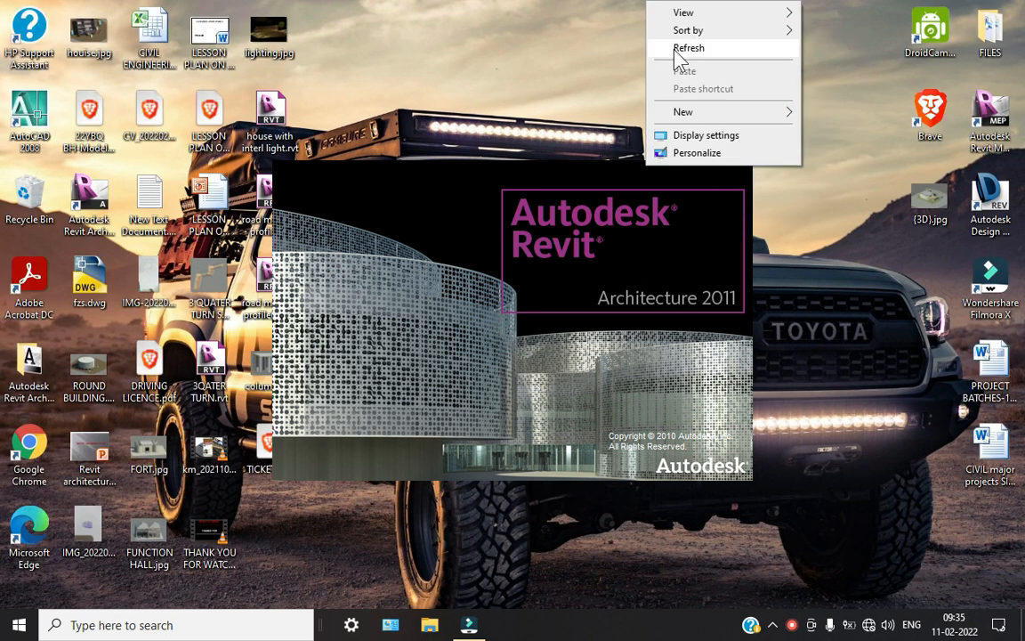
{"action": "left_click", "coordinate": [670, 46]}
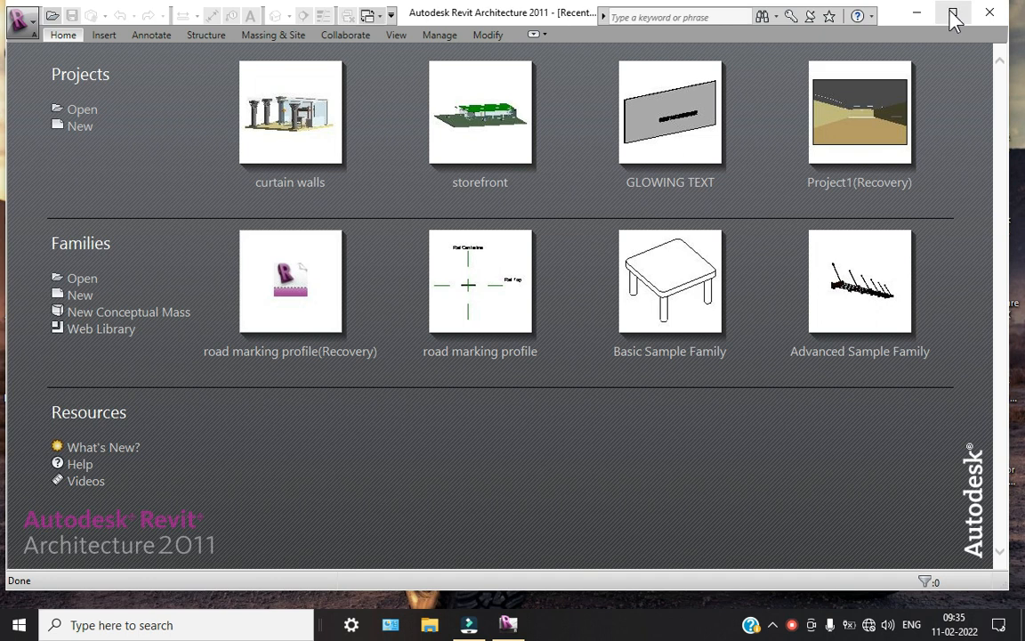
Maximize the program window and open the project NEW MODEL.0009.rvt from the Documents folder
{"action": "left_click", "coordinate": [953, 18]}
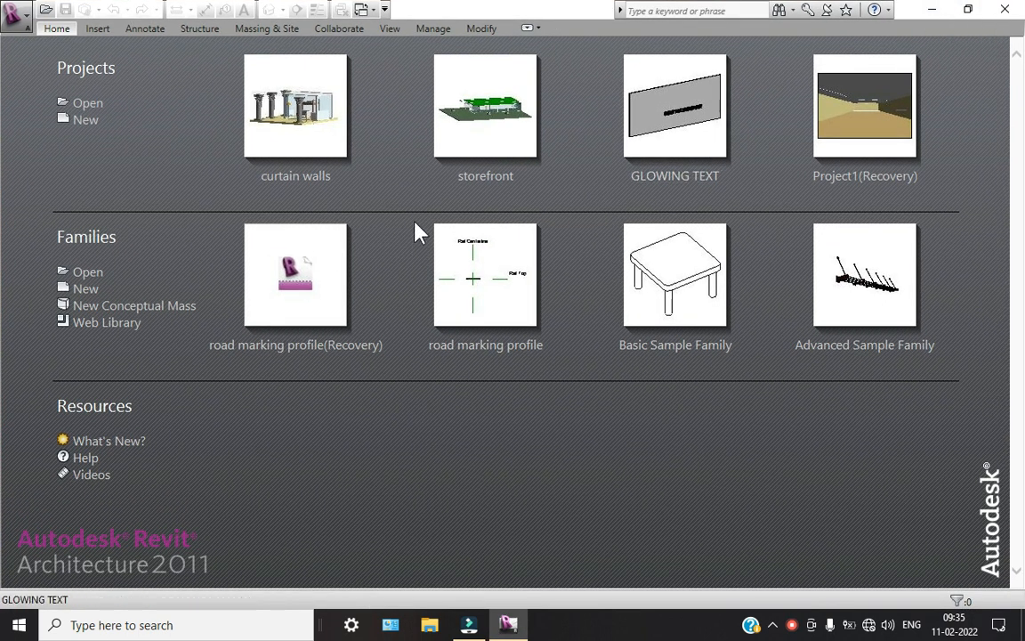
{"action": "left_click", "coordinate": [86, 103]}
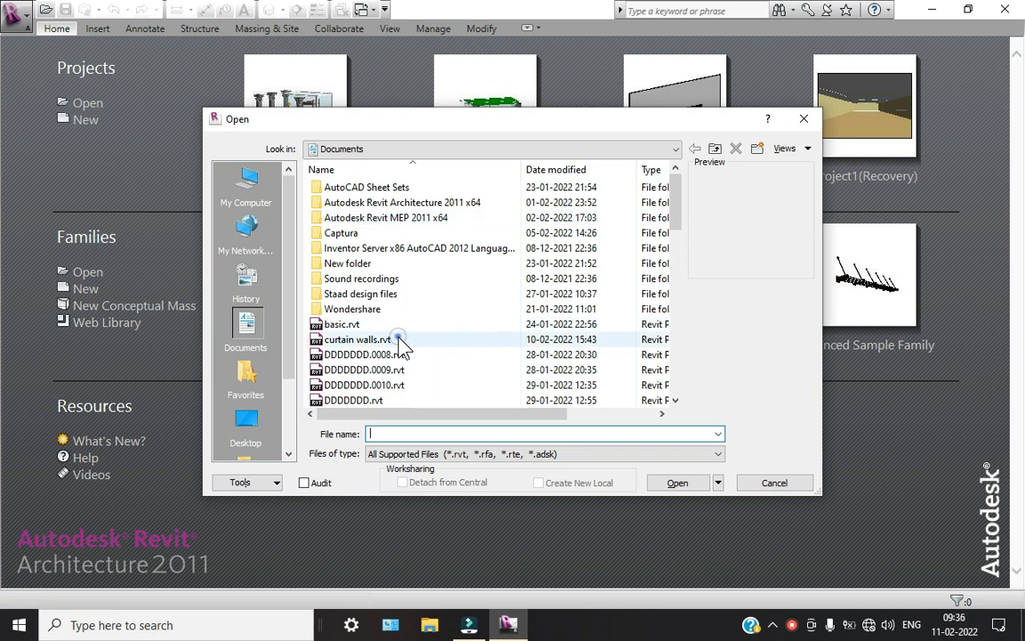
{"action": "left_click", "coordinate": [400, 342]}
{"action": "key", "text": "Down"}
{"action": "key", "text": "Down"}
{"action": "key", "text": "Down"}
{"action": "key", "text": "Down"}
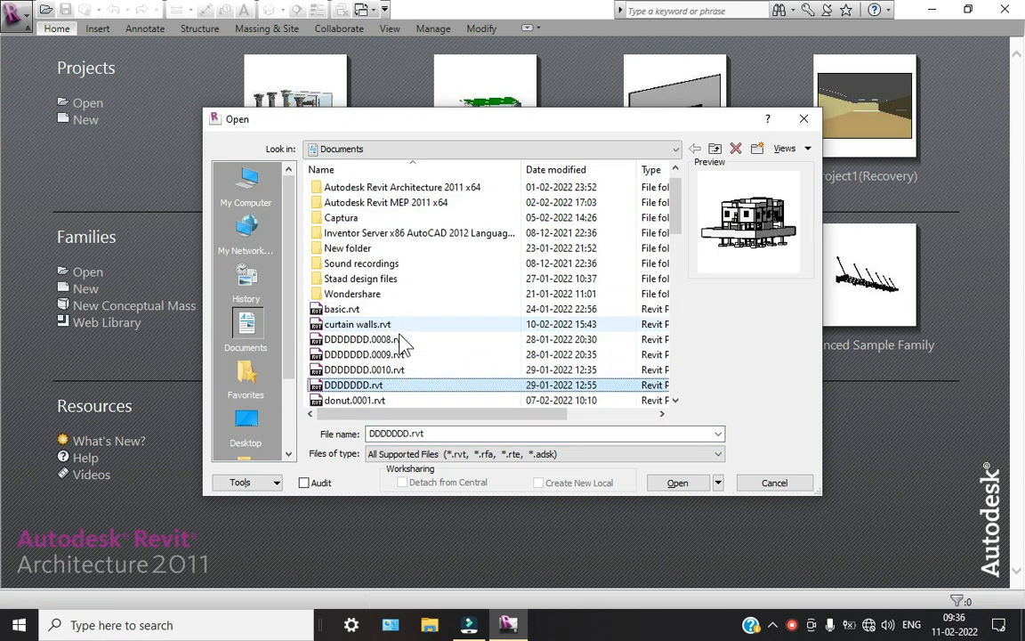
{"action": "key", "text": "Down"}
{"action": "key", "text": "Down"}
{"action": "key", "text": "Down"}
{"action": "key", "text": "Down"}
{"action": "key", "text": "Down"}
{"action": "key", "text": "Down"}
{"action": "key", "text": "Down"}
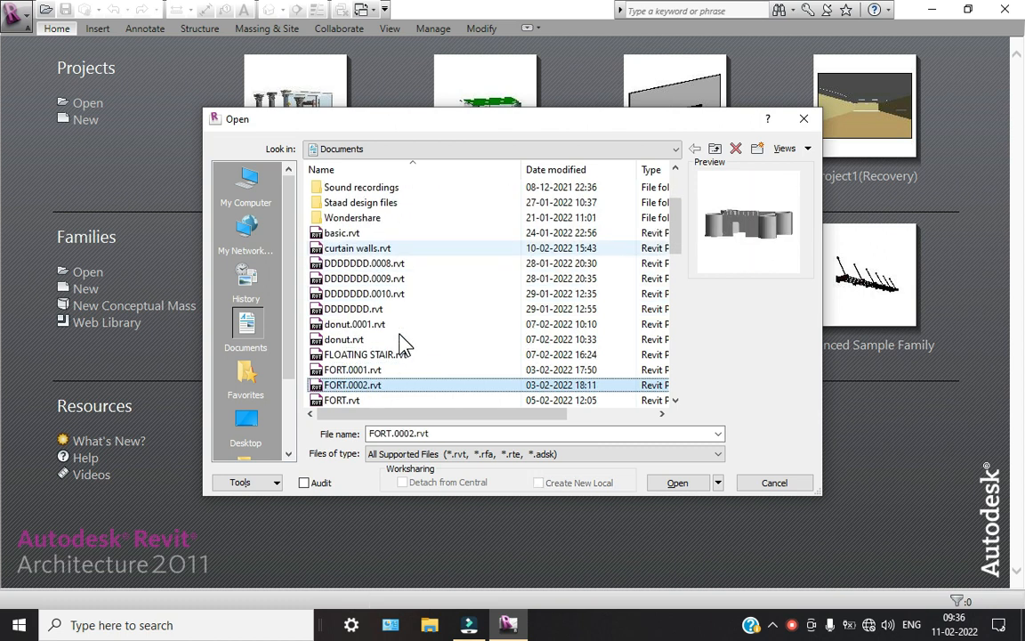
{"action": "key", "text": "Down"}
{"action": "key", "text": "Down"}
{"action": "key", "text": "Down"}
{"action": "key", "text": "Down"}
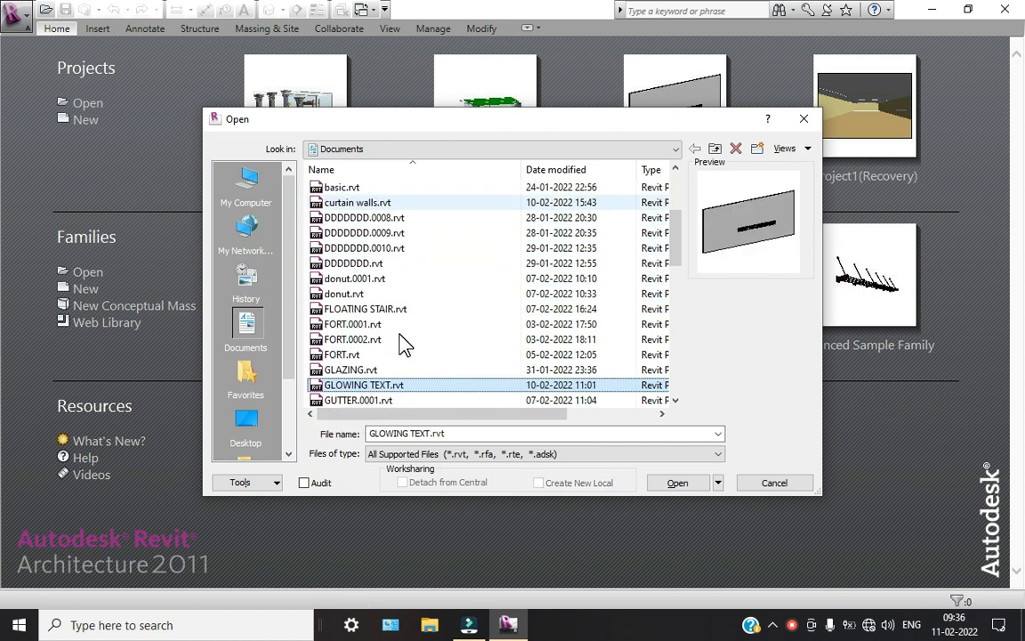
{"action": "key", "text": "Down"}
{"action": "key", "text": "Down"}
{"action": "key", "text": "Down"}
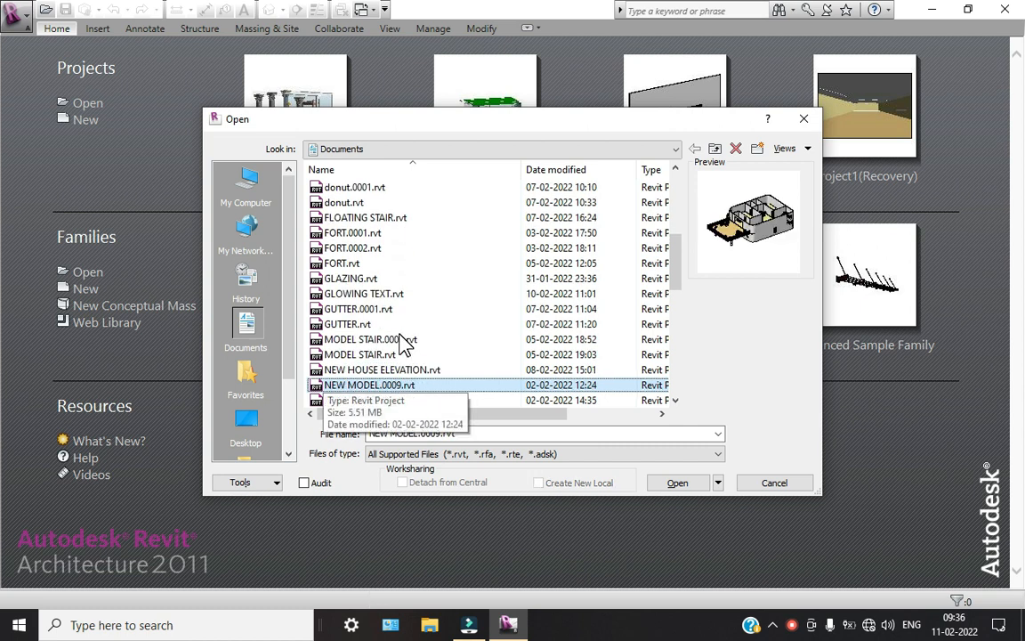
{"action": "key", "text": "Down"}
{"action": "key", "text": "Up"}
{"action": "key", "text": "Up"}
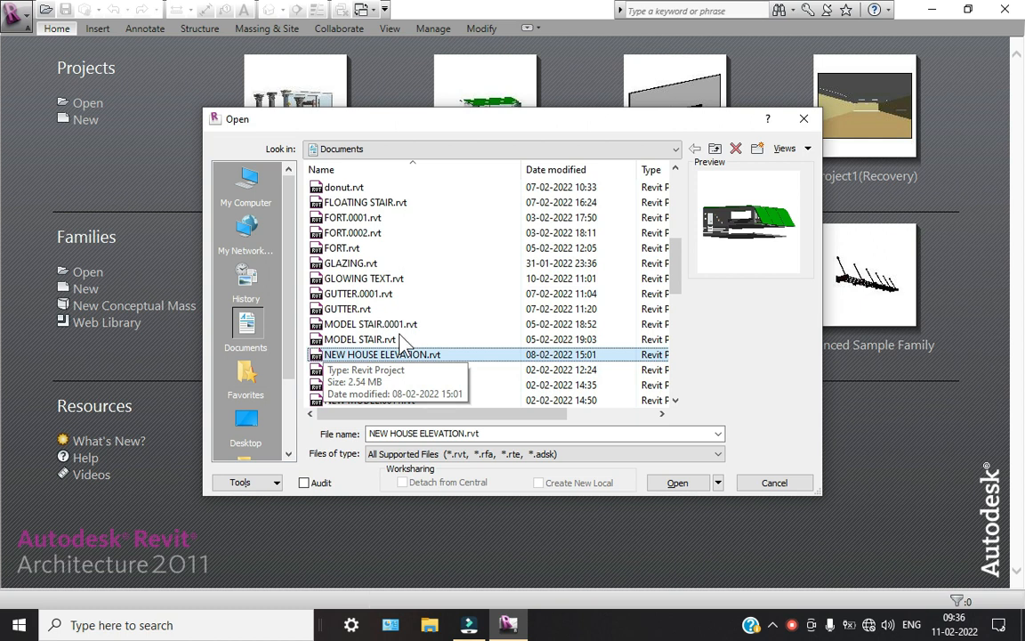
{"action": "key", "text": "Down"}
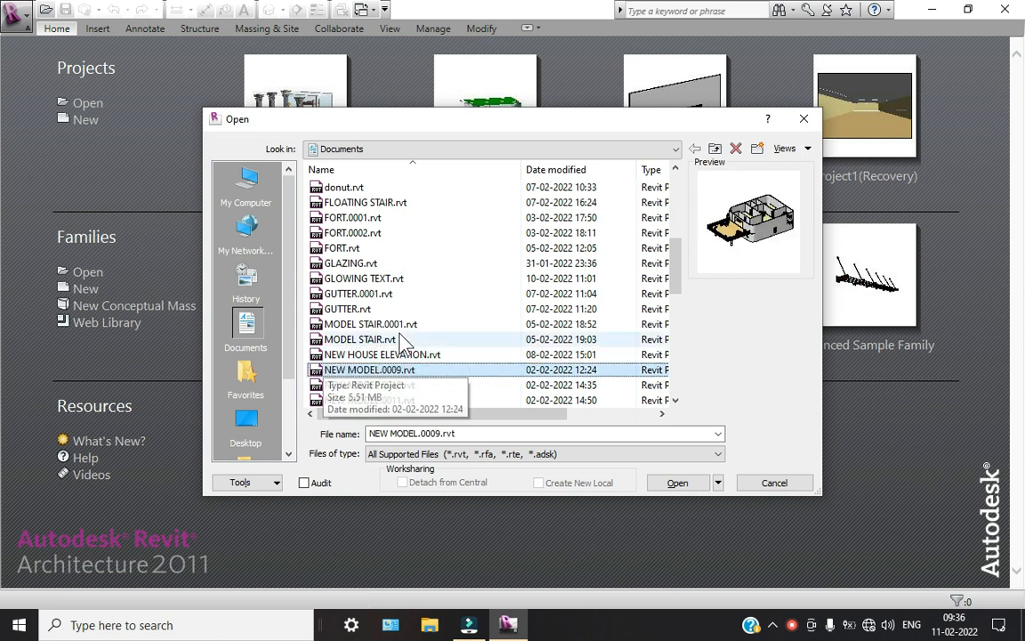
{"action": "left_click", "coordinate": [690, 486]}
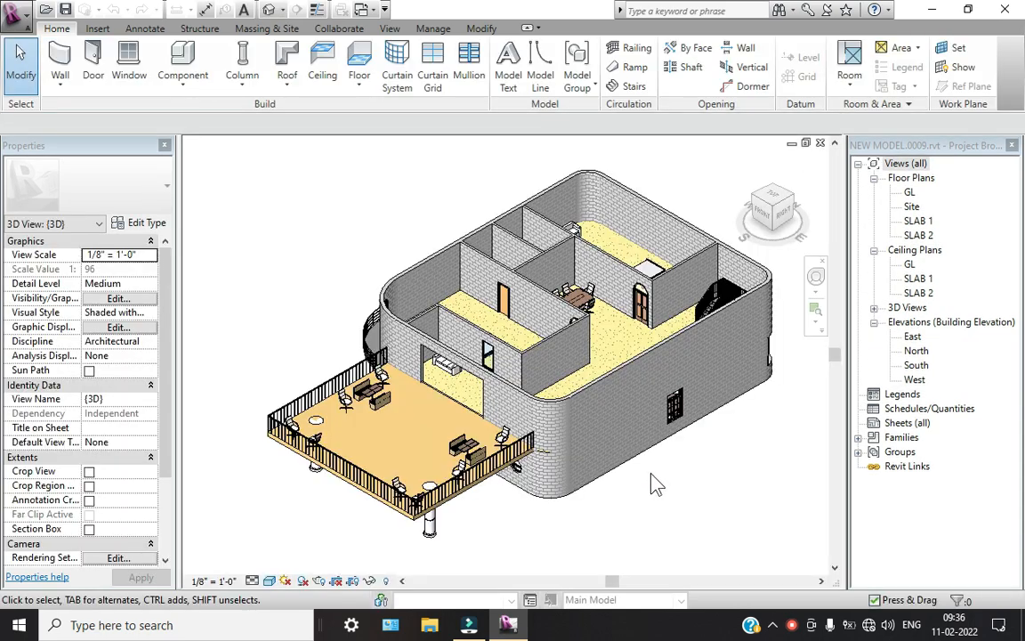
Examine the house model in 3D and in the South elevation with its level lines
{"action": "scroll", "coordinate": [454, 471], "scroll_direction": "up", "scroll_amount": 2}
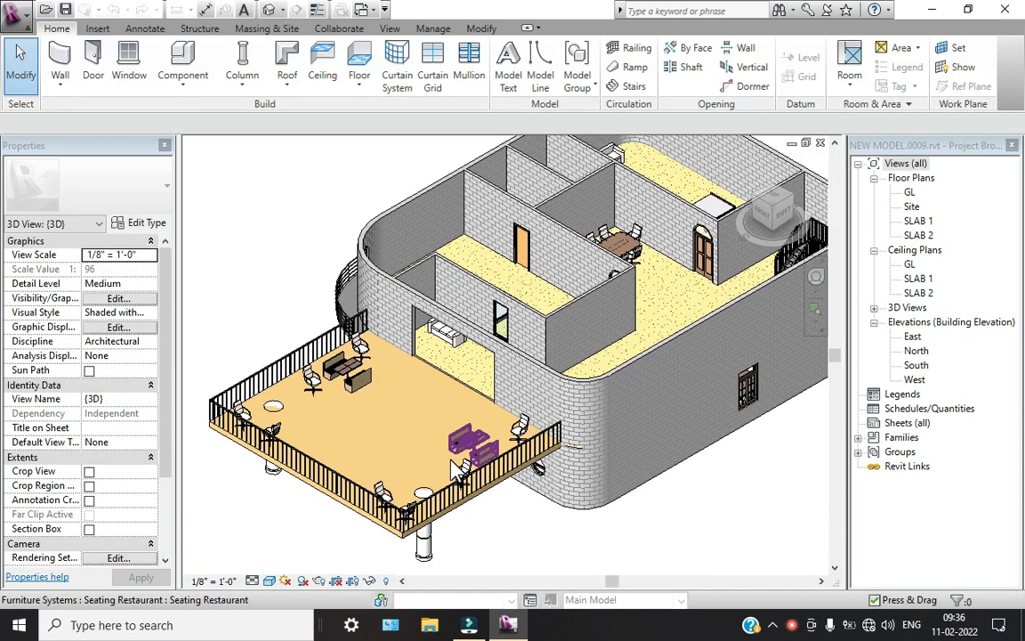
{"action": "scroll", "coordinate": [542, 508], "scroll_direction": "down", "scroll_amount": 2}
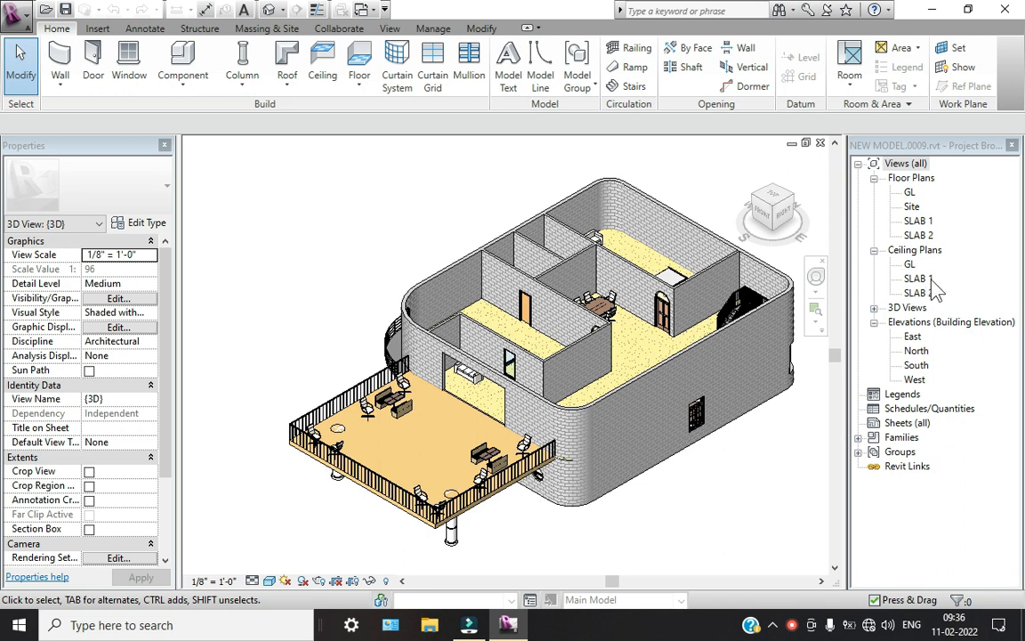
{"action": "double_click", "coordinate": [917, 366]}
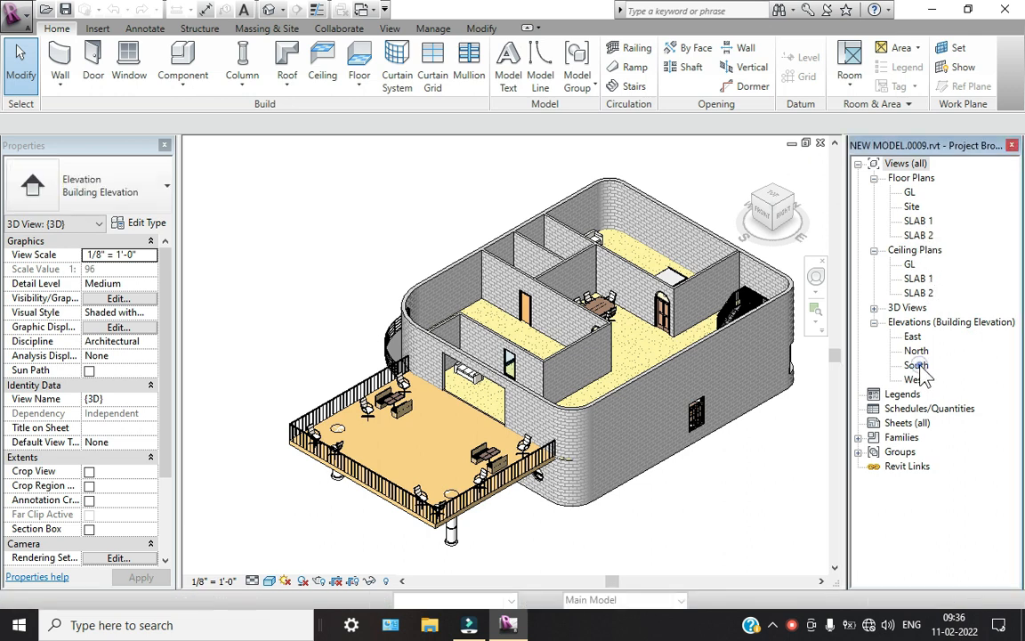
{"action": "scroll", "coordinate": [469, 389], "scroll_direction": "up", "scroll_amount": 1}
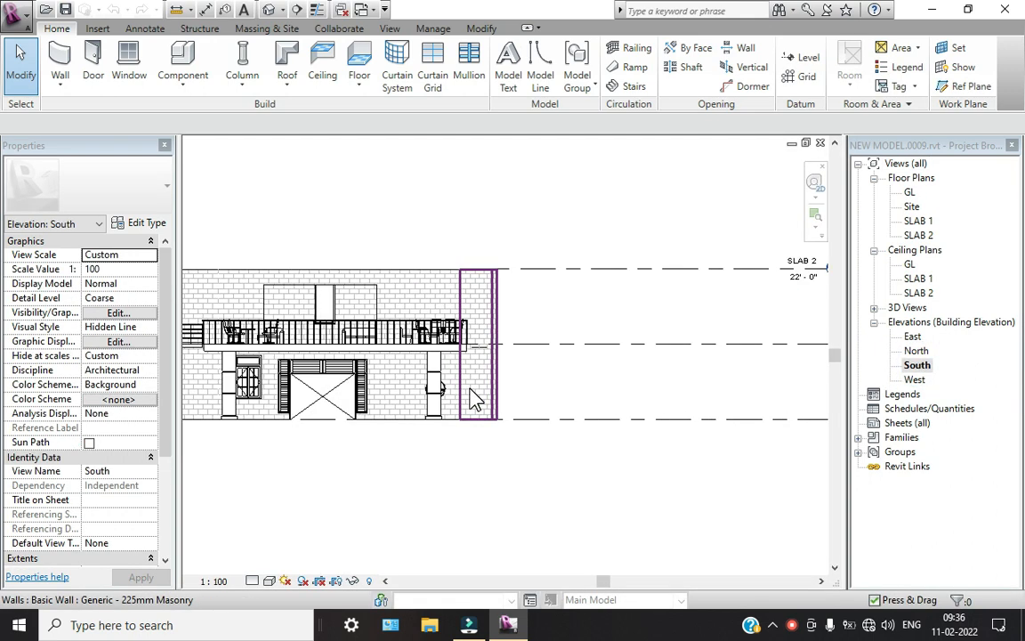
{"action": "scroll", "coordinate": [469, 389], "scroll_direction": "down", "scroll_amount": 1}
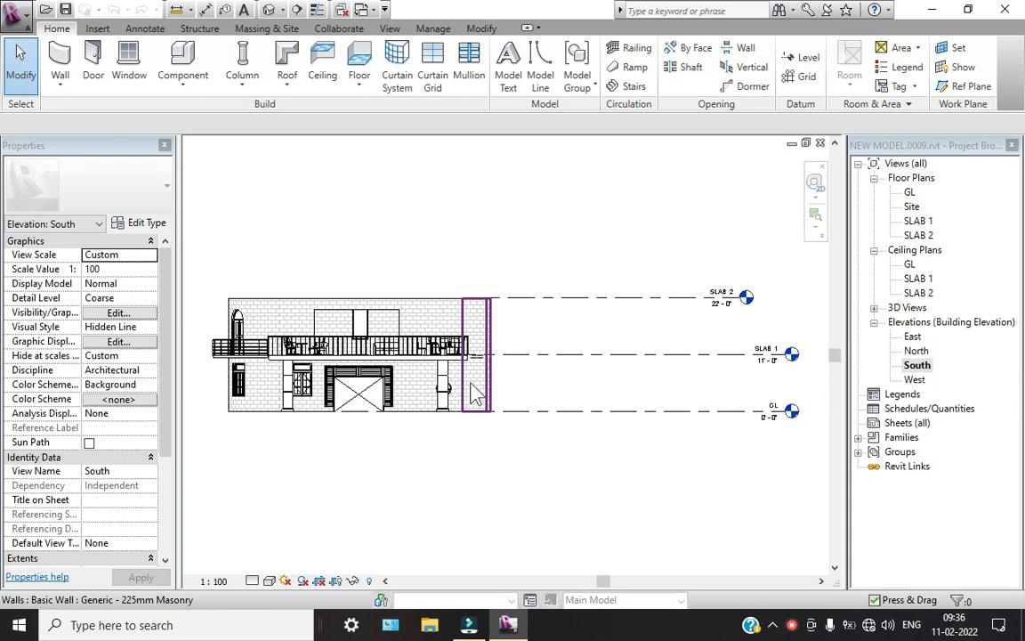
Open the Site floor plan and bring the whole house and its surroundings into view
{"action": "double_click", "coordinate": [912, 206]}
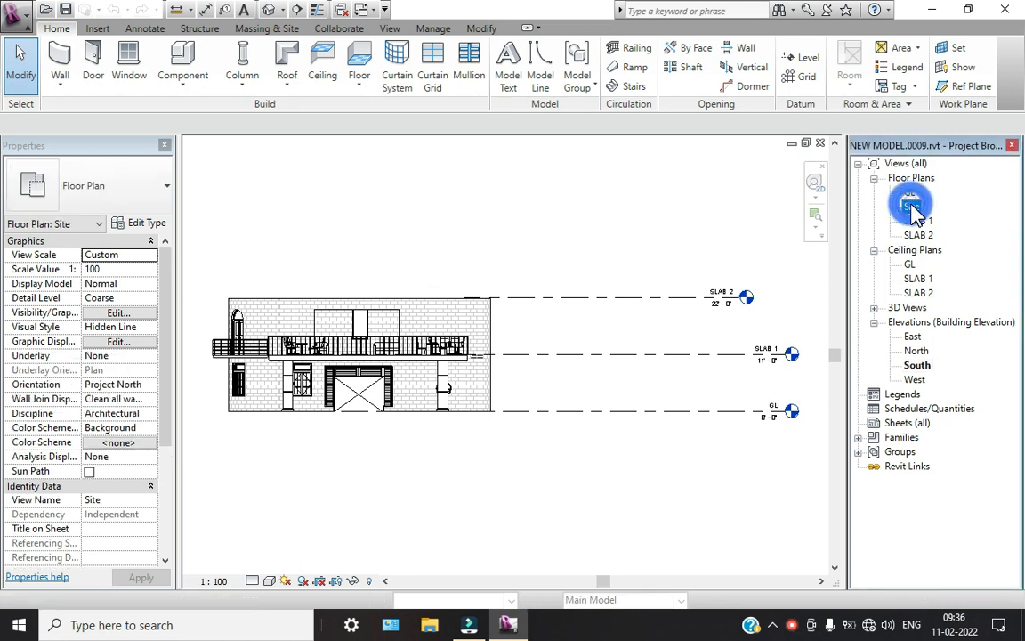
{"action": "scroll", "coordinate": [462, 343], "scroll_direction": "down", "scroll_amount": 1}
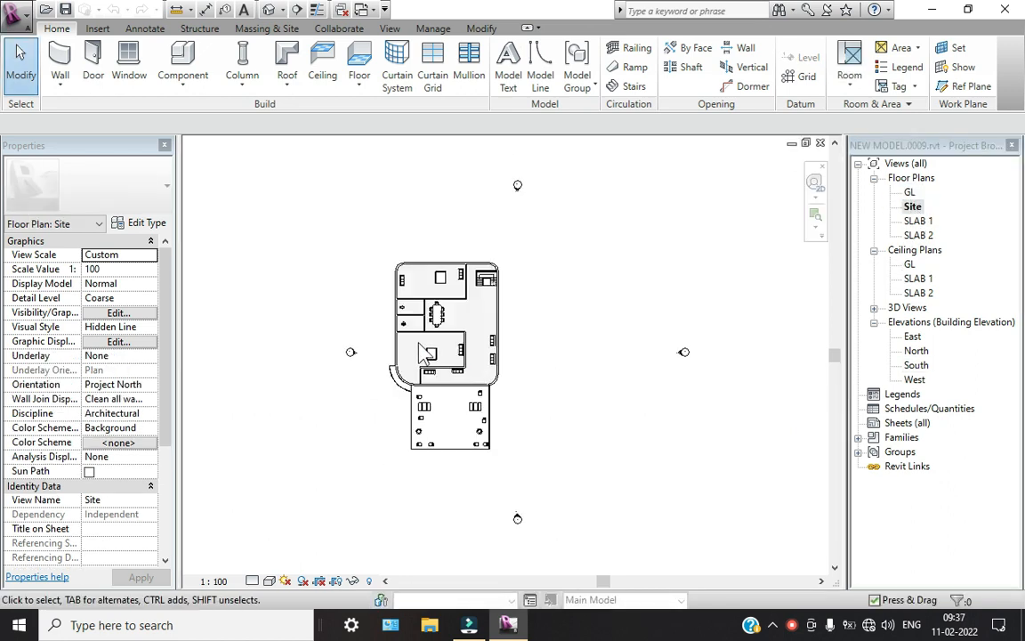
{"action": "scroll", "coordinate": [427, 347], "scroll_direction": "up", "scroll_amount": 3}
{"action": "scroll", "coordinate": [480, 356], "scroll_direction": "down", "scroll_amount": 1}
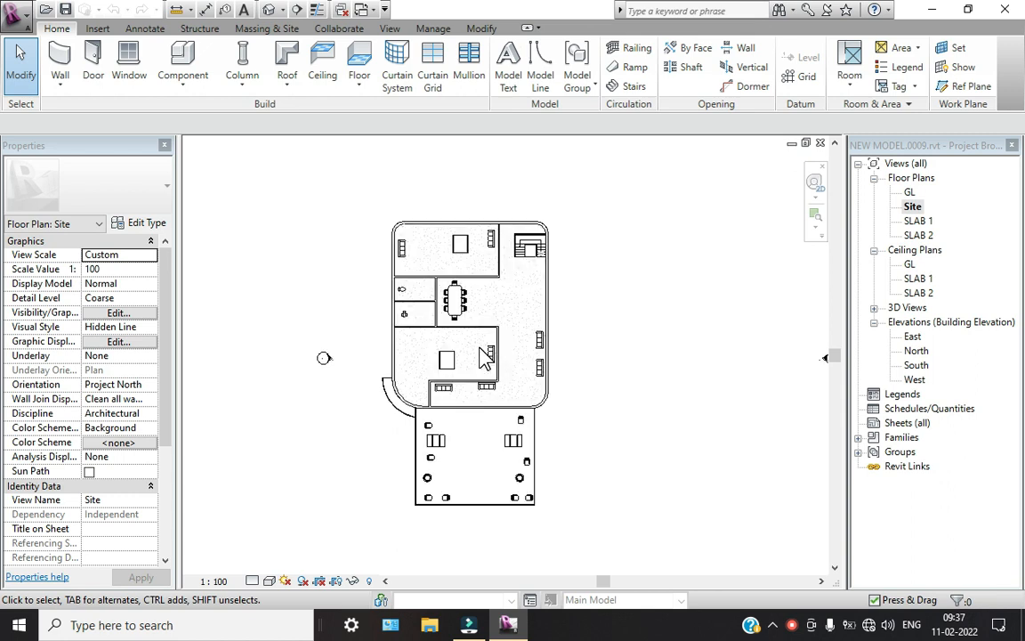
{"action": "scroll", "coordinate": [525, 359], "scroll_direction": "down", "scroll_amount": 2}
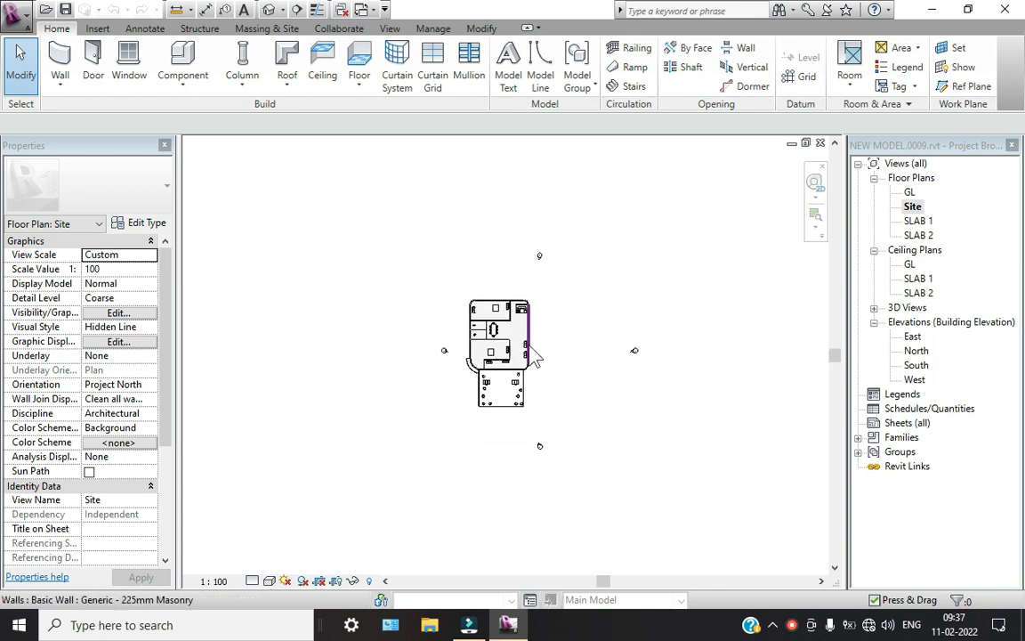
{"action": "scroll", "coordinate": [553, 361], "scroll_direction": "up", "scroll_amount": 5}
{"action": "middle_click_drag", "start_coordinate": [563, 377], "coordinate": [518, 364]}
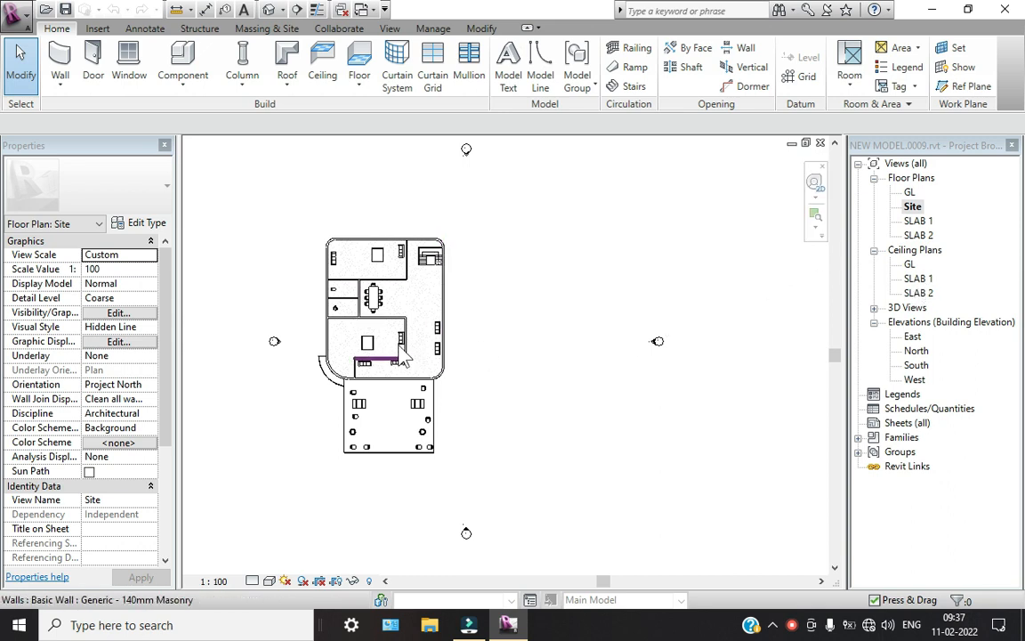
{"action": "scroll", "coordinate": [377, 421], "scroll_direction": "up", "scroll_amount": 1}
{"action": "scroll", "coordinate": [386, 413], "scroll_direction": "down", "scroll_amount": 1}
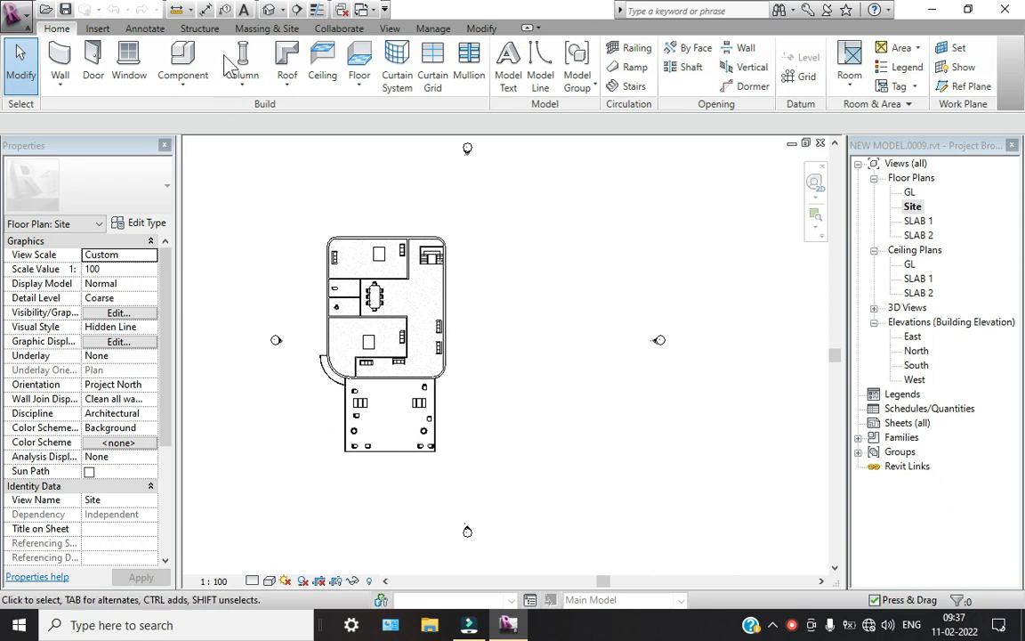
Place an M_North Arrow-2 annotation symbol in the open area east of the house on the Site plan
{"action": "left_click", "coordinate": [145, 29]}
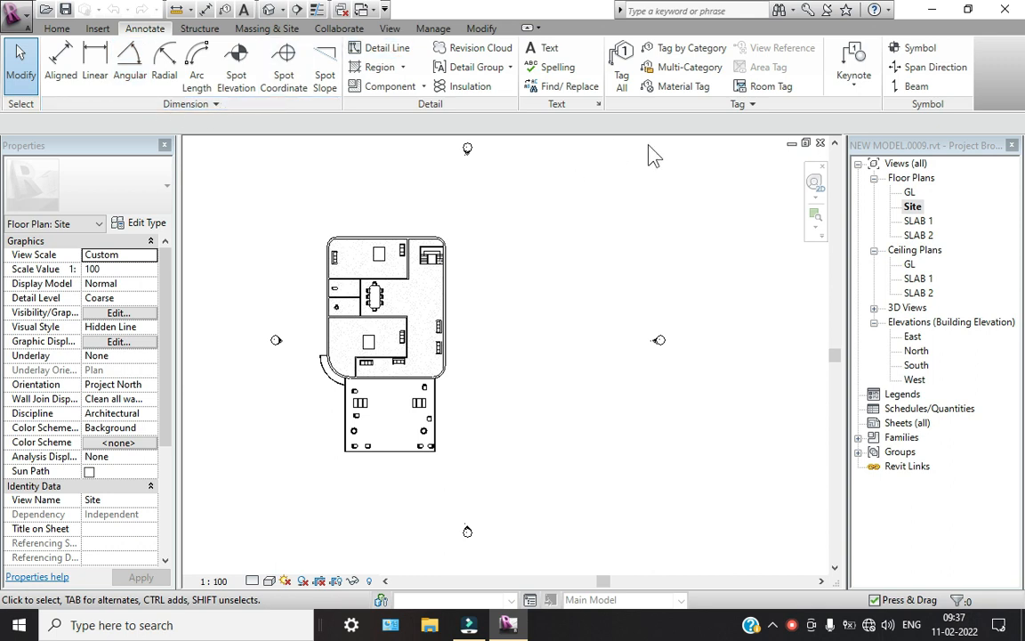
{"action": "left_click", "coordinate": [913, 50]}
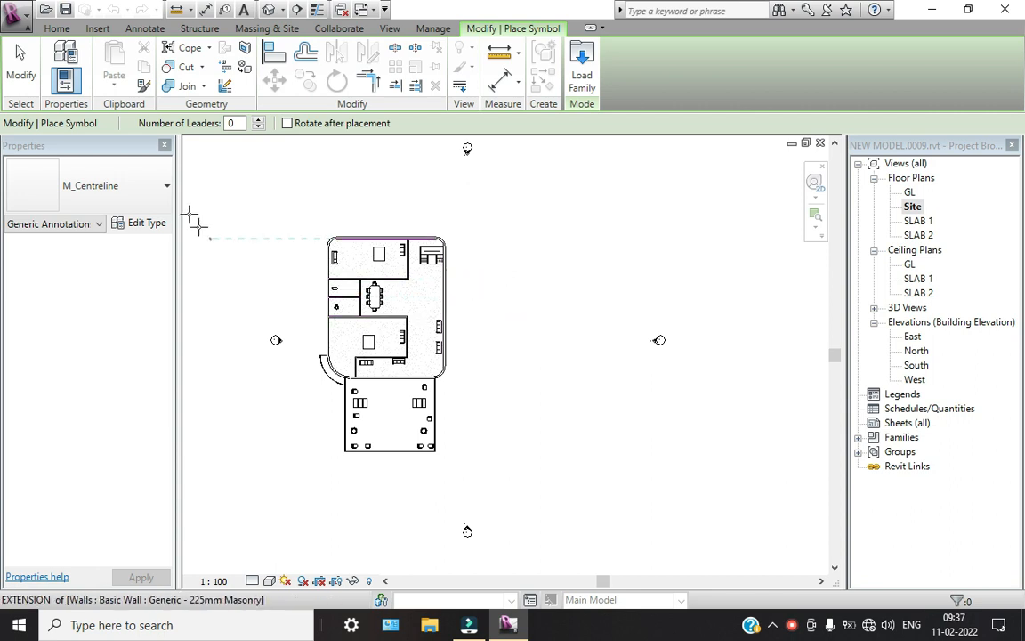
{"action": "left_click", "coordinate": [156, 188]}
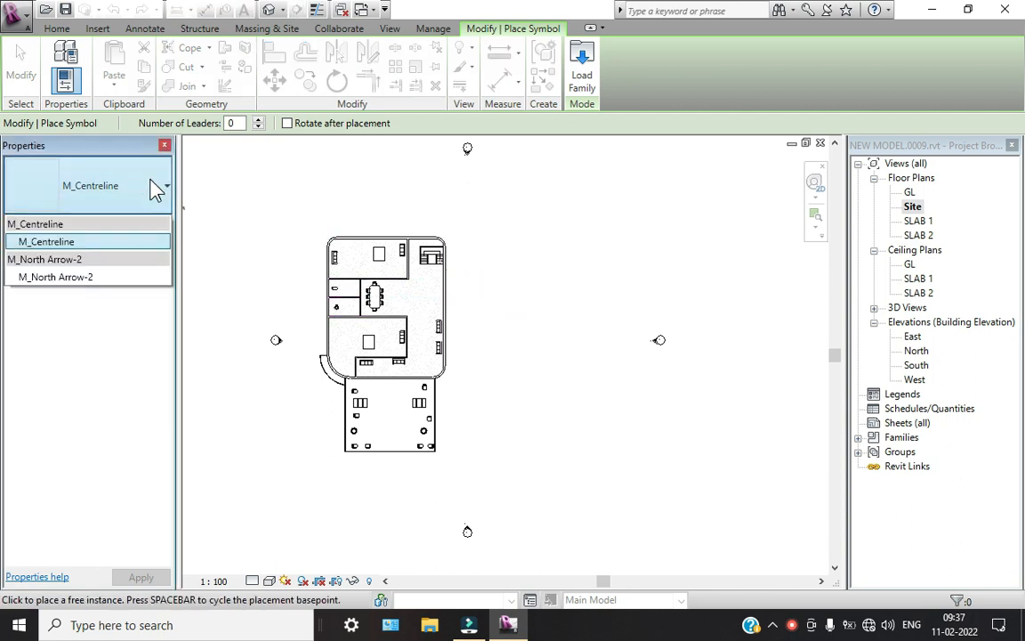
{"action": "left_click", "coordinate": [102, 276]}
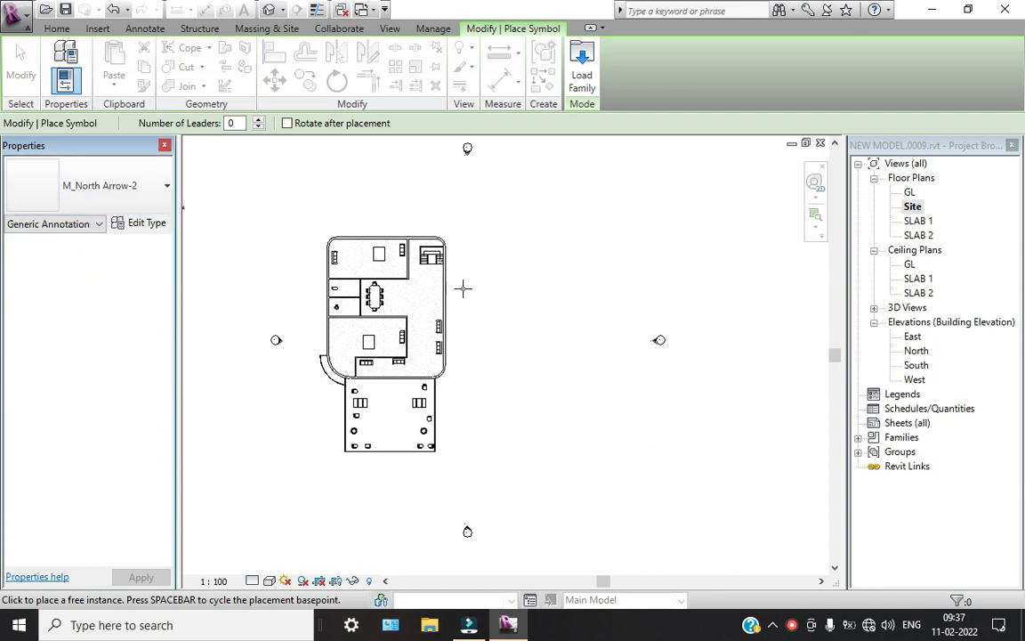
{"action": "scroll", "coordinate": [503, 329], "scroll_direction": "up", "scroll_amount": 2}
{"action": "scroll", "coordinate": [504, 329], "scroll_direction": "up", "scroll_amount": 3}
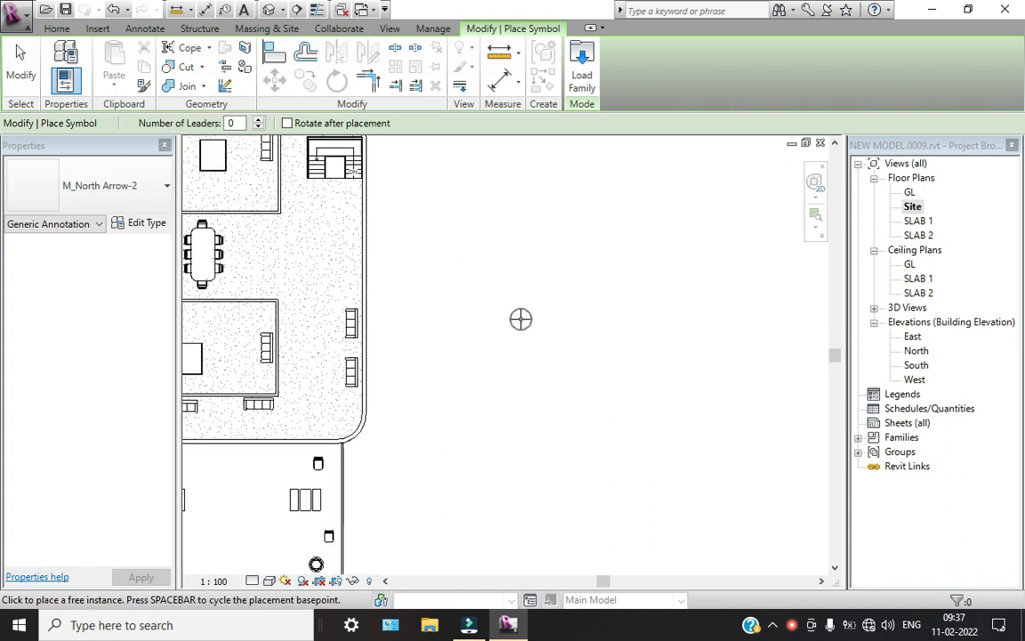
{"action": "scroll", "coordinate": [535, 333], "scroll_direction": "down", "scroll_amount": 2}
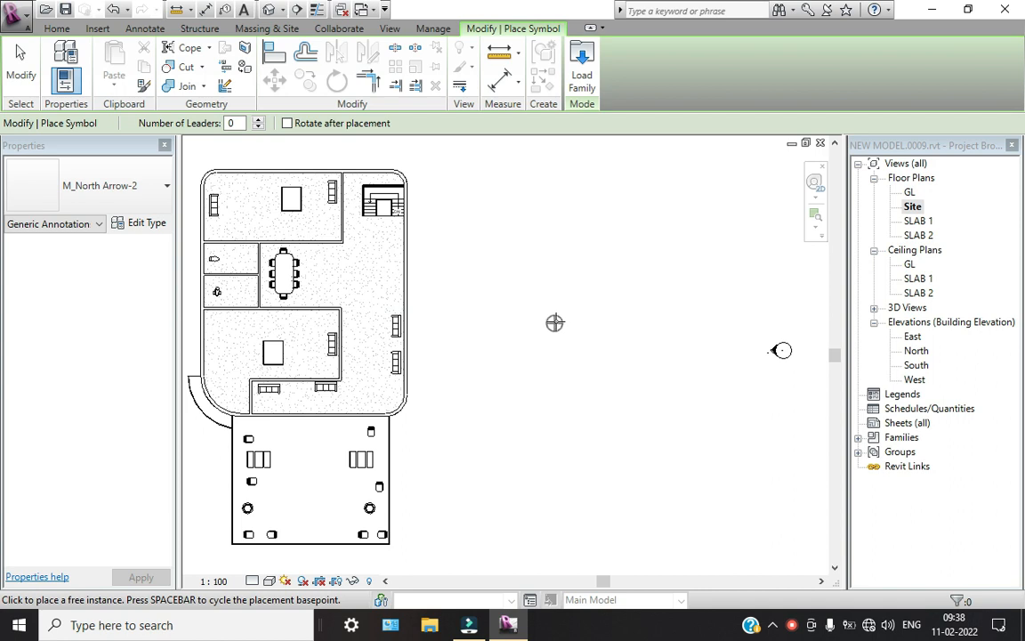
{"action": "left_click", "coordinate": [557, 311]}
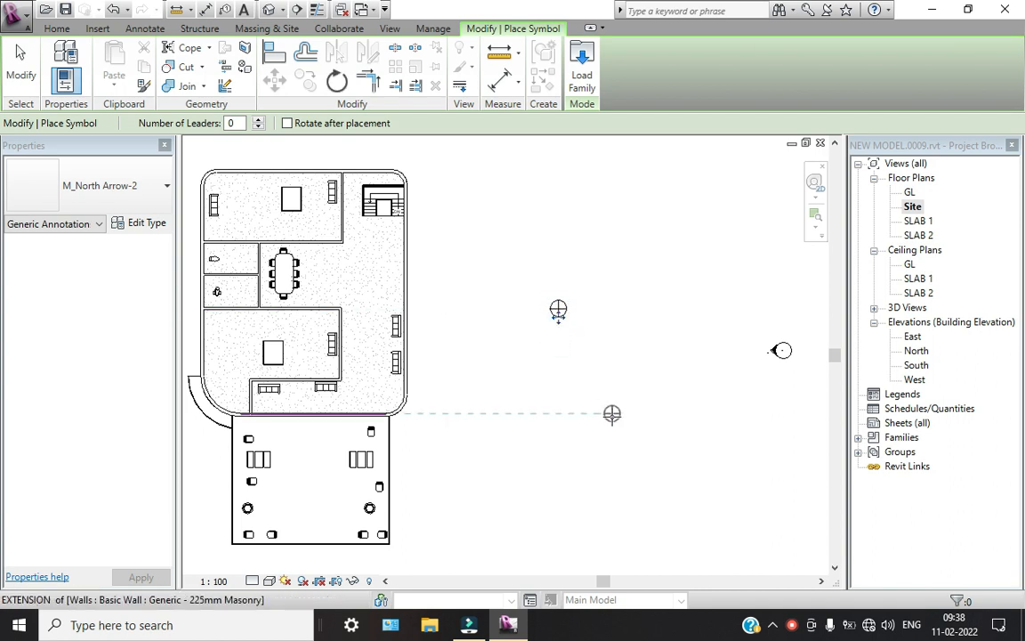
{"action": "scroll", "coordinate": [569, 324], "scroll_direction": "up", "scroll_amount": 4}
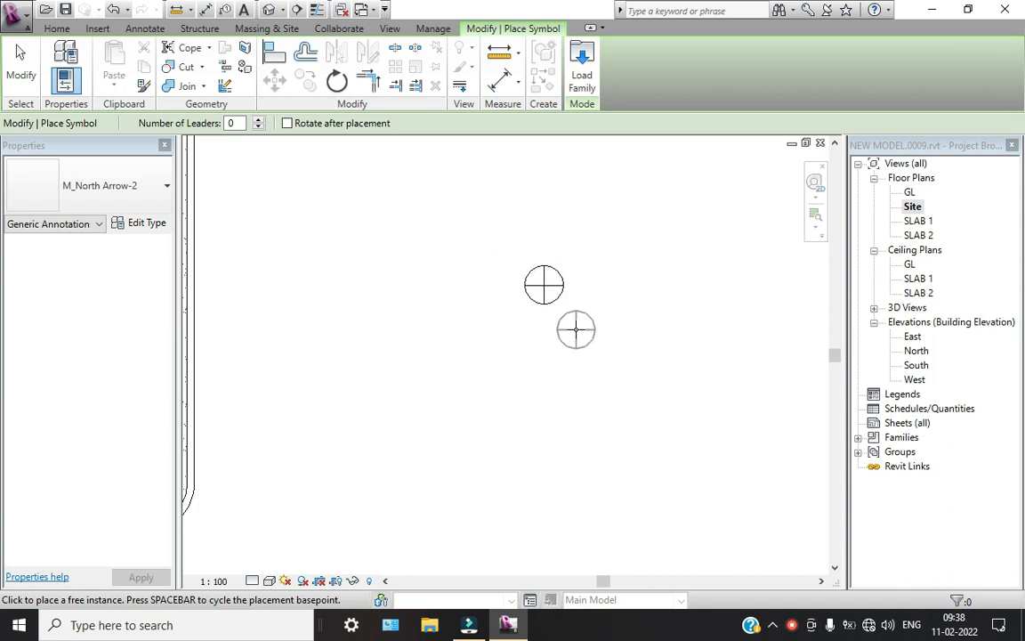
Place M_Centreline annotation symbols in the open area below the north arrow on the Site plan
{"action": "left_click", "coordinate": [74, 187]}
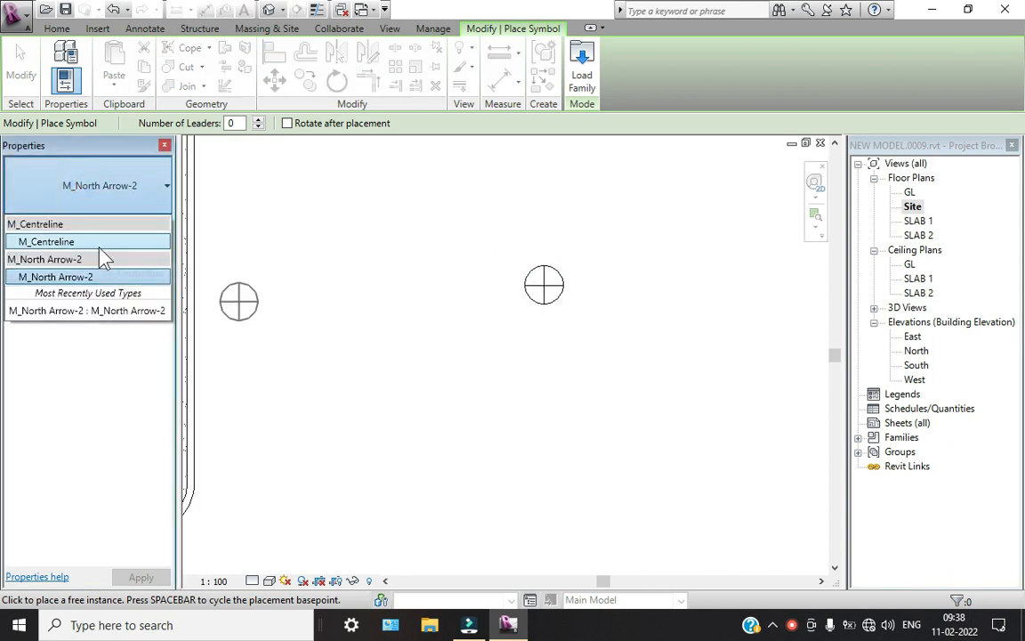
{"action": "left_click", "coordinate": [100, 241]}
{"action": "scroll", "coordinate": [552, 369], "scroll_direction": "down", "scroll_amount": 5}
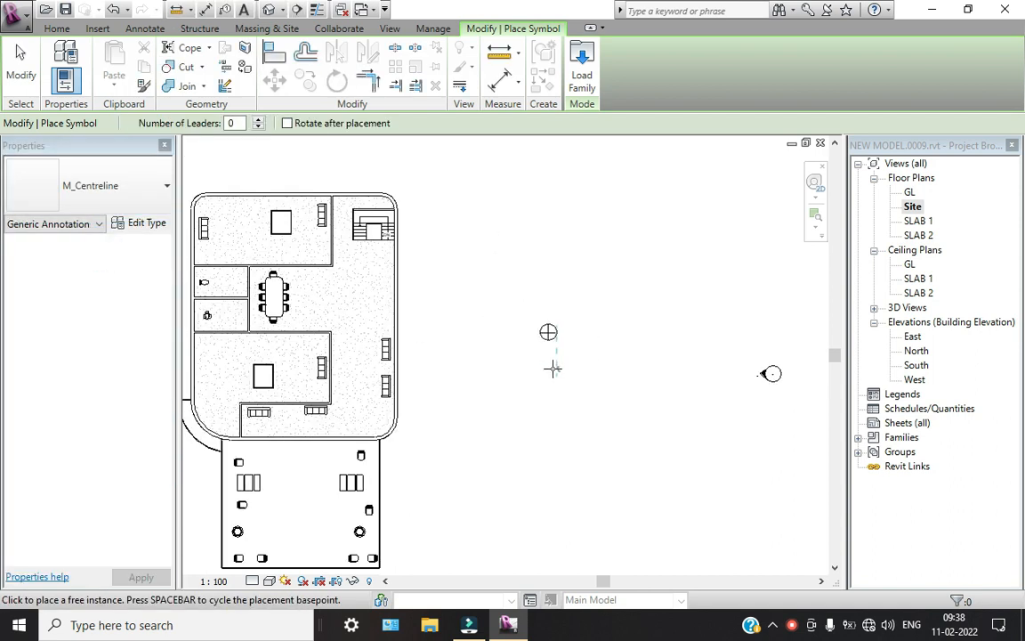
{"action": "left_click", "coordinate": [534, 388]}
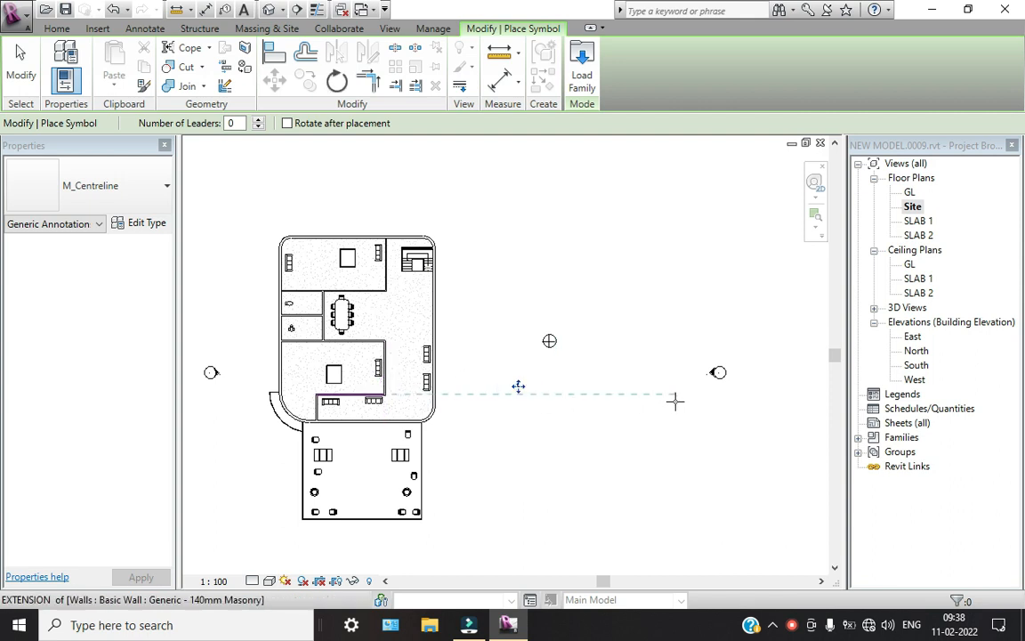
{"action": "left_click", "coordinate": [676, 401]}
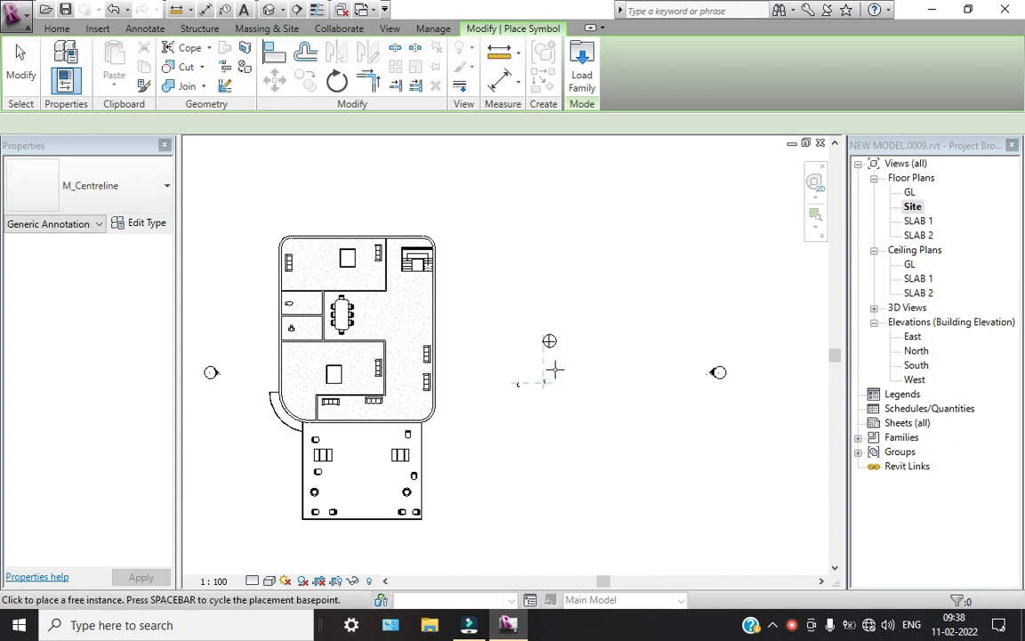
{"action": "key", "text": "Escape"}
Delete the centreline symbol placed near the north arrow
{"action": "scroll", "coordinate": [556, 381], "scroll_direction": "up", "scroll_amount": 4}
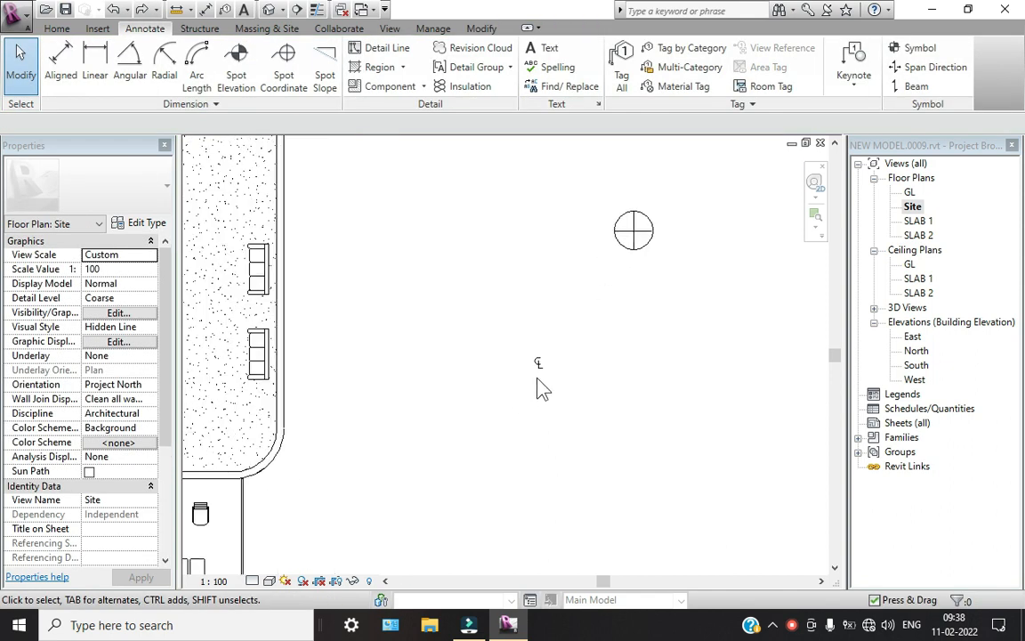
{"action": "left_click", "coordinate": [548, 378]}
{"action": "key", "text": "Delete"}
{"action": "scroll", "coordinate": [545, 368], "scroll_direction": "down", "scroll_amount": 2}
{"action": "middle_click_drag", "start_coordinate": [543, 405], "coordinate": [523, 447]}
{"action": "scroll", "coordinate": [595, 307], "scroll_direction": "up", "scroll_amount": 3}
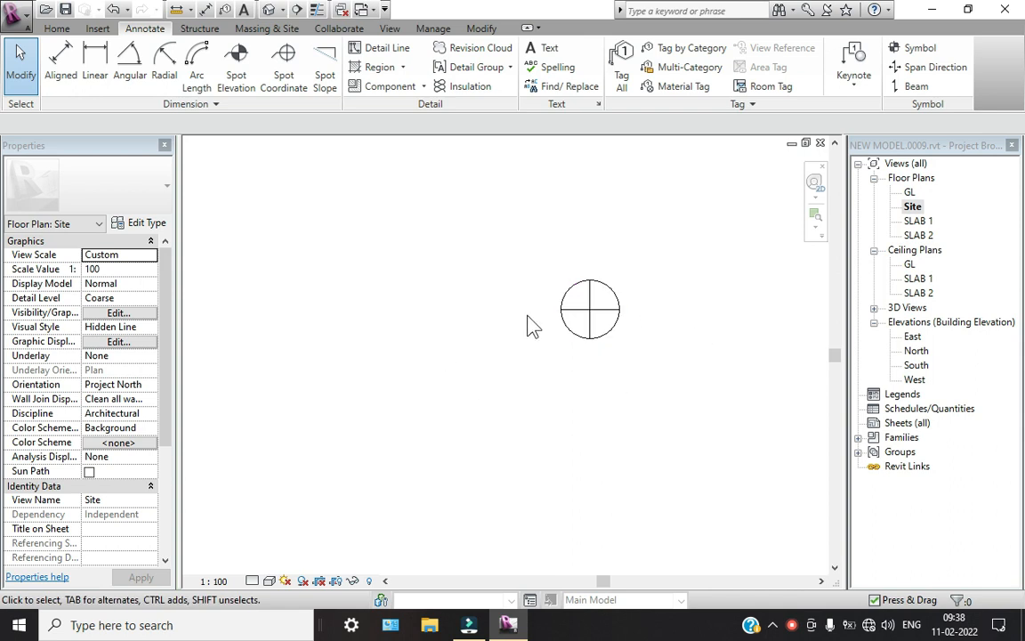
Add a leader to the north arrow symbol, bend it at its elbow and end, and remove the leader again
{"action": "left_click", "coordinate": [592, 309]}
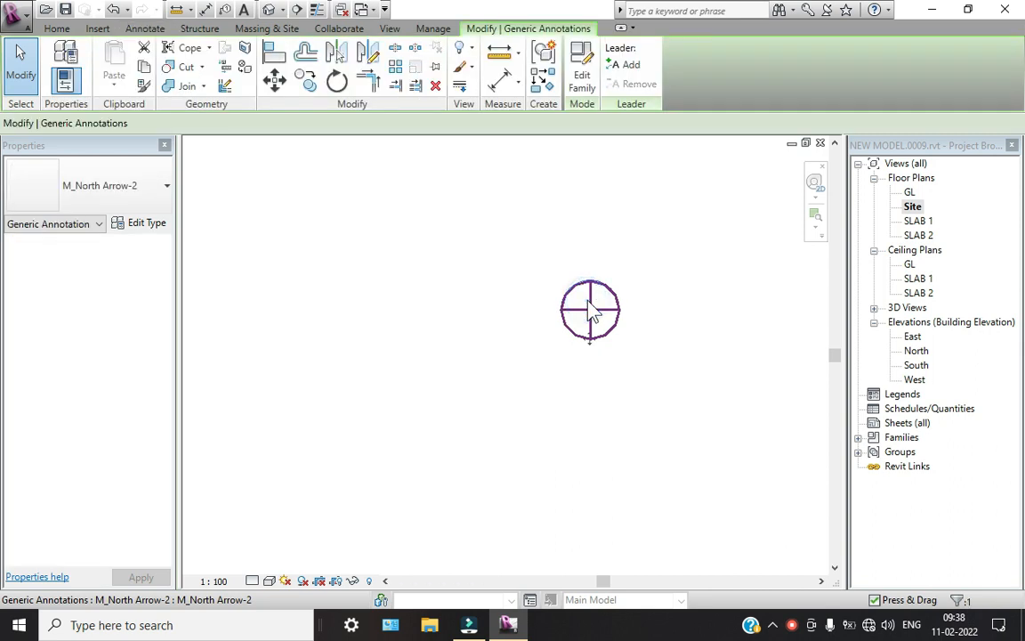
{"action": "left_click", "coordinate": [630, 66]}
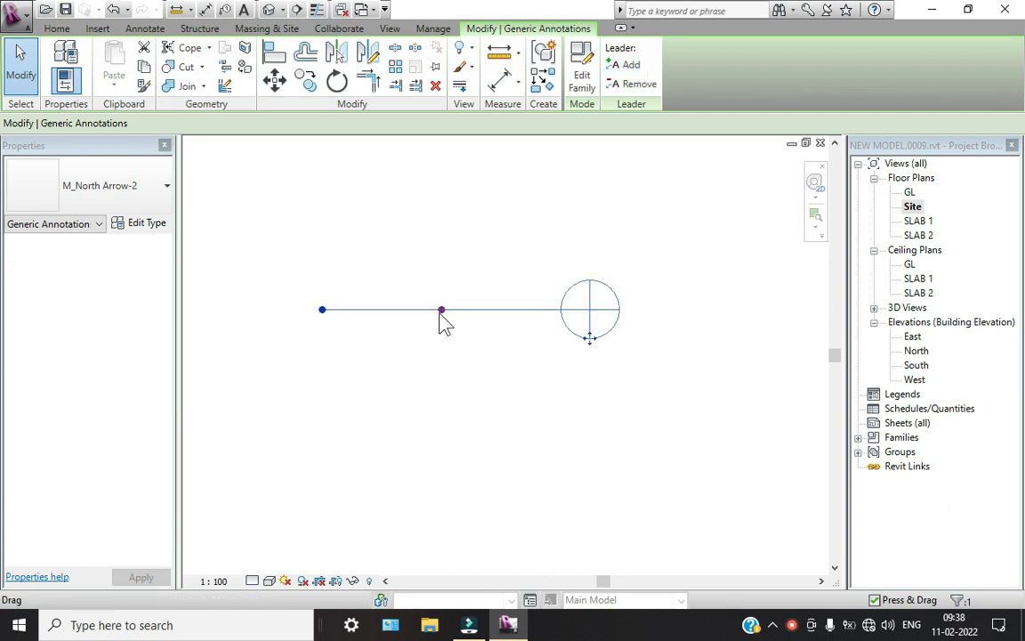
{"action": "left_click_drag", "start_coordinate": [441, 309], "coordinate": [489, 203]}
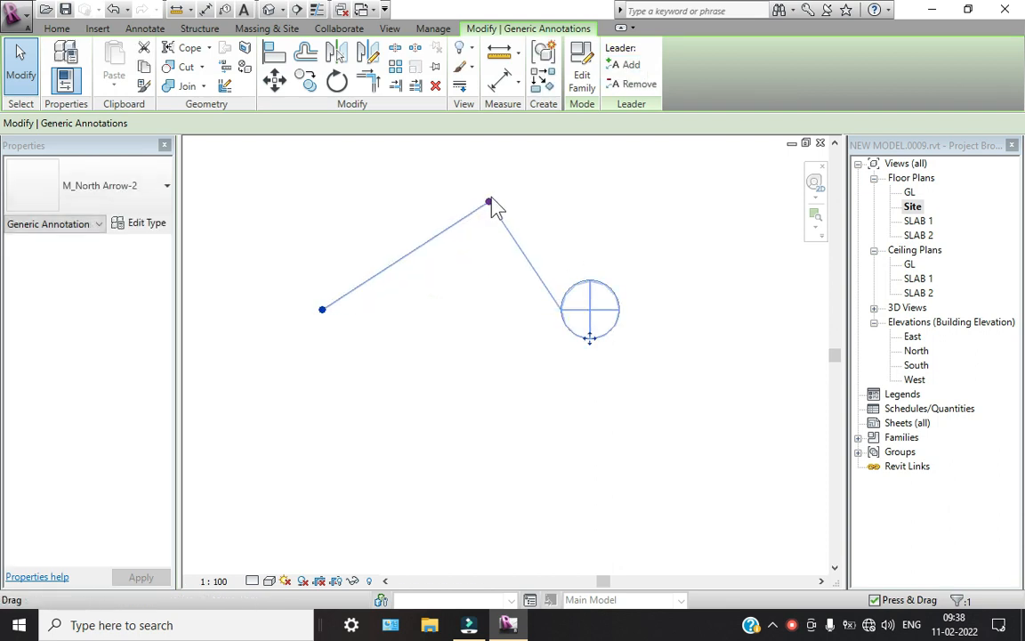
{"action": "left_click_drag", "start_coordinate": [322, 311], "coordinate": [514, 328]}
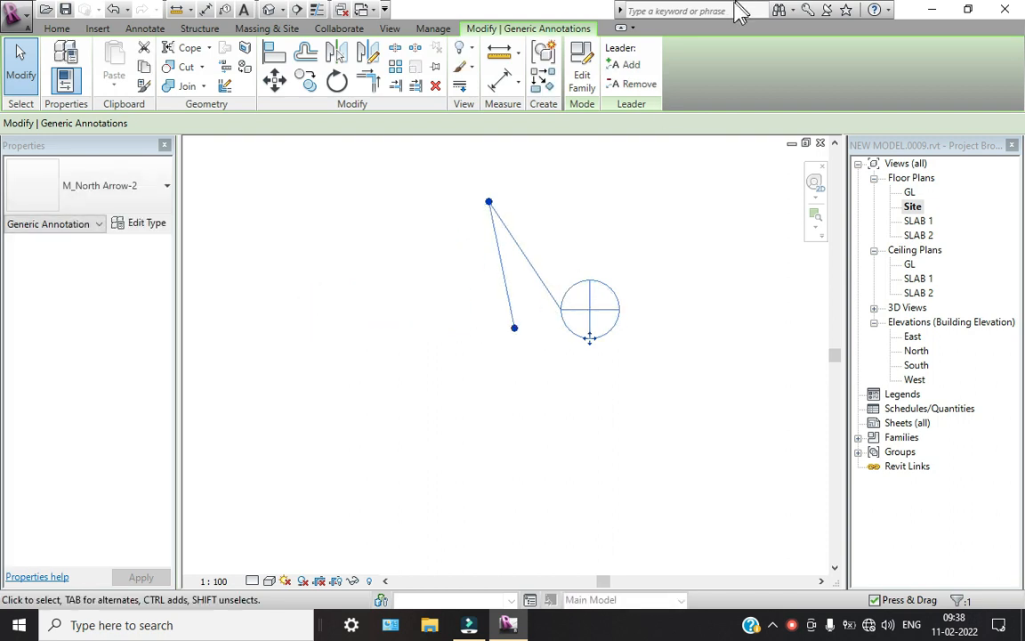
{"action": "left_click", "coordinate": [631, 84]}
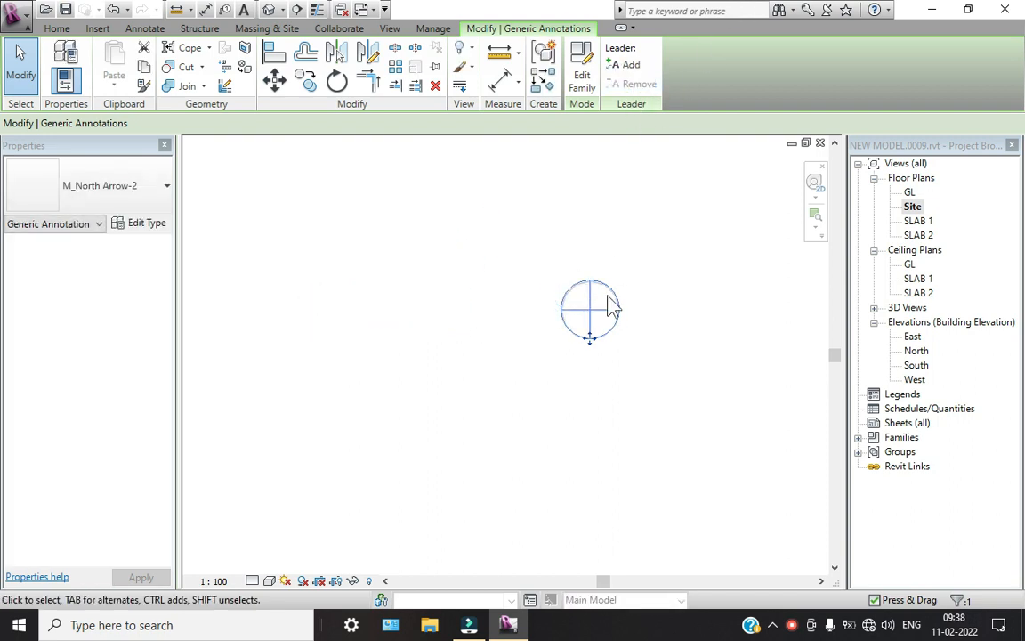
Open the M_North Arrow-2 family for editing and load it back into the project, overwriting the existing version
{"action": "left_click", "coordinate": [580, 78]}
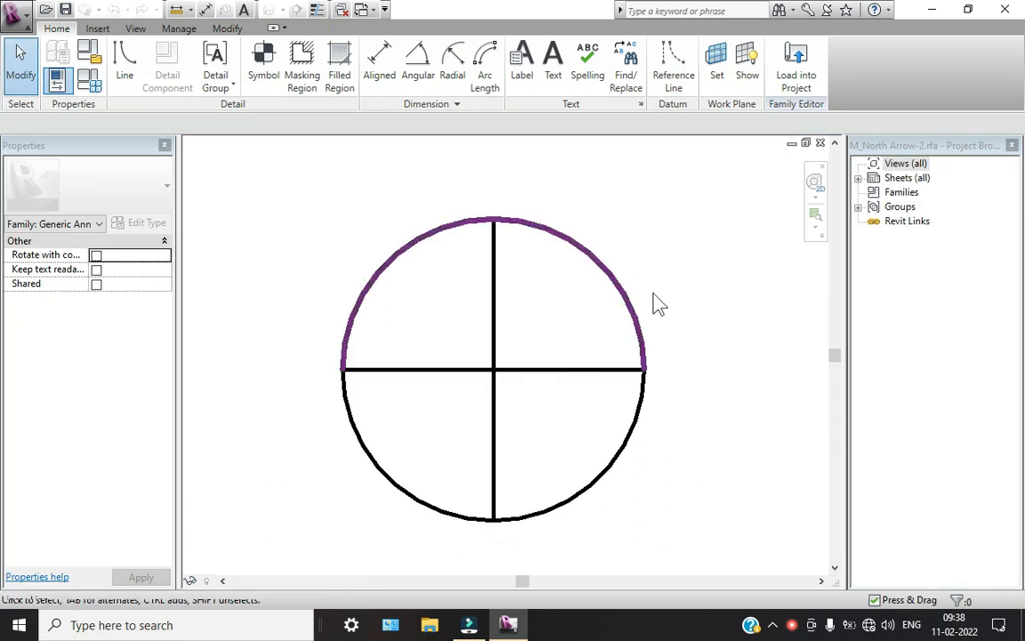
{"action": "left_click", "coordinate": [676, 78]}
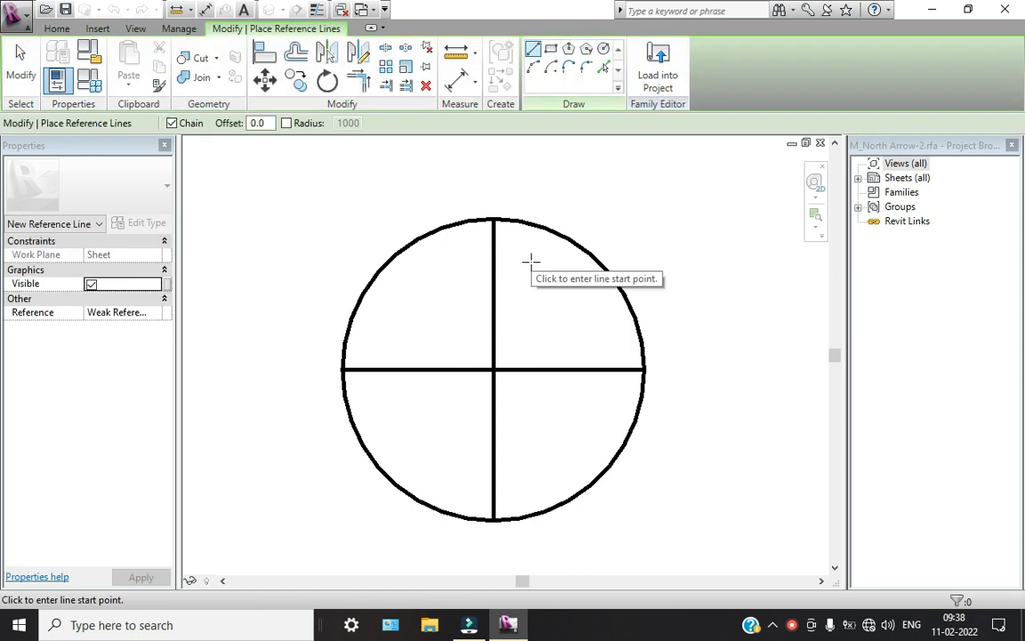
{"action": "key", "text": "Escape"}
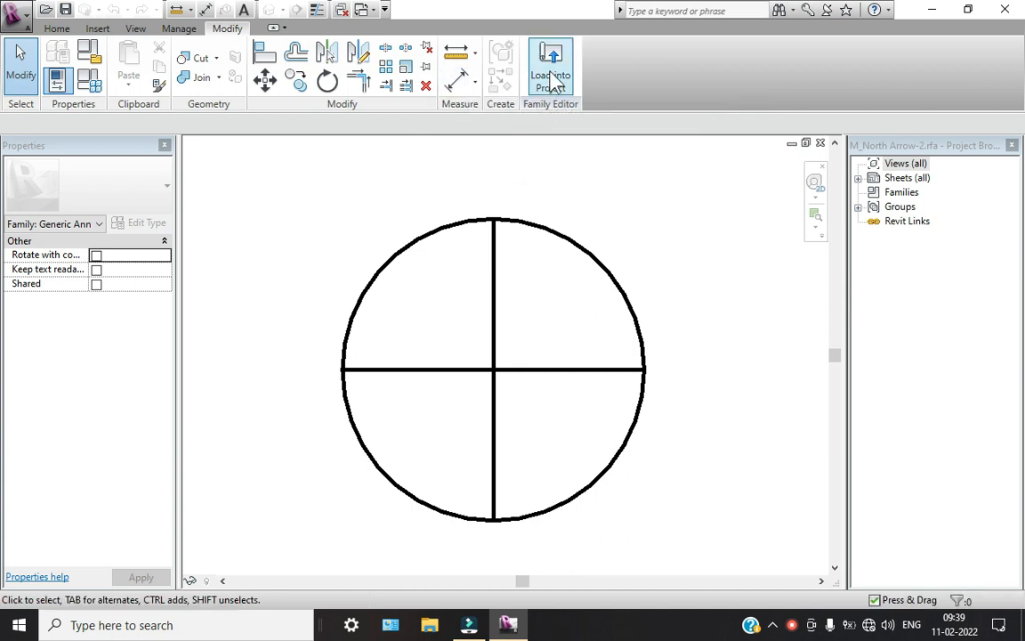
{"action": "left_click", "coordinate": [550, 69]}
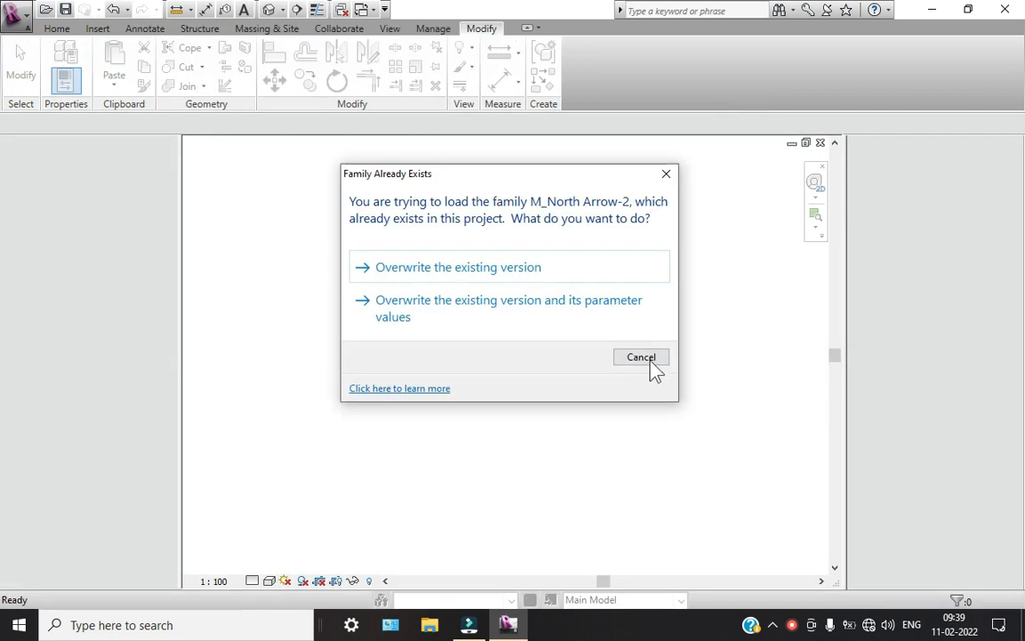
{"action": "left_click", "coordinate": [509, 271]}
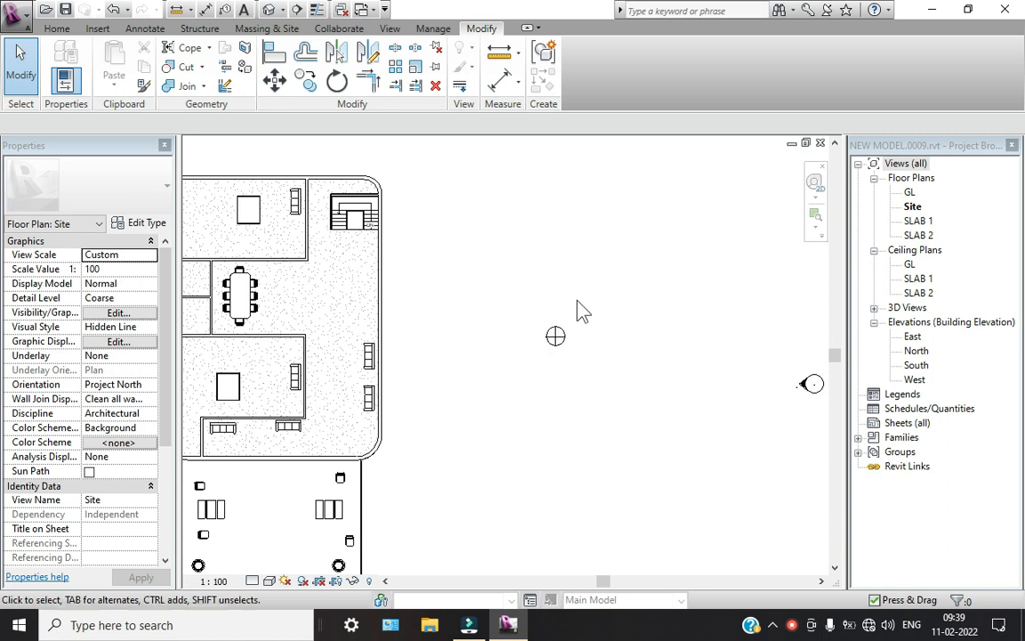
Rotate the north arrow symbol counter-clockwise about its centre from vertical towards the north-west
{"action": "scroll", "coordinate": [513, 317], "scroll_direction": "down", "scroll_amount": 2}
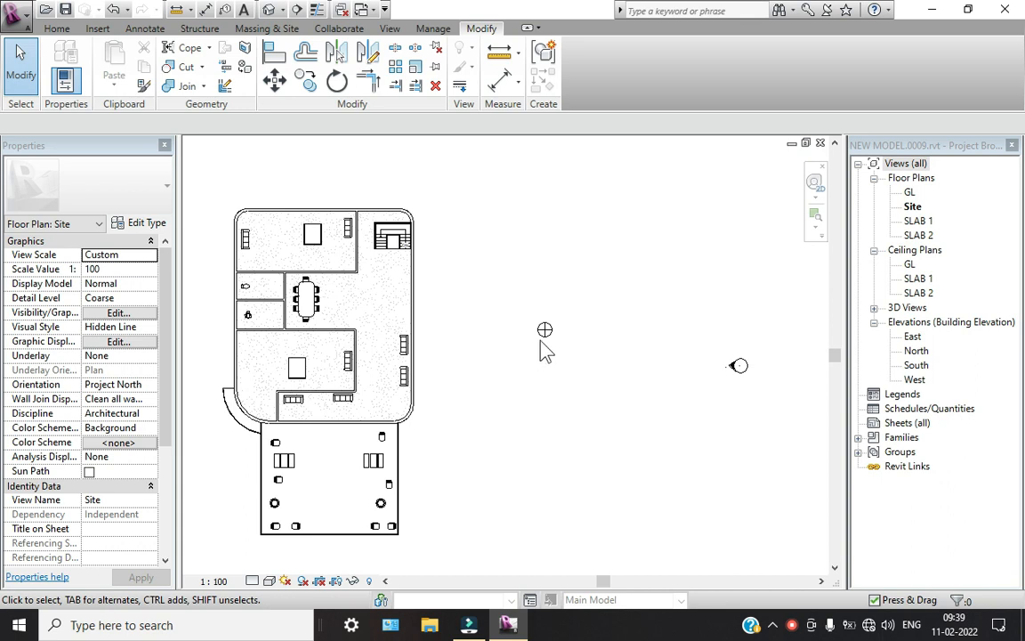
{"action": "scroll", "coordinate": [544, 331], "scroll_direction": "up", "scroll_amount": 5}
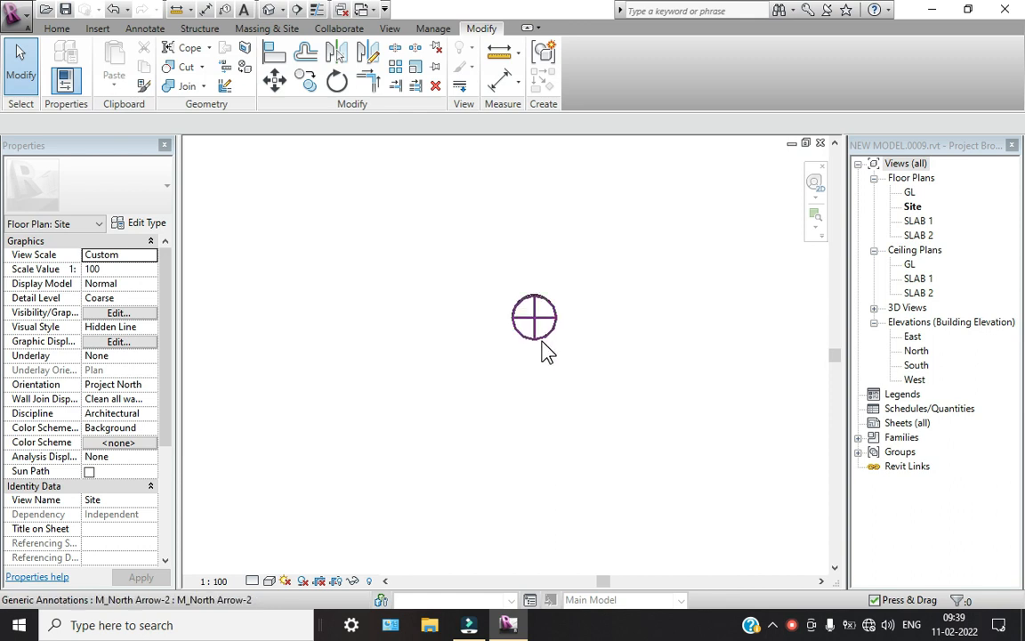
{"action": "double_click", "coordinate": [548, 345]}
{"action": "key", "text": "r"}
{"action": "key", "text": "o"}
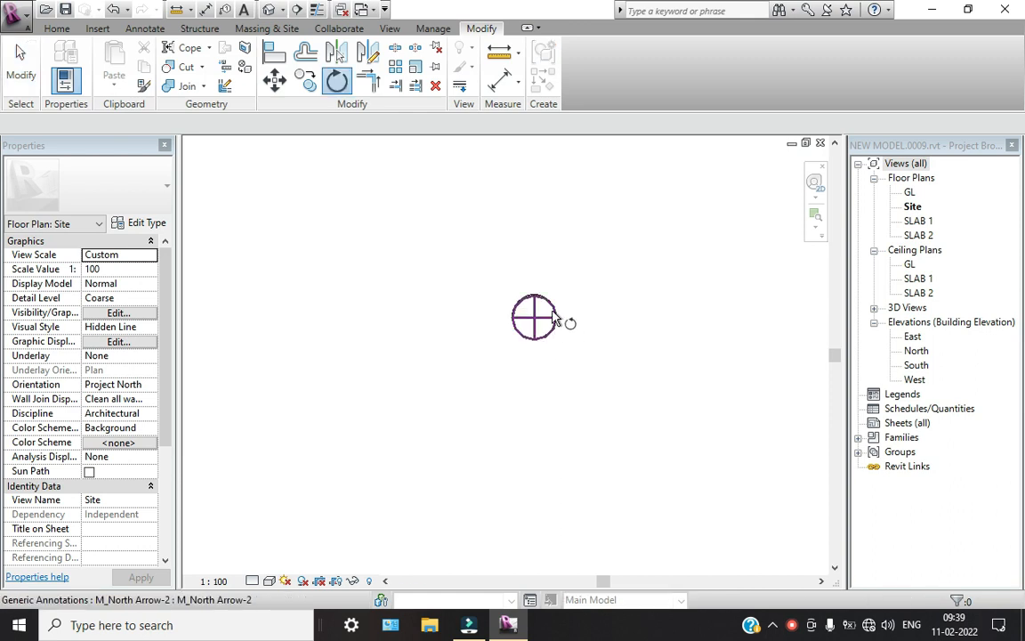
{"action": "right_click", "coordinate": [552, 310]}
{"action": "left_click", "coordinate": [634, 322]}
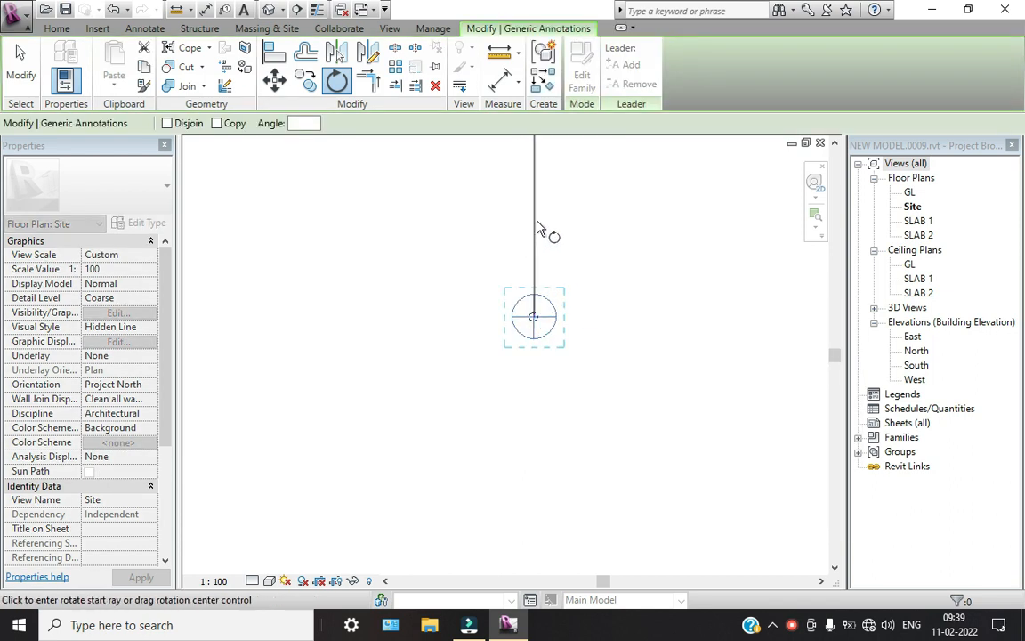
{"action": "left_click", "coordinate": [535, 222]}
{"action": "left_click", "coordinate": [464, 226]}
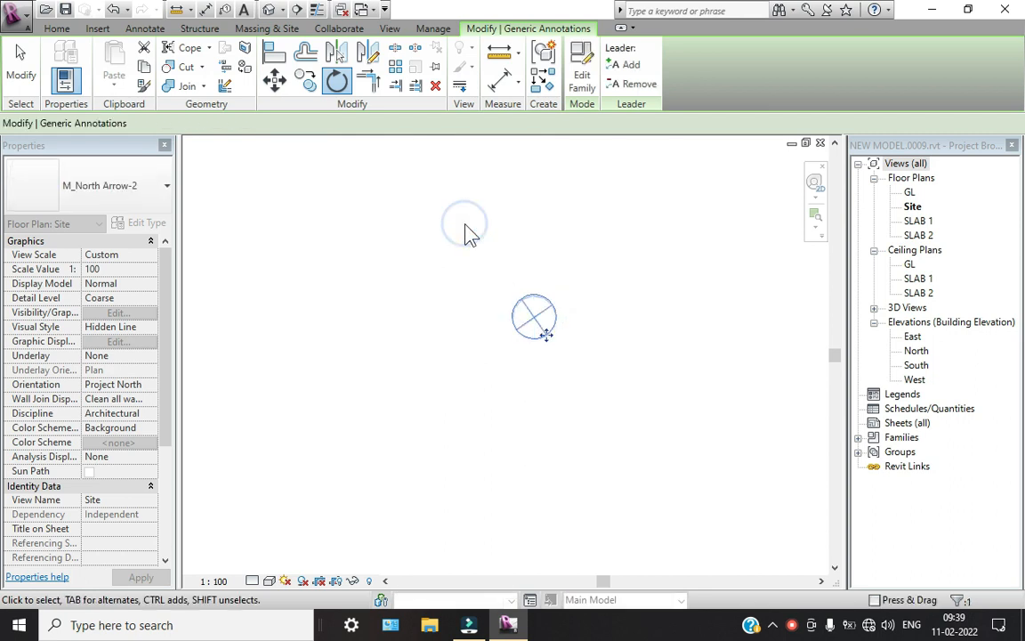
{"action": "left_click", "coordinate": [622, 409]}
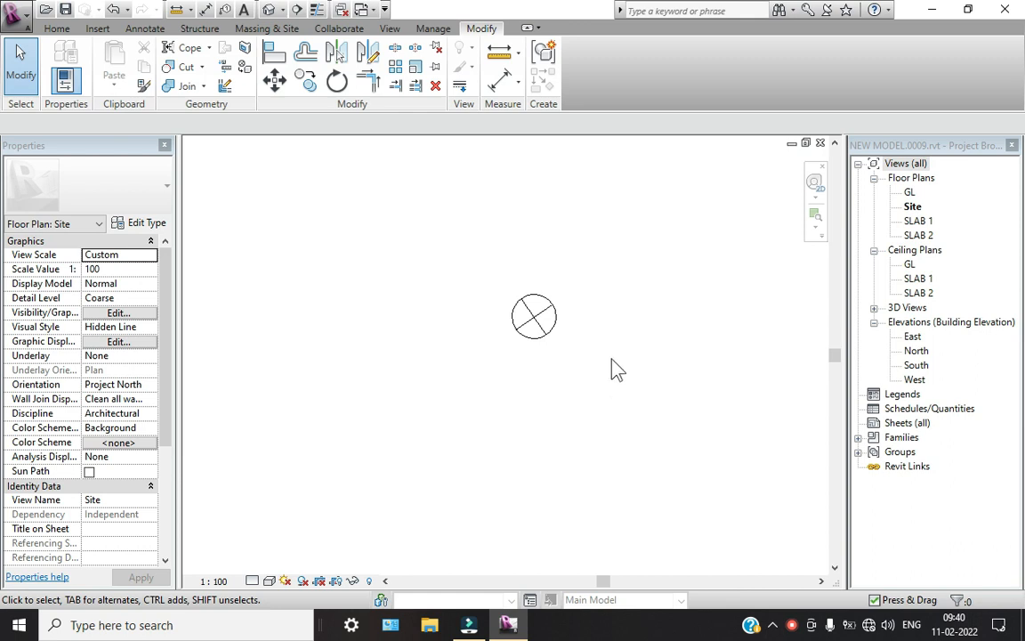
{"action": "scroll", "coordinate": [613, 368], "scroll_direction": "down", "scroll_amount": 2}
{"action": "scroll", "coordinate": [613, 368], "scroll_direction": "down", "scroll_amount": 2}
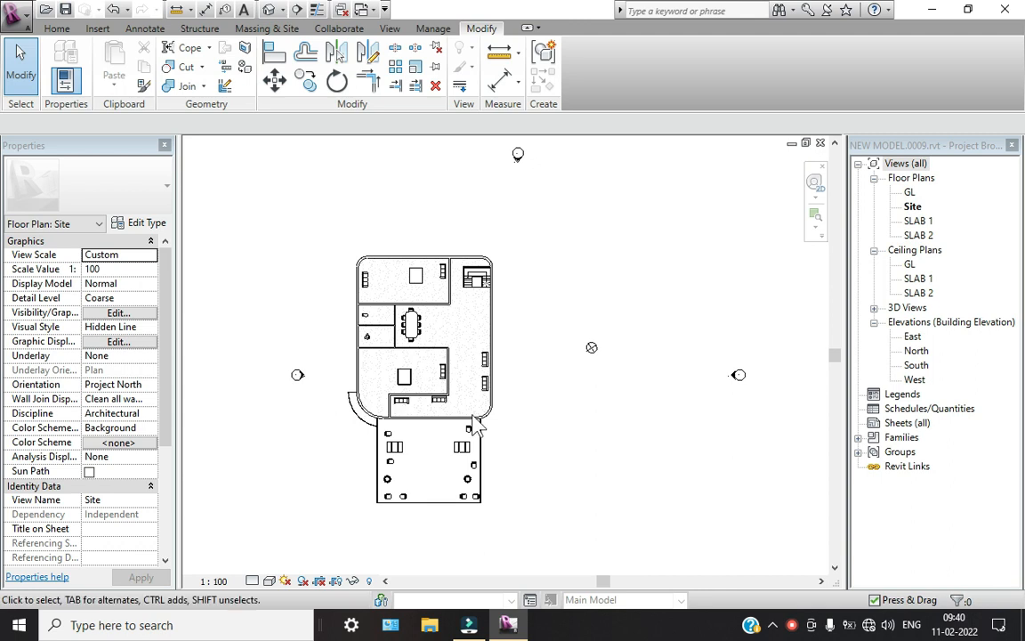
{"action": "left_click", "coordinate": [792, 624]}
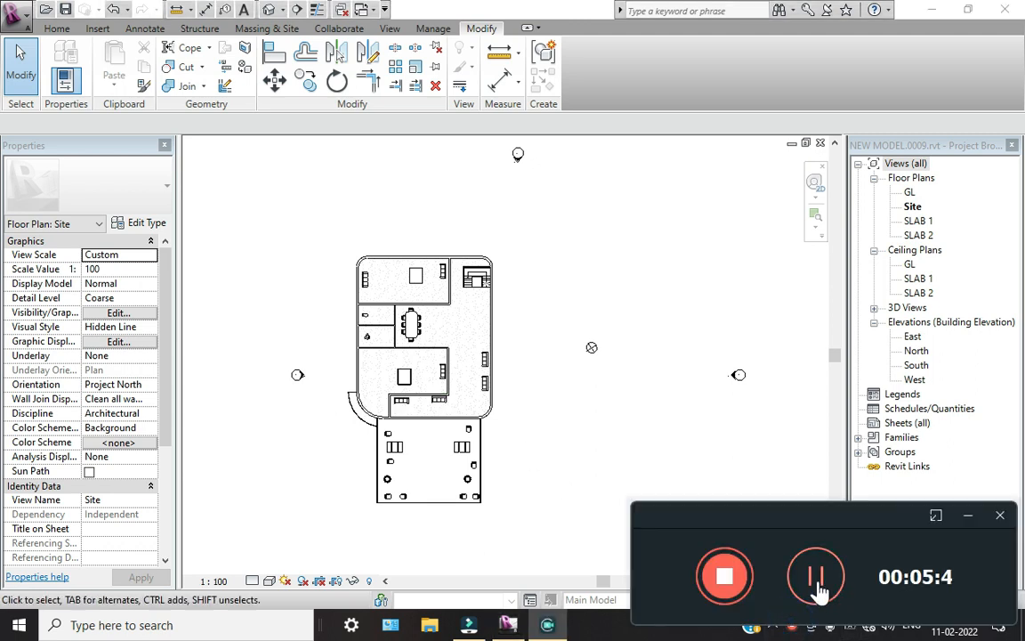
Draw a vertical Building Section line through the house from north of its upper wall to south of the terrace
{"action": "left_click", "coordinate": [390, 29]}
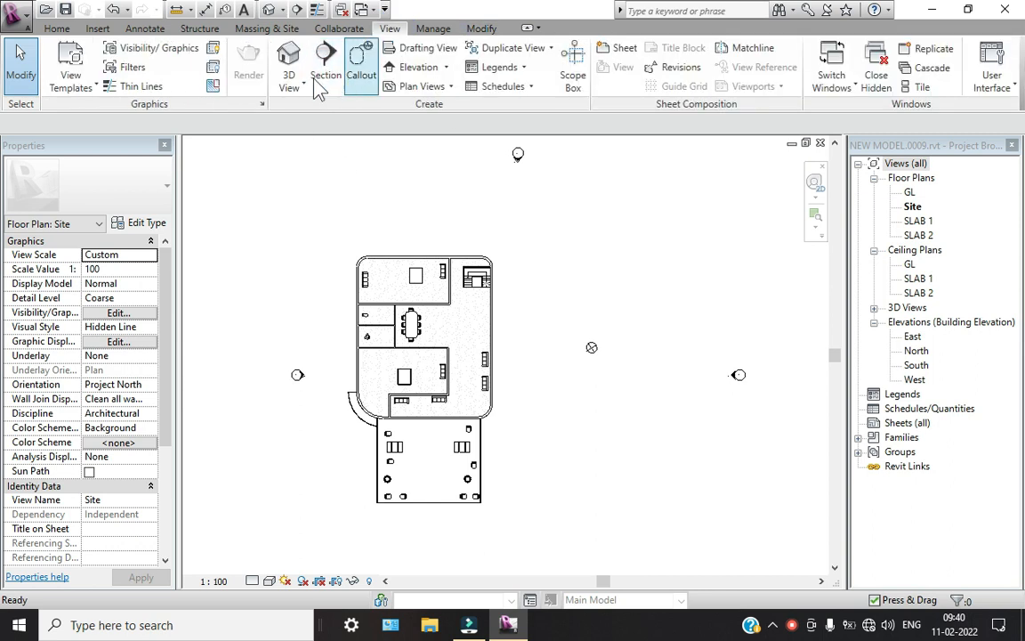
{"action": "left_click", "coordinate": [322, 64]}
{"action": "scroll", "coordinate": [502, 302], "scroll_direction": "up", "scroll_amount": 3}
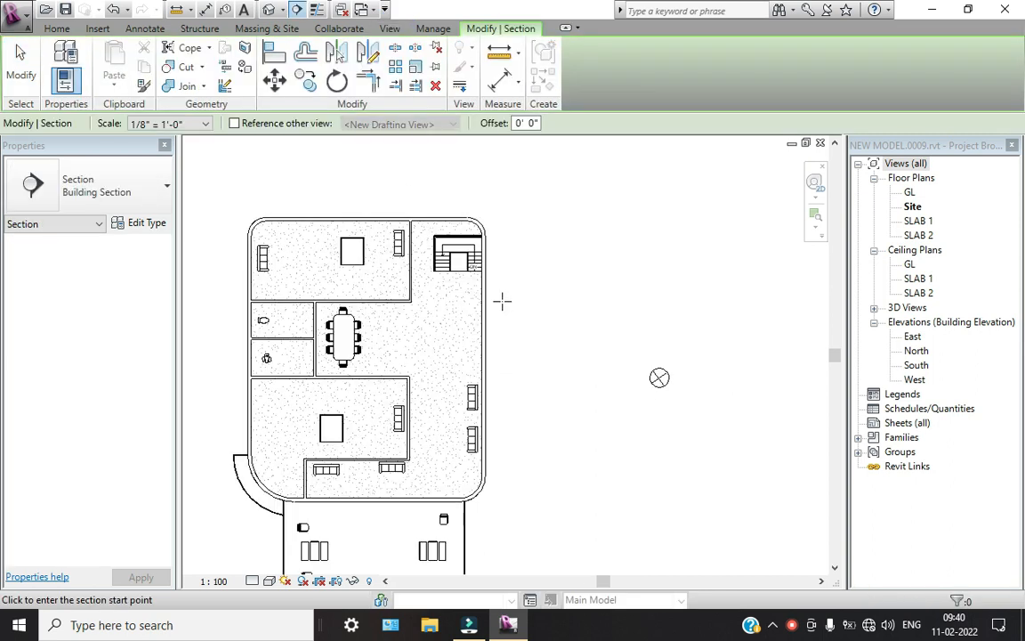
{"action": "scroll", "coordinate": [494, 276], "scroll_direction": "down", "scroll_amount": 1}
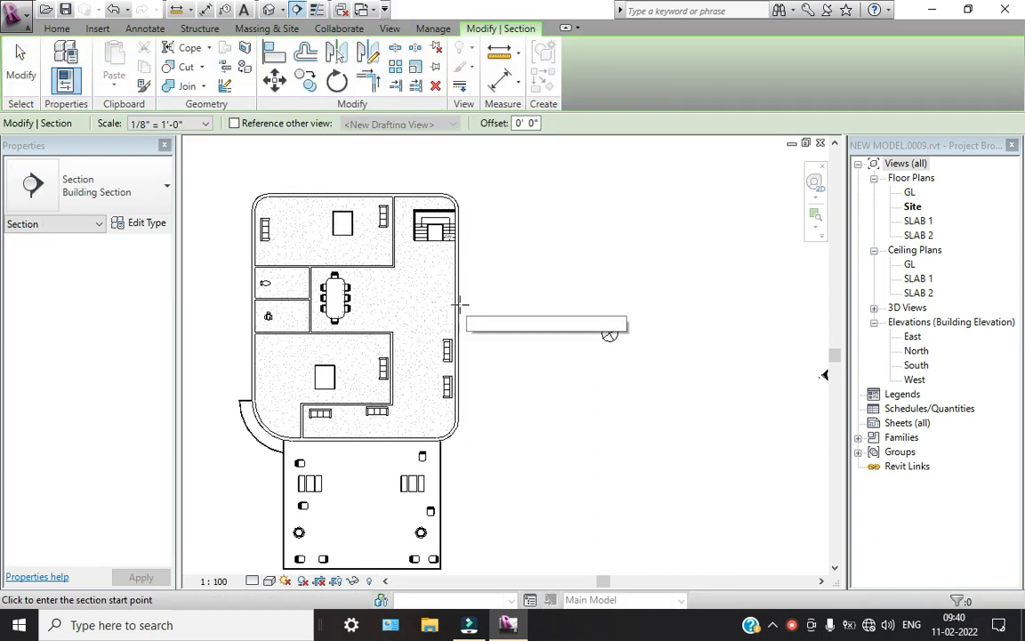
{"action": "left_click", "coordinate": [403, 163]}
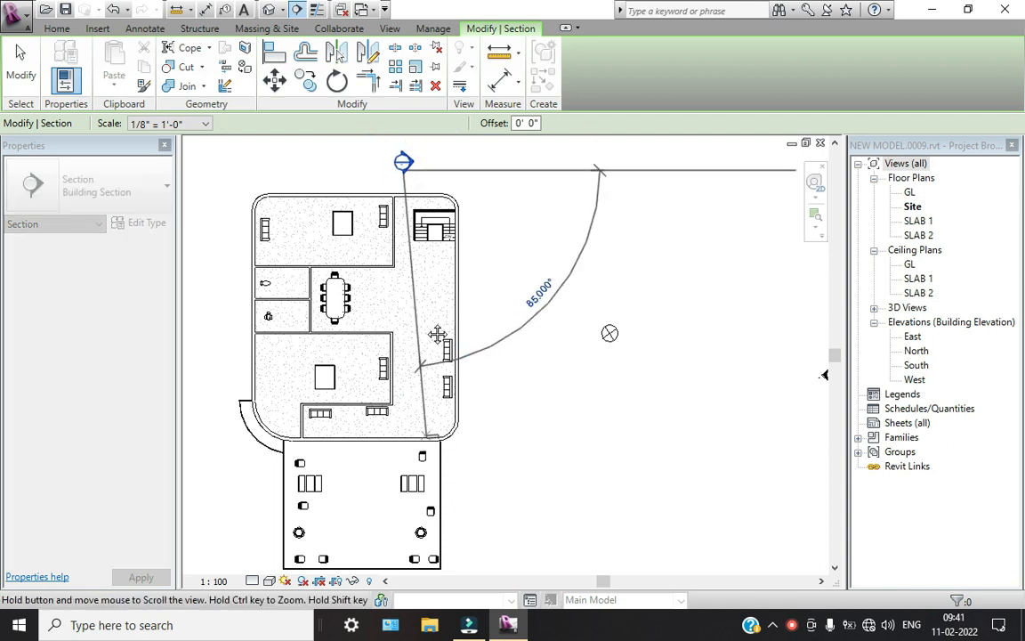
{"action": "middle_click_drag", "start_coordinate": [434, 336], "coordinate": [433, 172]}
{"action": "left_click", "coordinate": [399, 447]}
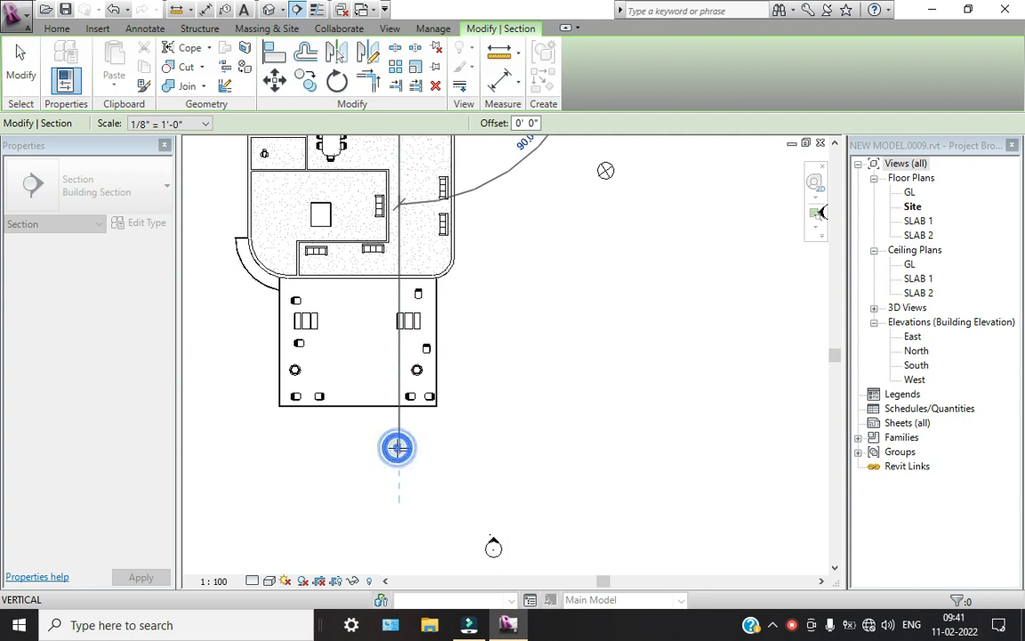
{"action": "key", "text": "Escape"}
{"action": "left_click", "coordinate": [468, 437]}
{"action": "left_click", "coordinate": [499, 406]}
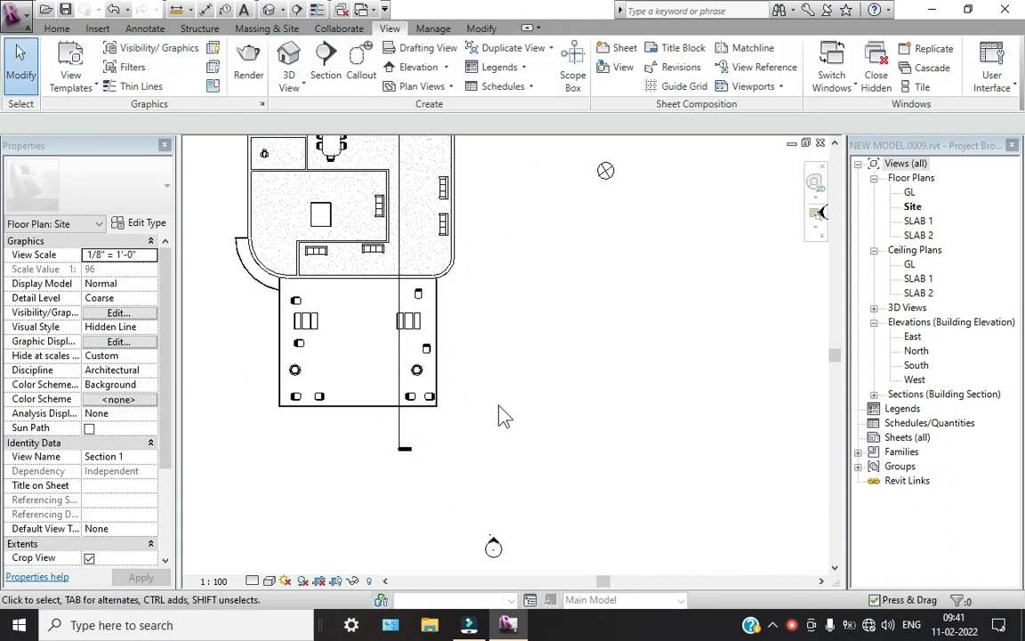
Open the section view from its section head and examine the cut house, terrace and level lines along its length
{"action": "scroll", "coordinate": [498, 405], "scroll_direction": "down", "scroll_amount": 1}
{"action": "middle_click_drag", "start_coordinate": [499, 406], "coordinate": [501, 488]}
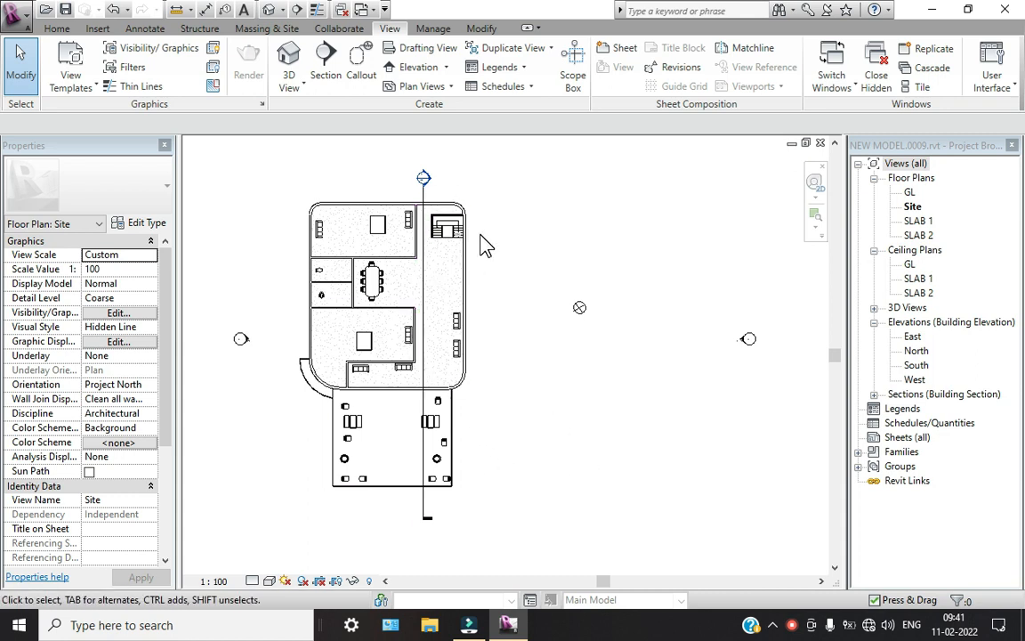
{"action": "double_click", "coordinate": [423, 179]}
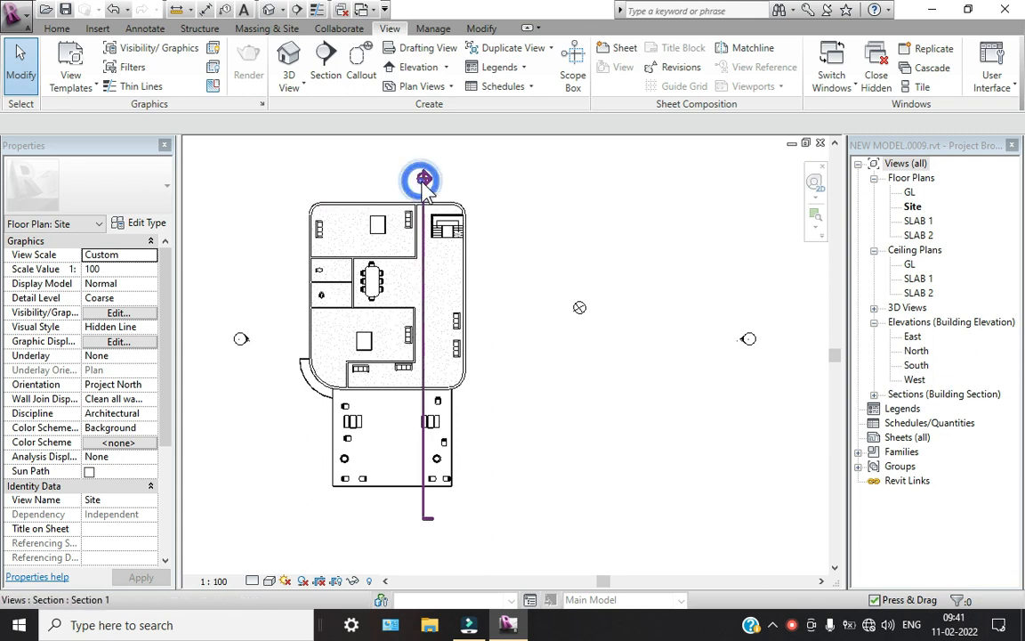
{"action": "scroll", "coordinate": [443, 359], "scroll_direction": "up", "scroll_amount": 3}
{"action": "middle_click_drag", "start_coordinate": [393, 359], "coordinate": [498, 384]}
{"action": "scroll", "coordinate": [514, 371], "scroll_direction": "down", "scroll_amount": 1}
{"action": "middle_click_drag", "start_coordinate": [415, 361], "coordinate": [281, 334]}
{"action": "middle_click_drag", "start_coordinate": [644, 345], "coordinate": [408, 349]}
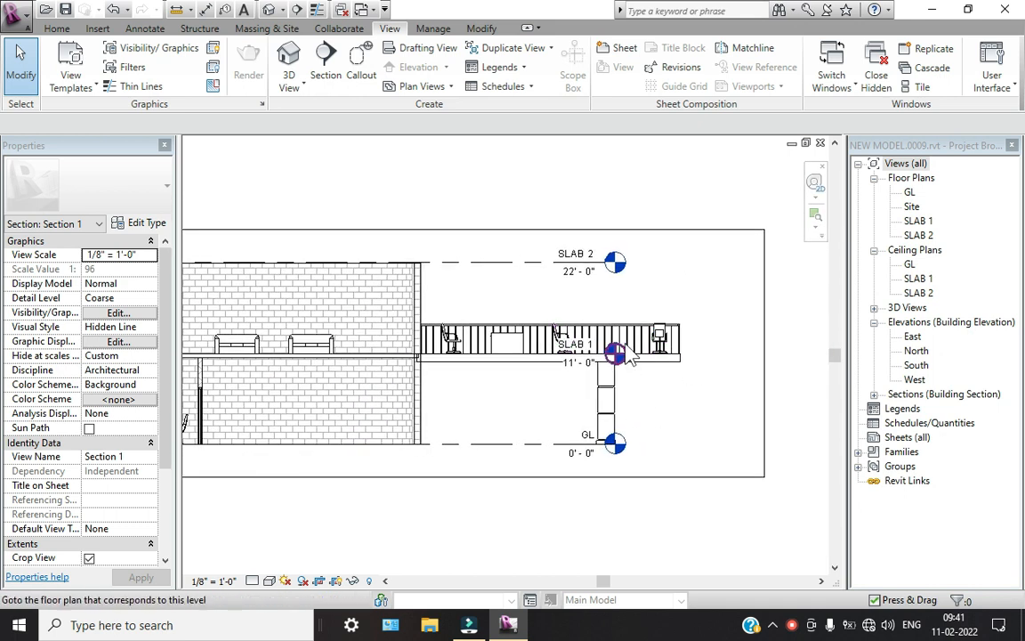
Return to the Site floor plan and open the GL floor plan
{"action": "double_click", "coordinate": [912, 207]}
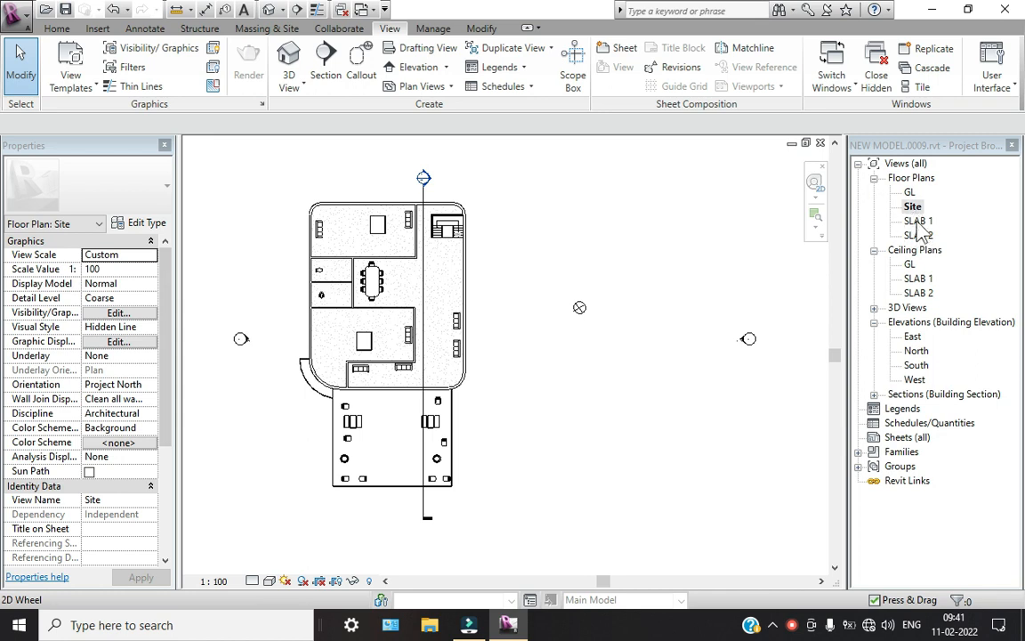
{"action": "double_click", "coordinate": [909, 192]}
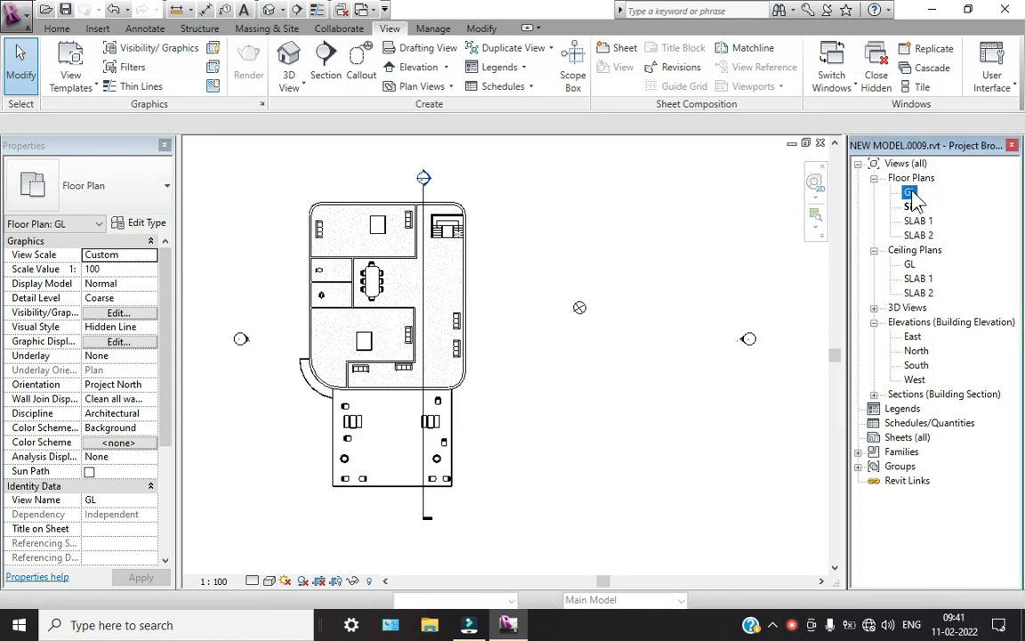
Set the GL floor plan's orientation to True North and apply the change
{"action": "scroll", "coordinate": [352, 284], "scroll_direction": "up", "scroll_amount": 2}
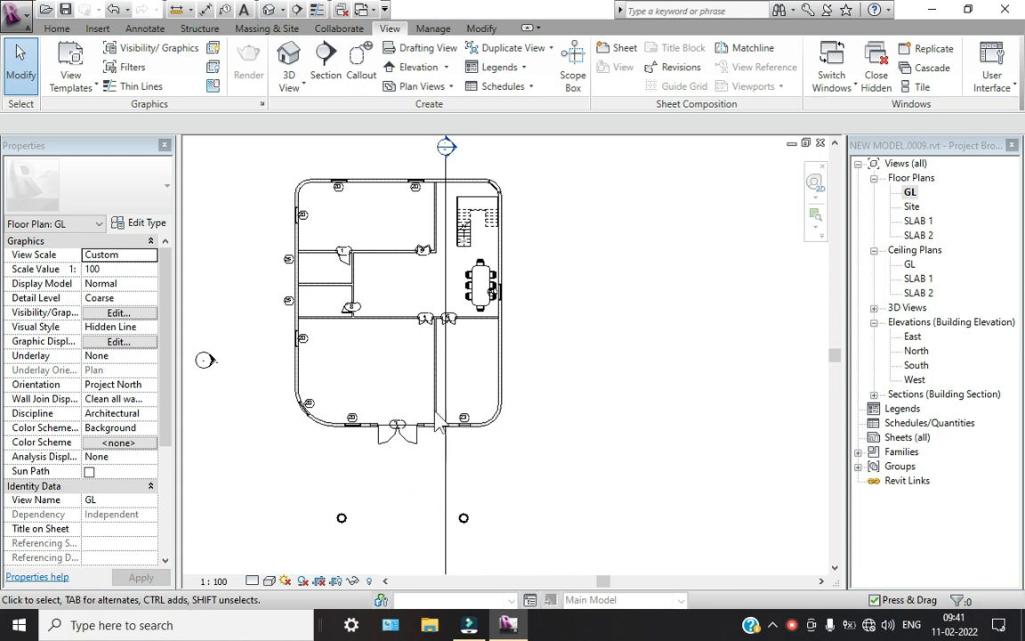
{"action": "middle_click_drag", "start_coordinate": [437, 472], "coordinate": [437, 523]}
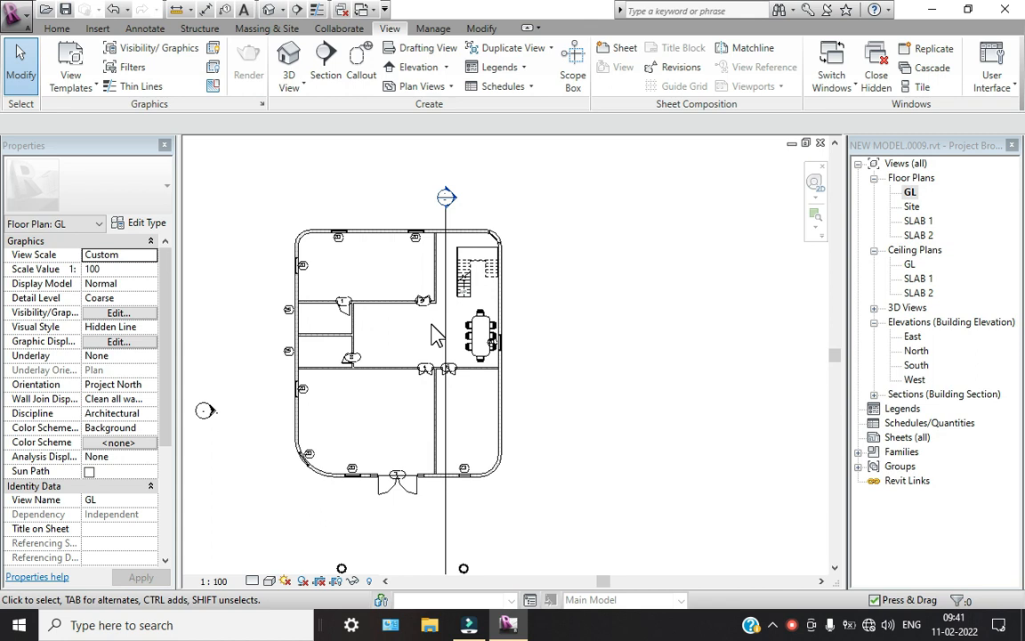
{"action": "scroll", "coordinate": [436, 338], "scroll_direction": "down", "scroll_amount": 2}
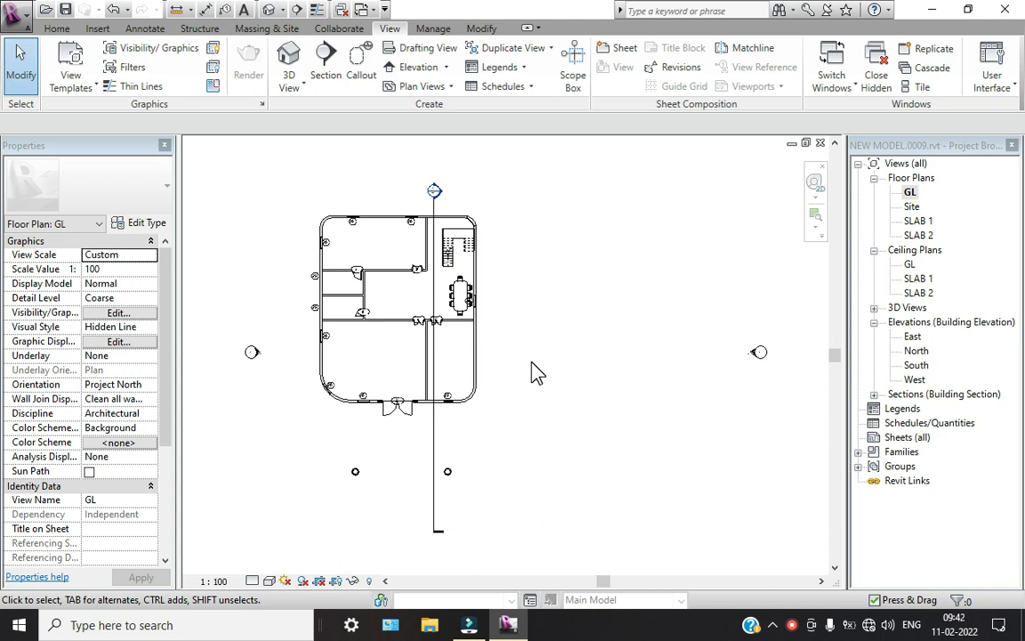
{"action": "left_click", "coordinate": [146, 384]}
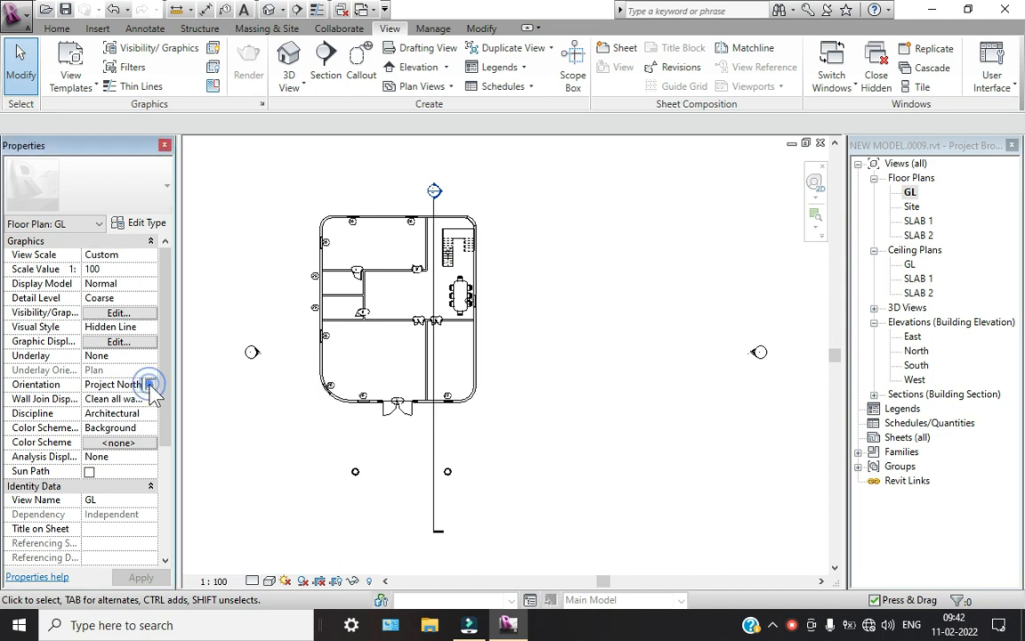
{"action": "left_click", "coordinate": [149, 385]}
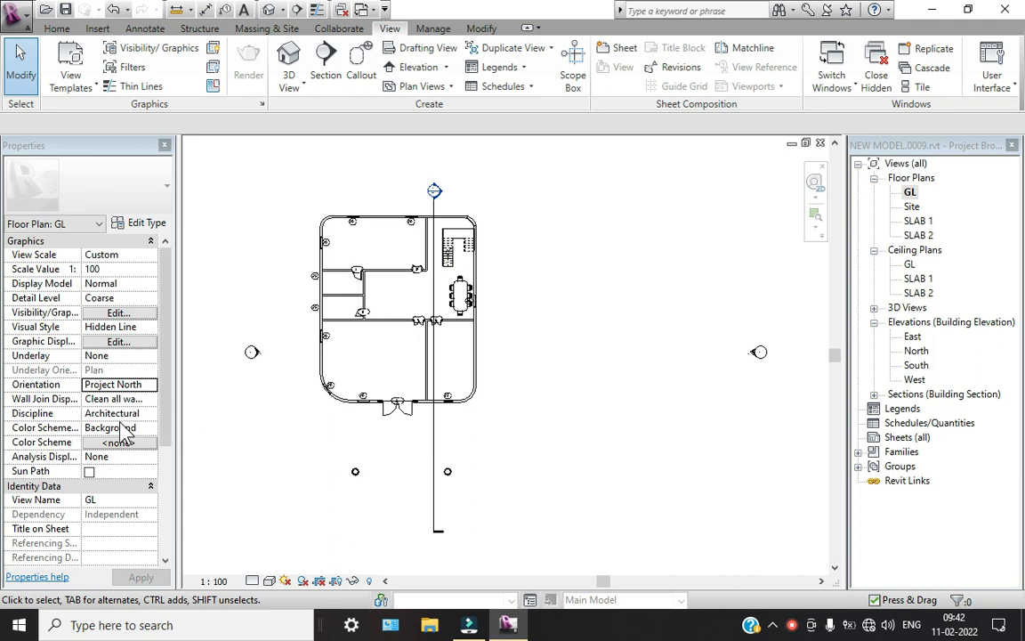
{"action": "scroll", "coordinate": [129, 426], "scroll_direction": "down", "scroll_amount": 3}
{"action": "scroll", "coordinate": [120, 351], "scroll_direction": "up", "scroll_amount": 2}
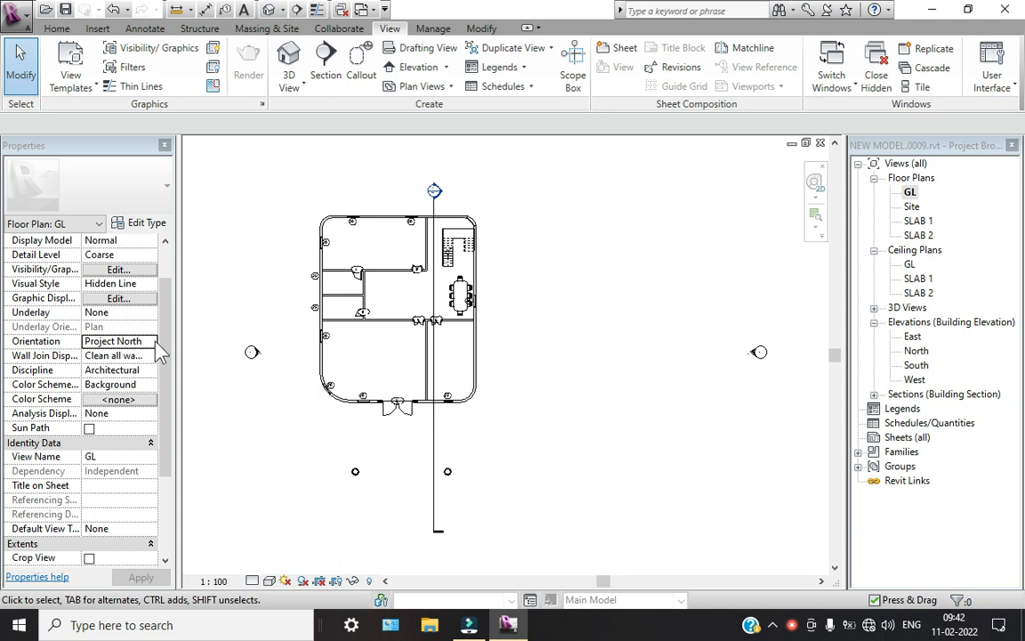
{"action": "left_click", "coordinate": [152, 342]}
{"action": "left_click", "coordinate": [111, 367]}
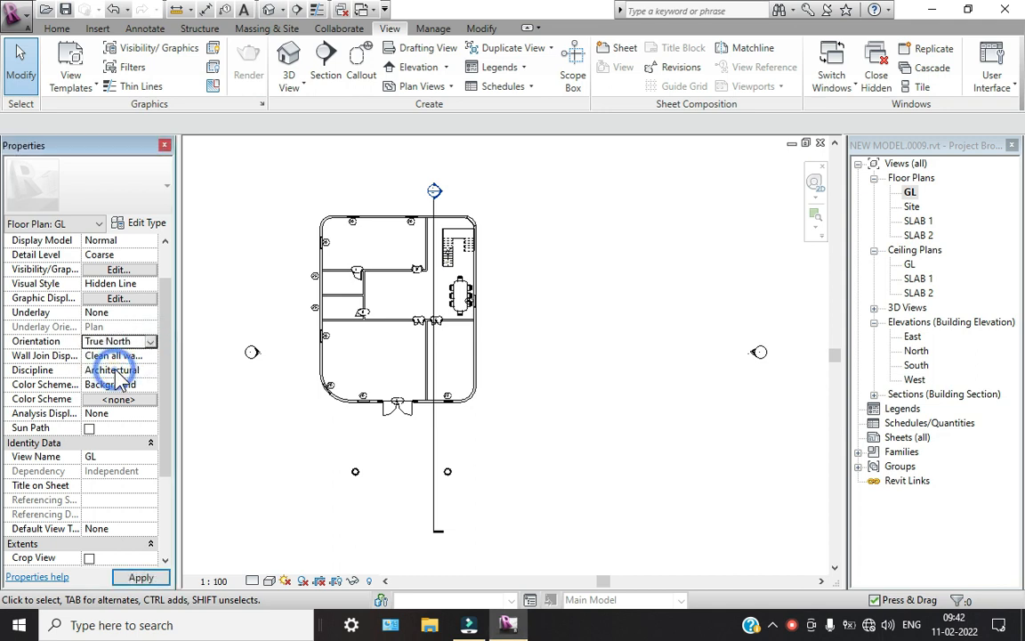
{"action": "left_click", "coordinate": [142, 577]}
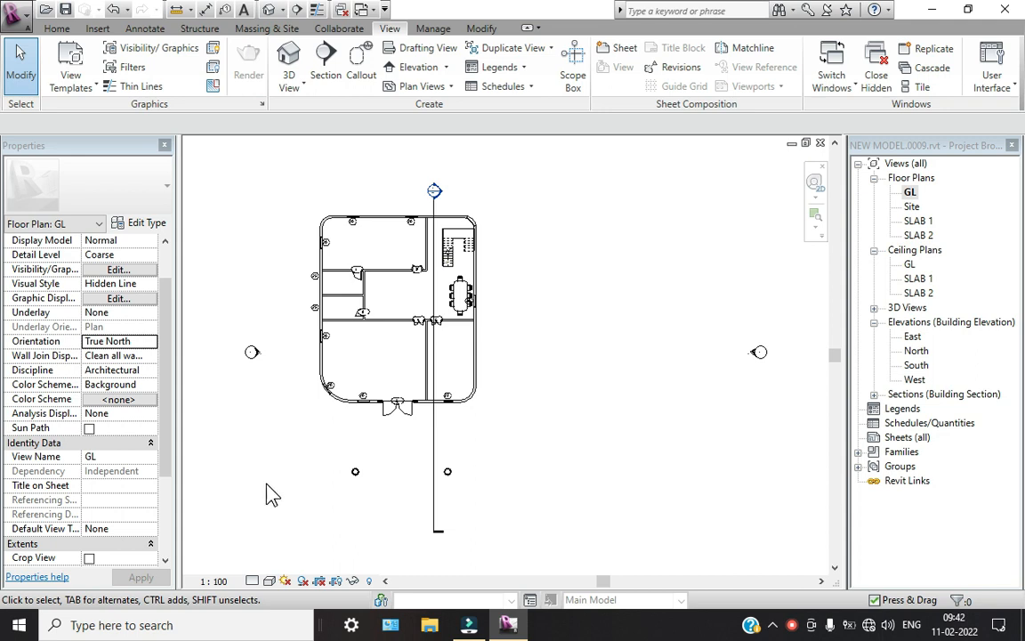
Return to the Site floor plan and examine the house, north arrow, section line and surrounding elevation markers
{"action": "double_click", "coordinate": [912, 206]}
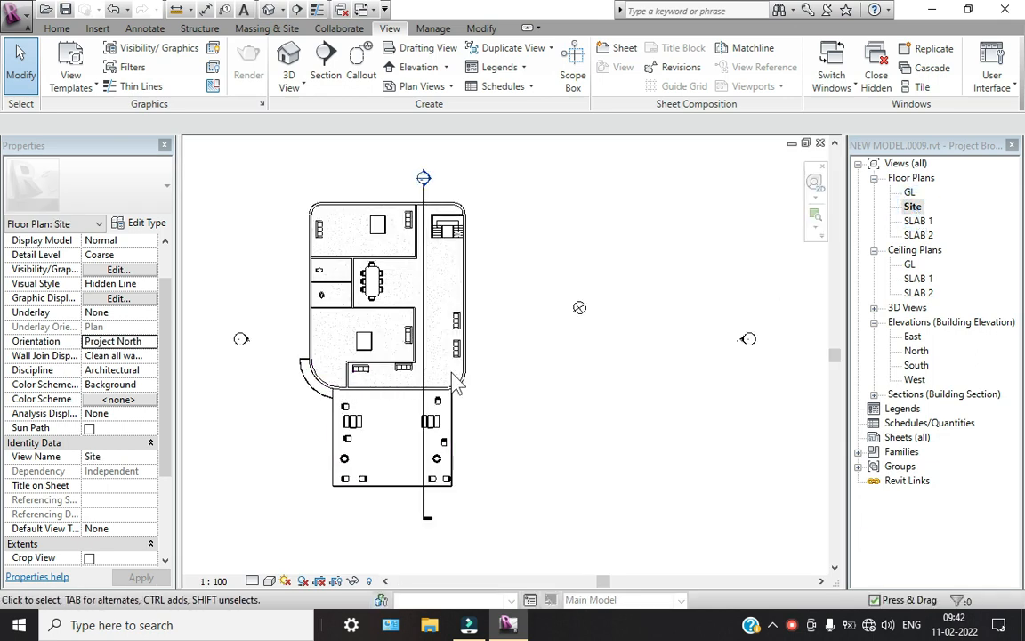
{"action": "scroll", "coordinate": [455, 381], "scroll_direction": "down", "scroll_amount": 3}
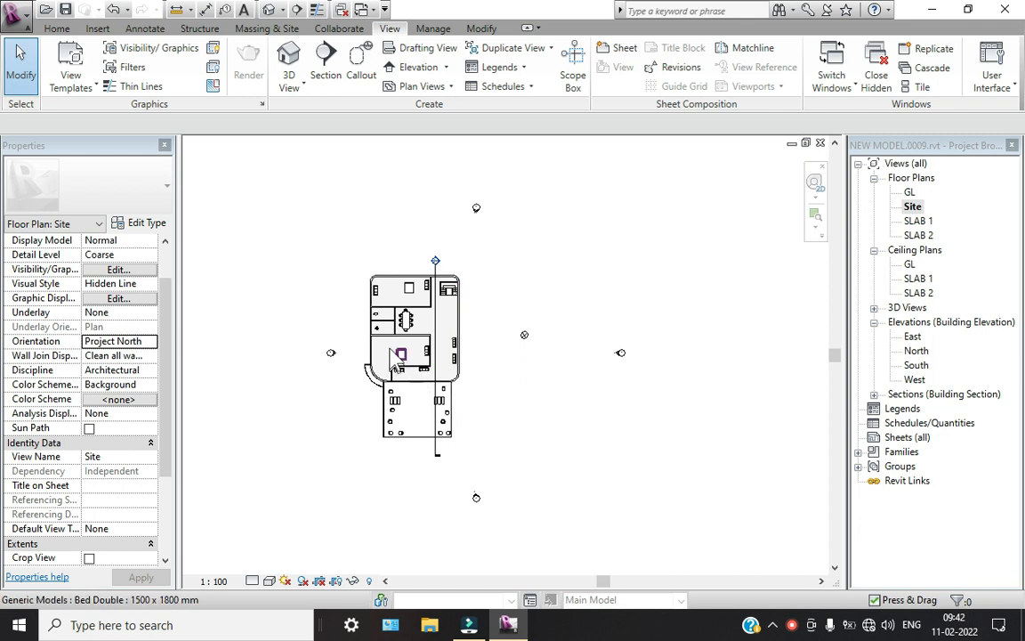
{"action": "scroll", "coordinate": [418, 365], "scroll_direction": "up", "scroll_amount": 5}
{"action": "scroll", "coordinate": [426, 387], "scroll_direction": "down", "scroll_amount": 4}
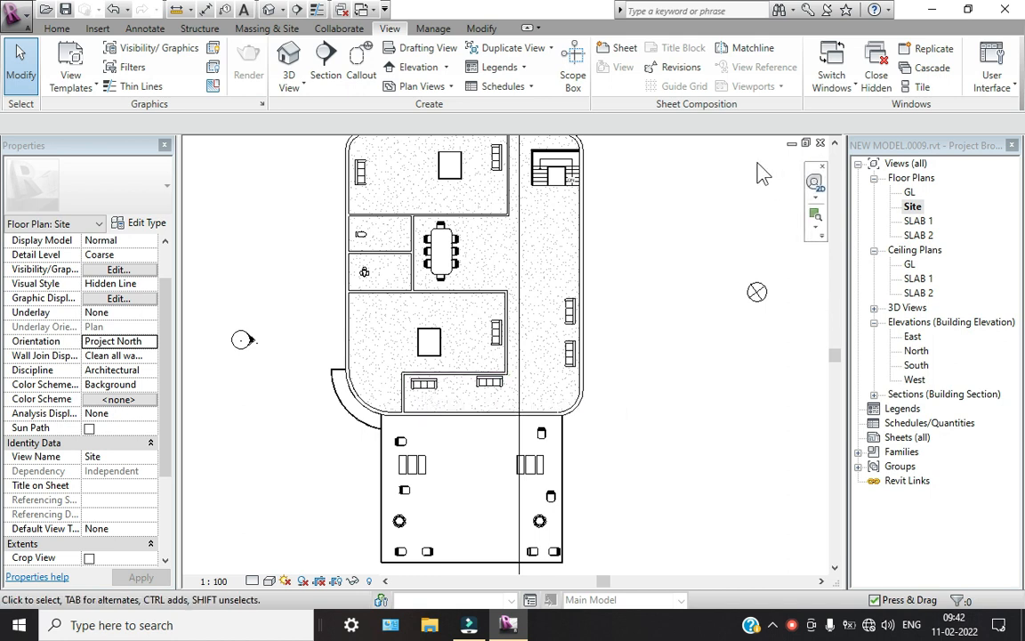
{"action": "scroll", "coordinate": [516, 337], "scroll_direction": "down", "scroll_amount": 3}
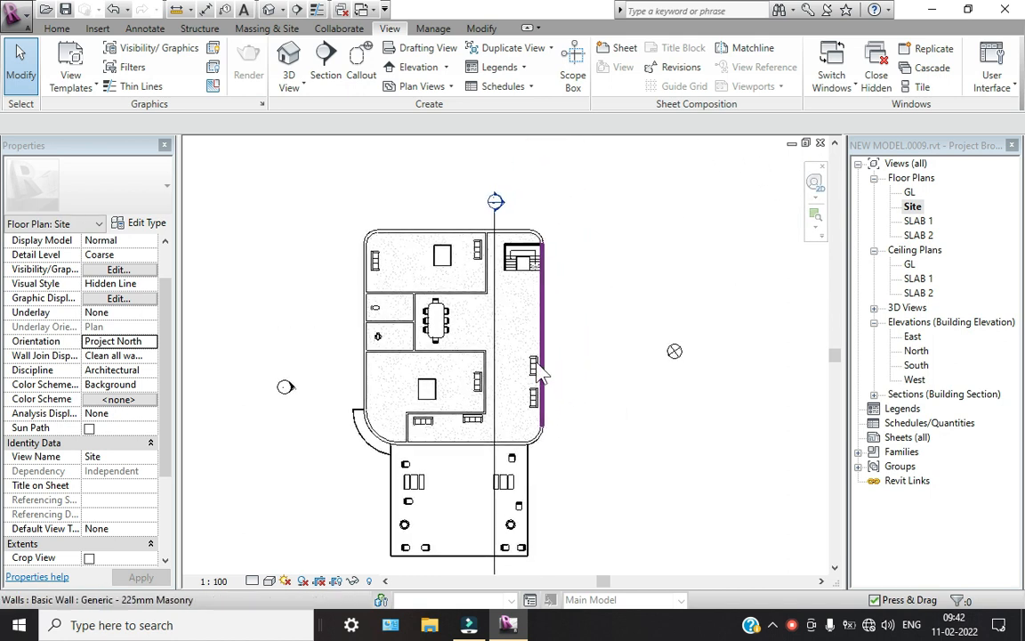
{"action": "scroll", "coordinate": [590, 275], "scroll_direction": "down", "scroll_amount": 5}
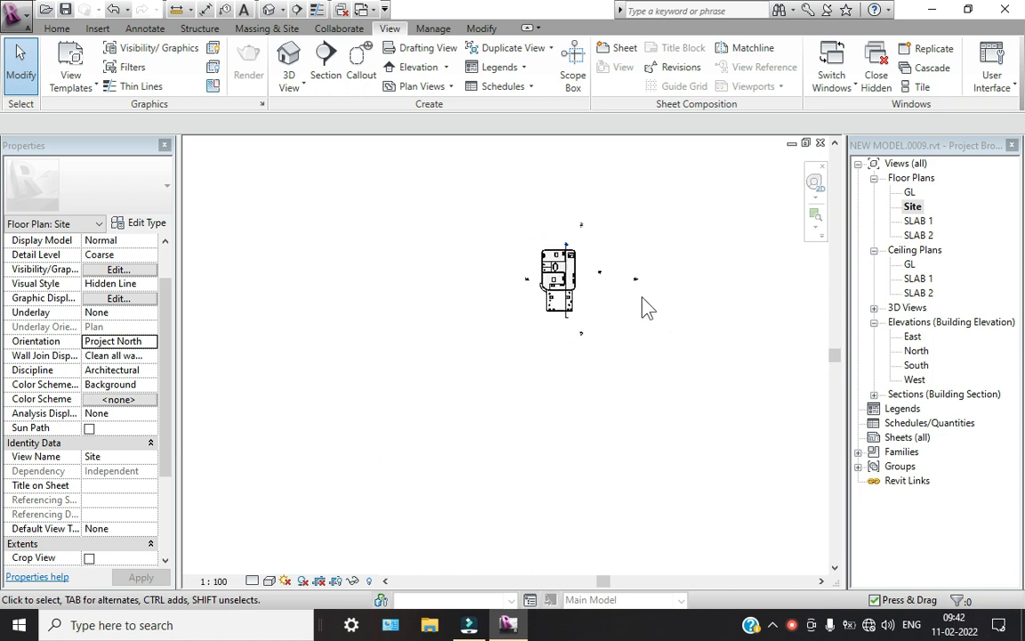
{"action": "scroll", "coordinate": [642, 297], "scroll_direction": "up", "scroll_amount": 5}
{"action": "middle_click_drag", "start_coordinate": [531, 379], "coordinate": [533, 474]}
{"action": "scroll", "coordinate": [434, 380], "scroll_direction": "up", "scroll_amount": 4}
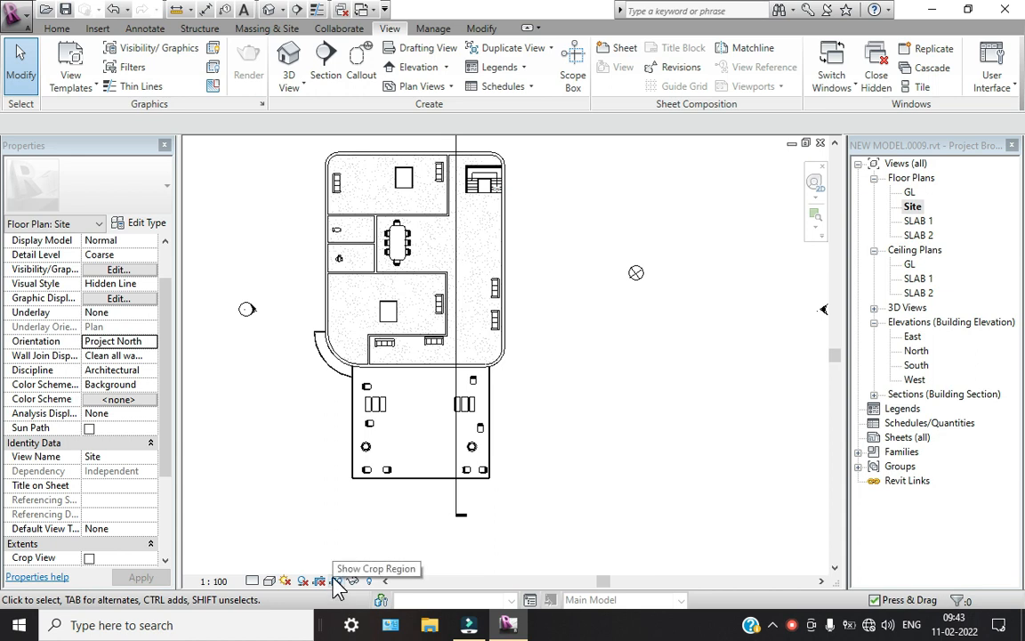
{"action": "scroll", "coordinate": [479, 400], "scroll_direction": "down", "scroll_amount": 1}
{"action": "middle_click_drag", "start_coordinate": [481, 407], "coordinate": [481, 419]}
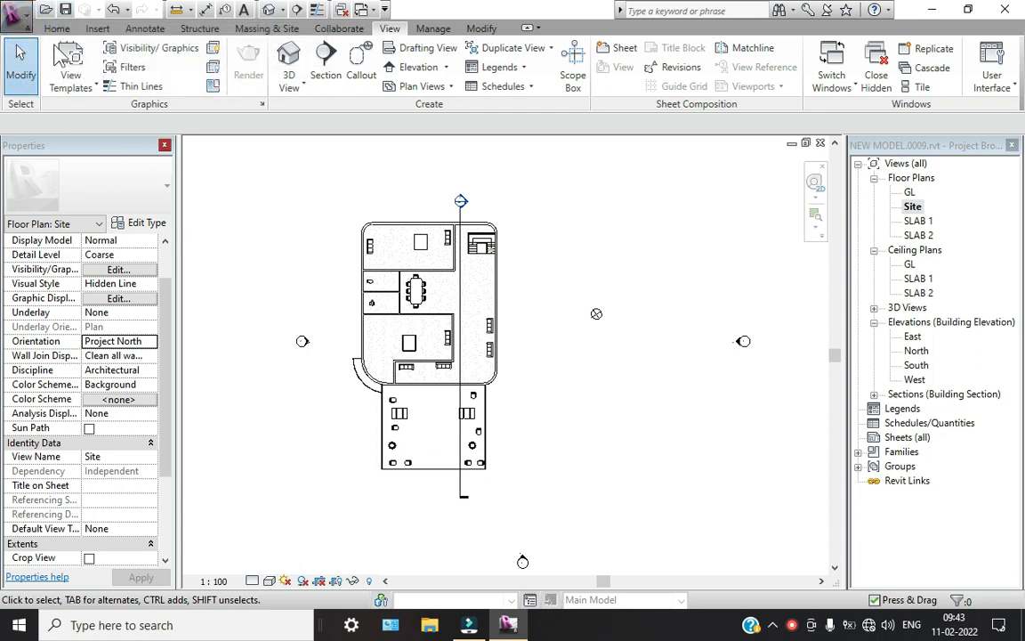
Create a new project from the default metric template, view its Site plan and return to the Level 1 floor plan
{"action": "left_click", "coordinate": [16, 12]}
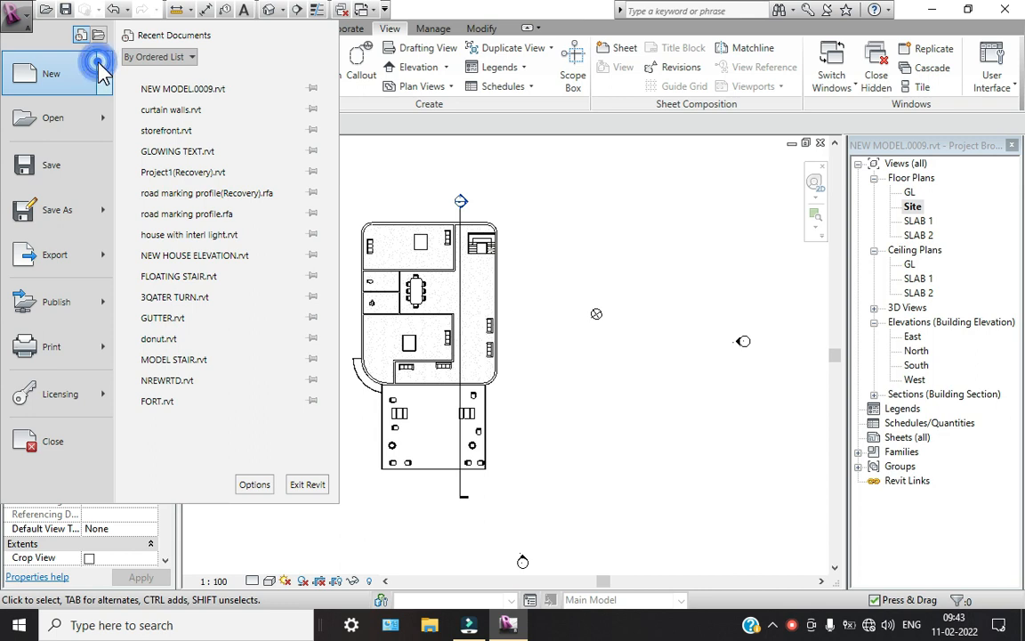
{"action": "left_click", "coordinate": [80, 76]}
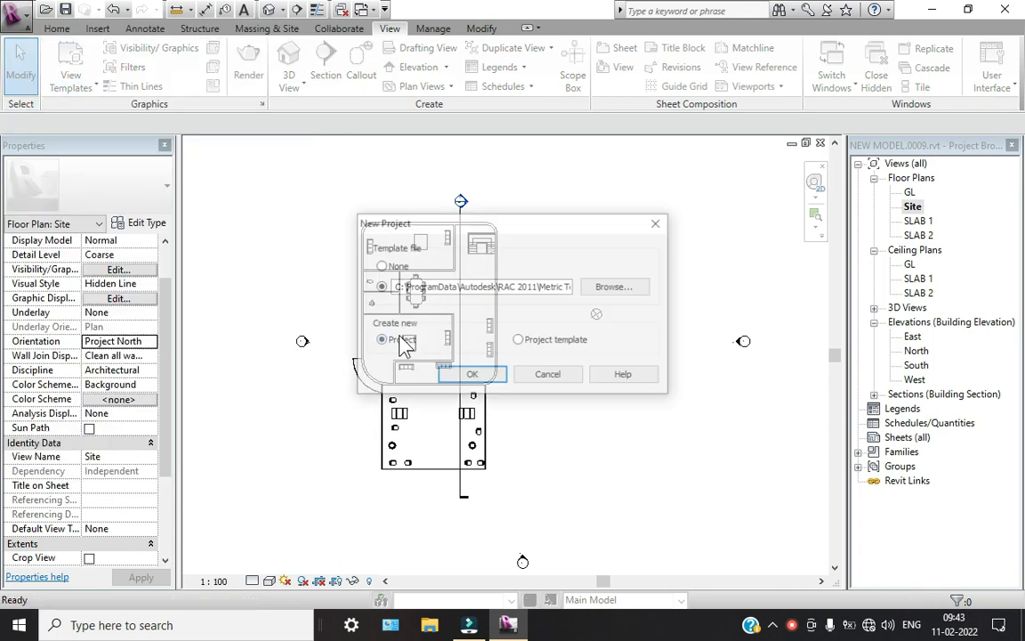
{"action": "left_click", "coordinate": [458, 377]}
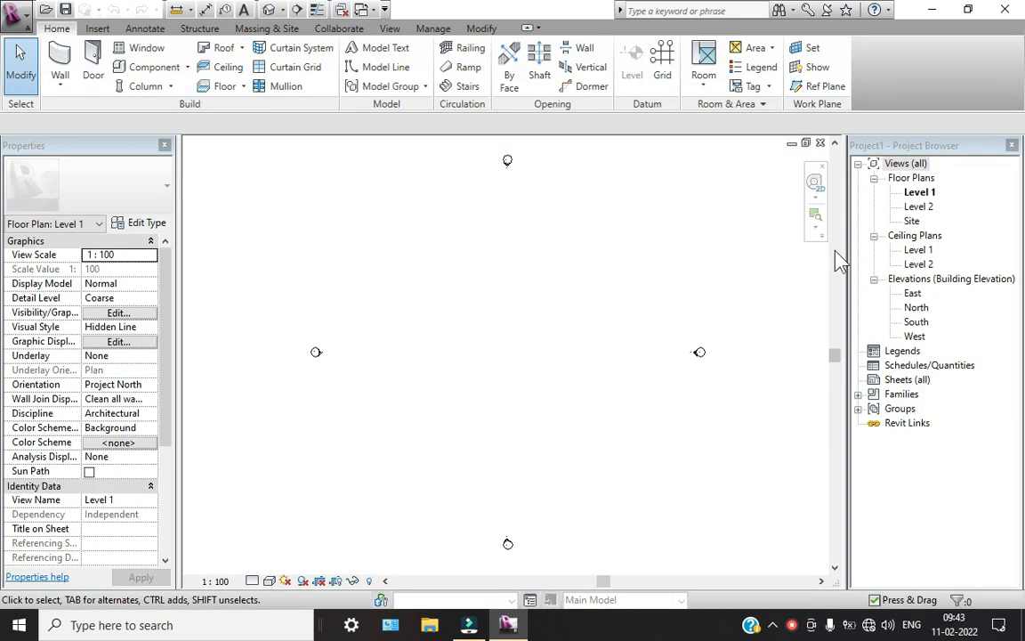
{"action": "double_click", "coordinate": [913, 221]}
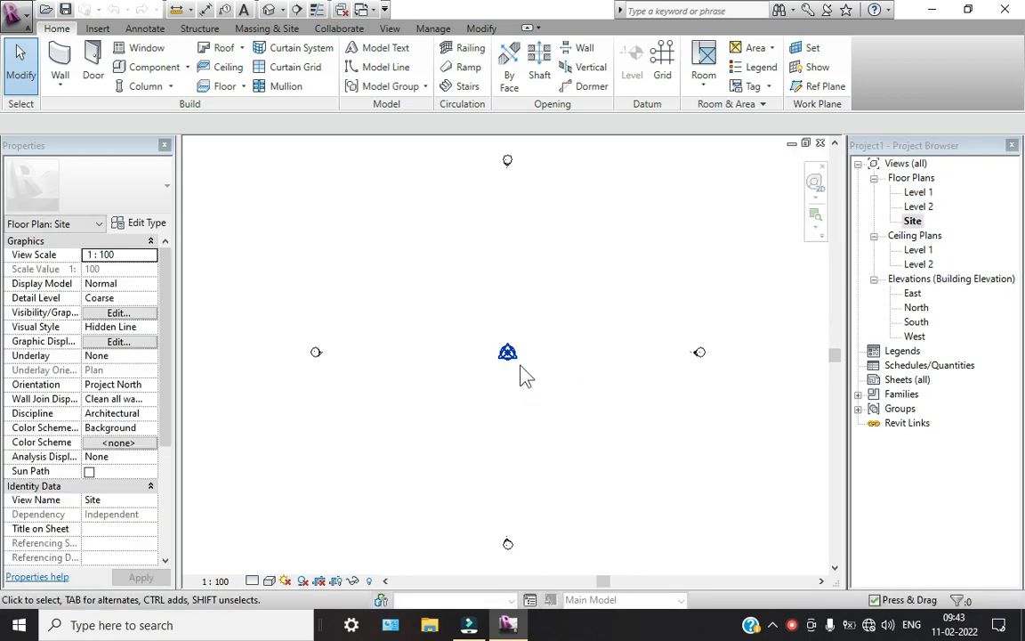
{"action": "double_click", "coordinate": [918, 193]}
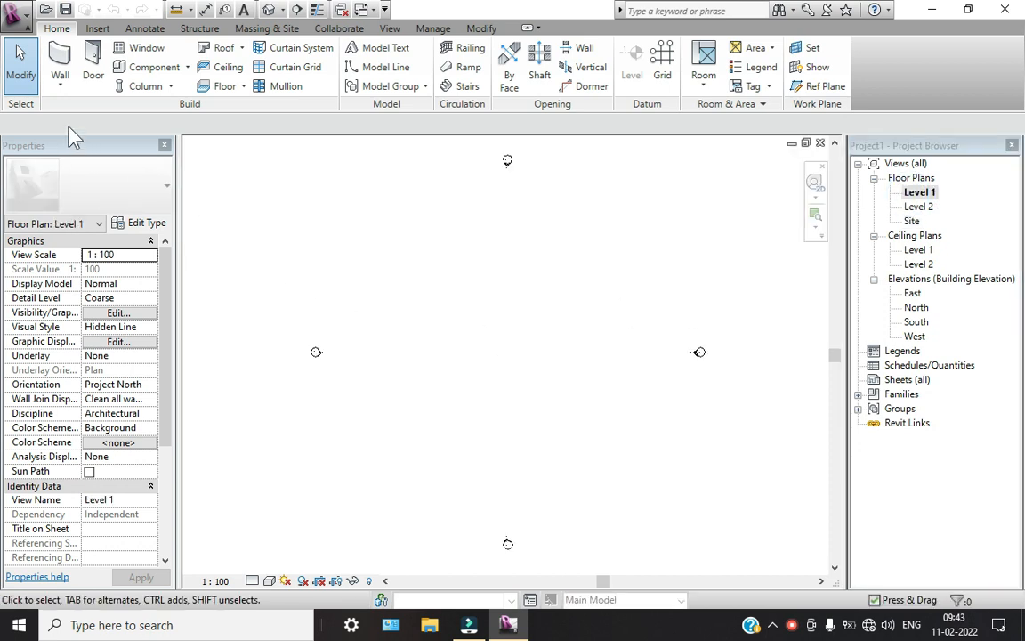
Draw a closed six-sided outline of Generic - 200mm walls up to Level 2 between the elevation markers, with a notch at its south-east corner
{"action": "left_click", "coordinate": [59, 63]}
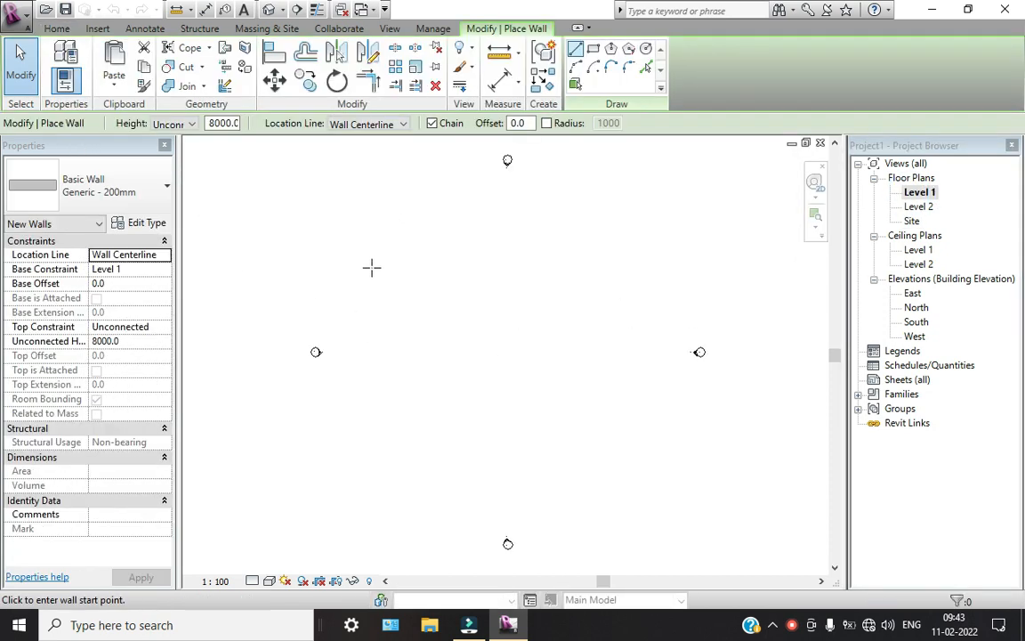
{"action": "left_click", "coordinate": [178, 125]}
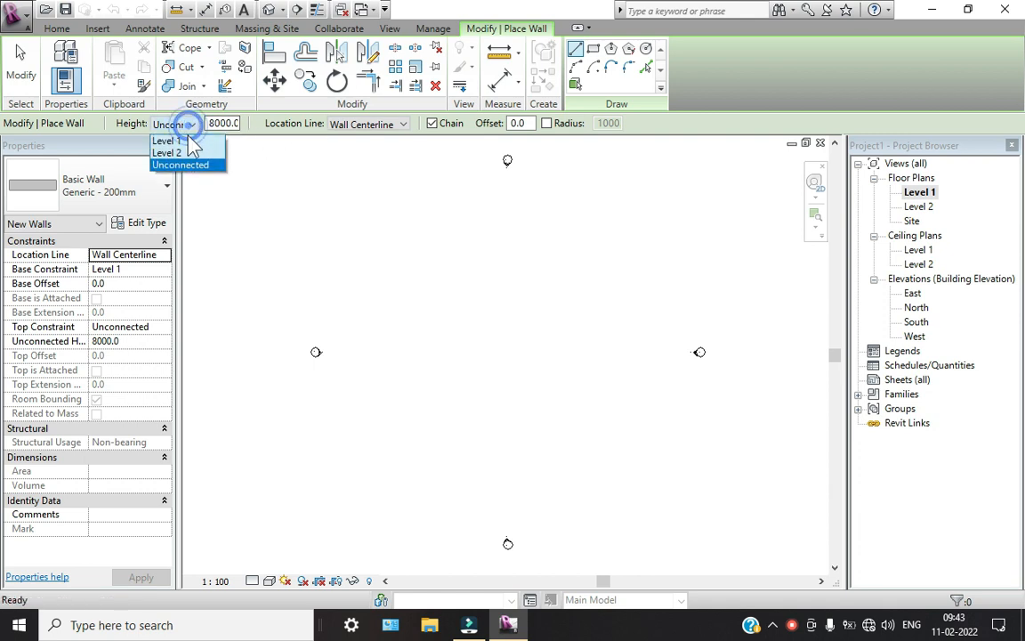
{"action": "left_click", "coordinate": [187, 153]}
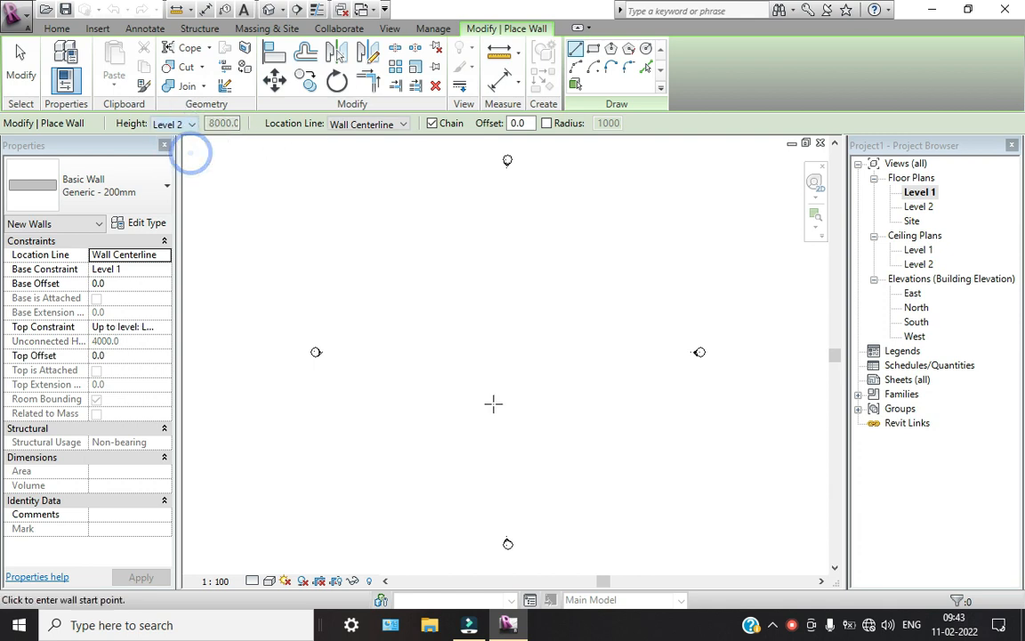
{"action": "left_click", "coordinate": [400, 294]}
{"action": "left_click", "coordinate": [521, 295]}
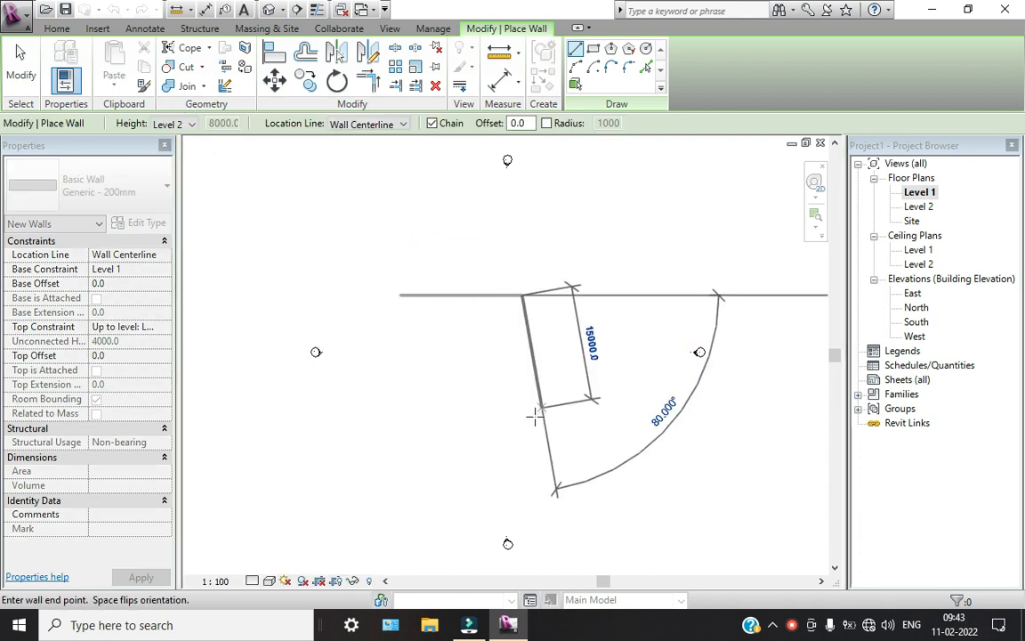
{"action": "left_click", "coordinate": [532, 425]}
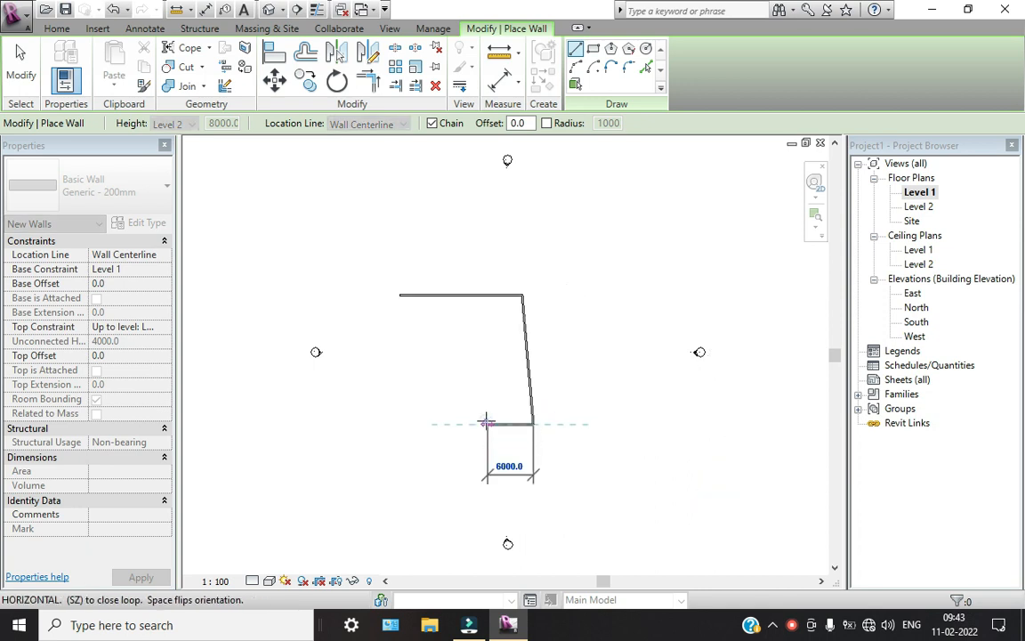
{"action": "left_click", "coordinate": [486, 425]}
{"action": "left_click", "coordinate": [486, 492]}
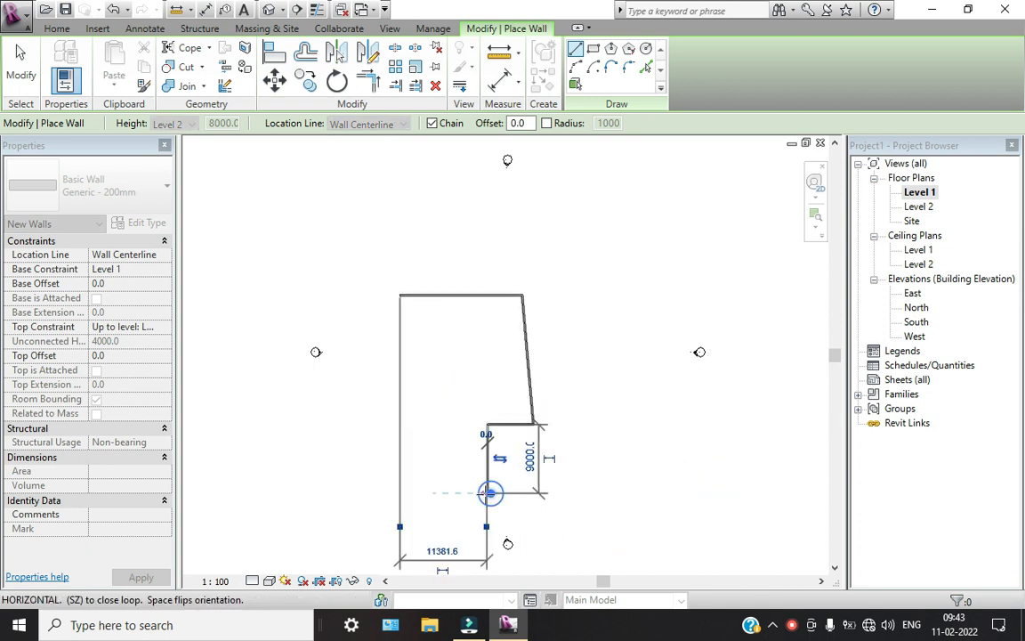
{"action": "left_click", "coordinate": [409, 486]}
{"action": "left_click", "coordinate": [394, 295]}
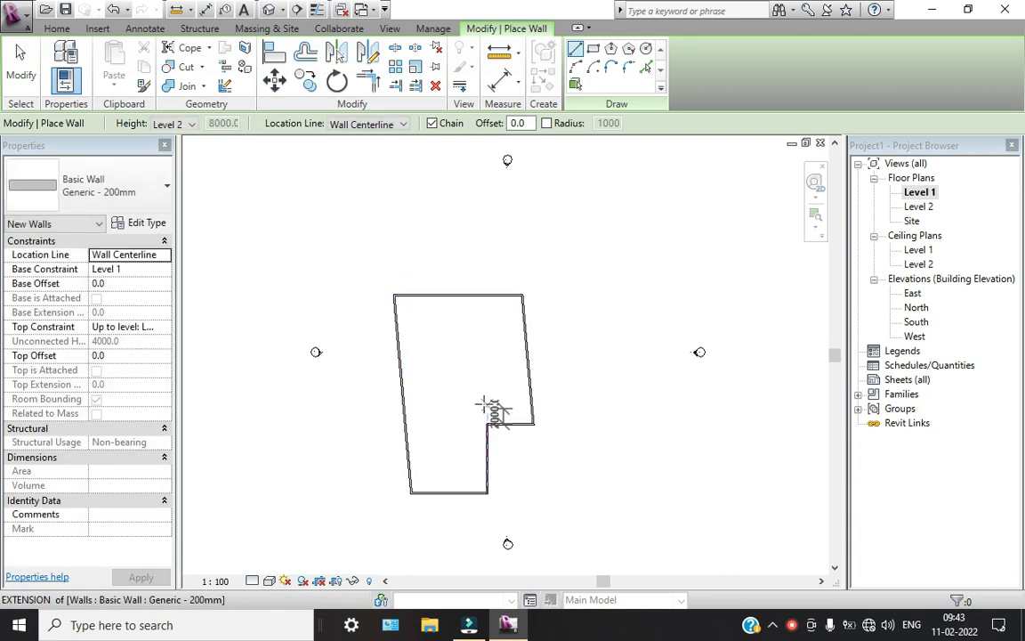
{"action": "key", "text": "Escape"}
{"action": "key", "text": "Escape"}
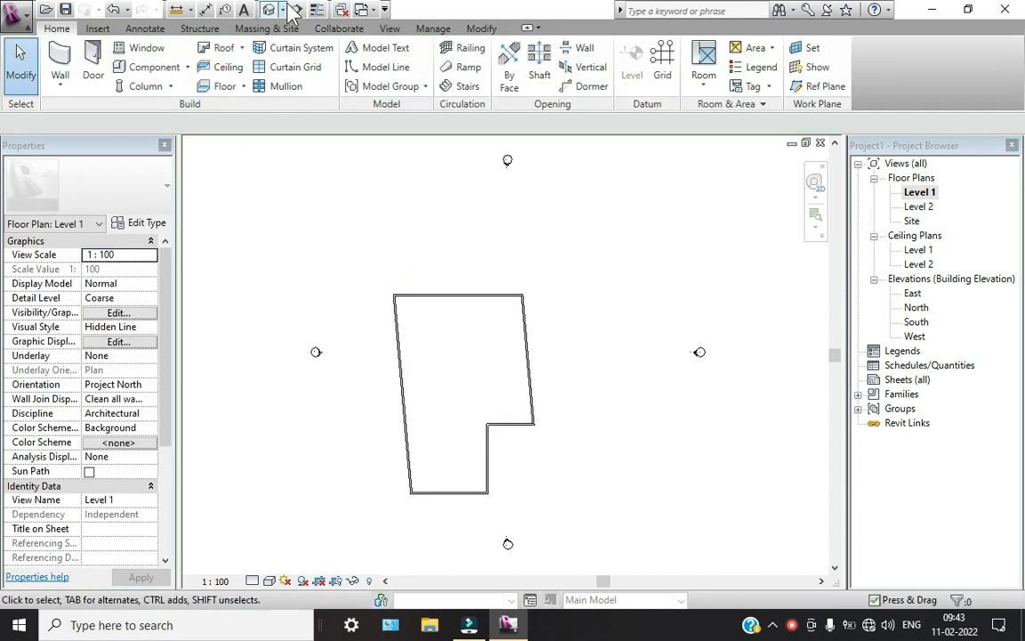
View the new walls in the default 3D view and open the Site floor plan
{"action": "left_click", "coordinate": [268, 9]}
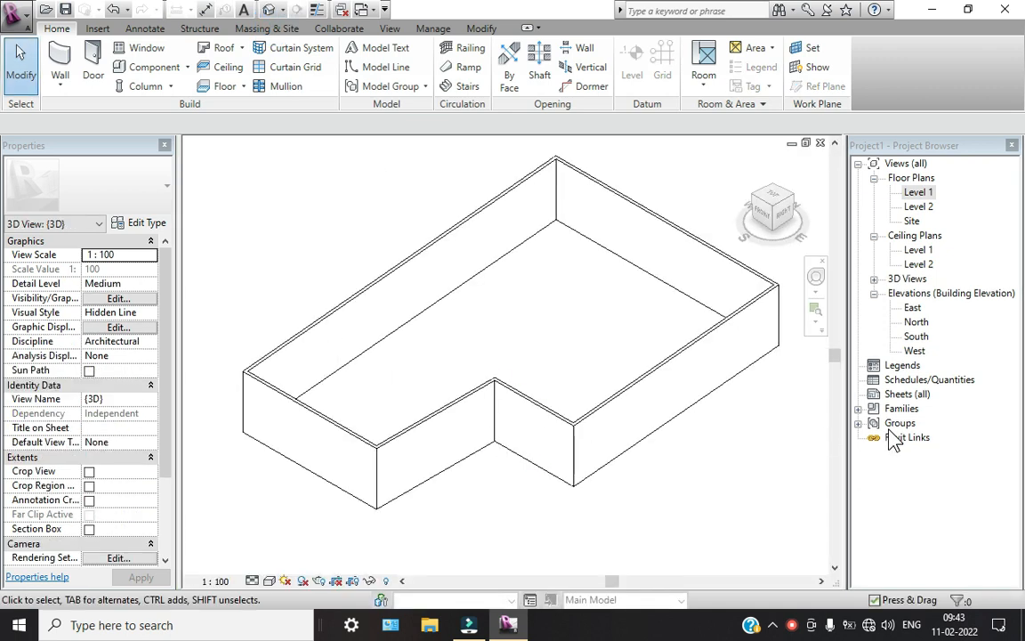
{"action": "double_click", "coordinate": [911, 221]}
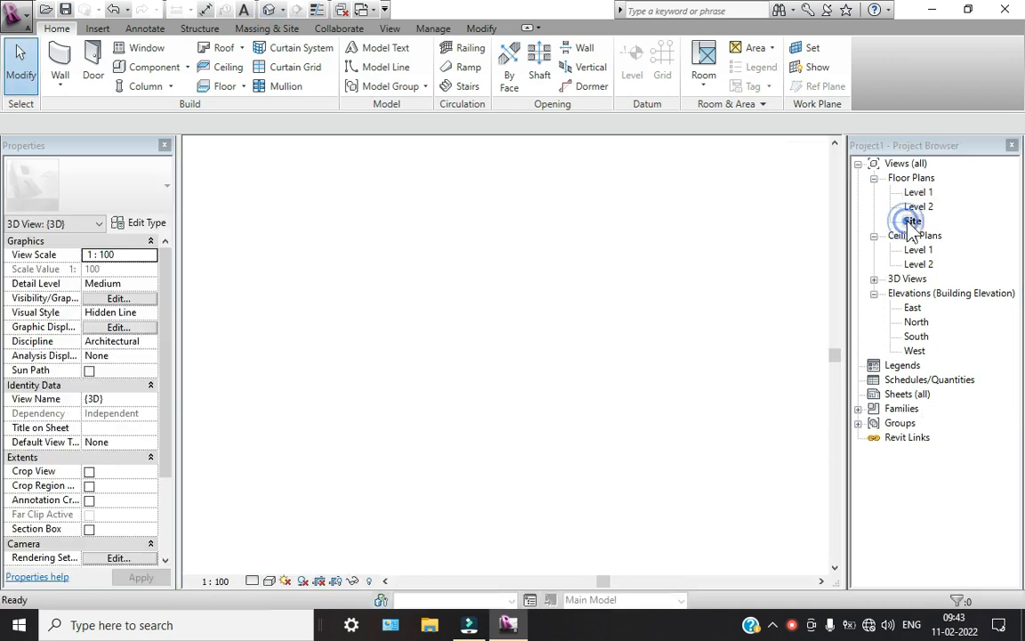
{"action": "scroll", "coordinate": [528, 405], "scroll_direction": "up", "scroll_amount": 2}
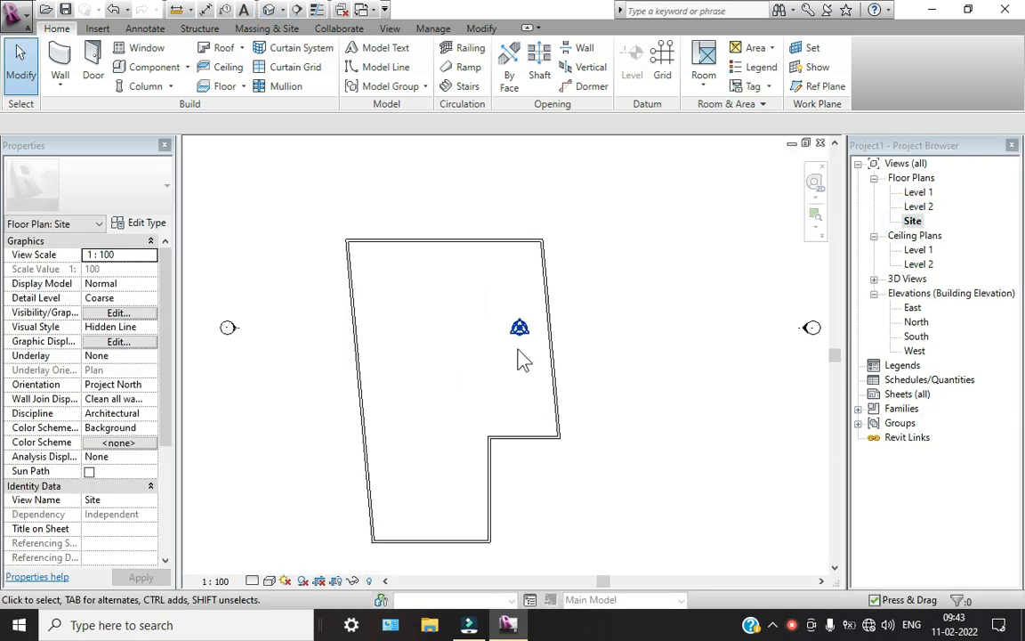
Place an M_North Arrow-2 symbol east of the walls in the Site plan
{"action": "left_click", "coordinate": [144, 28]}
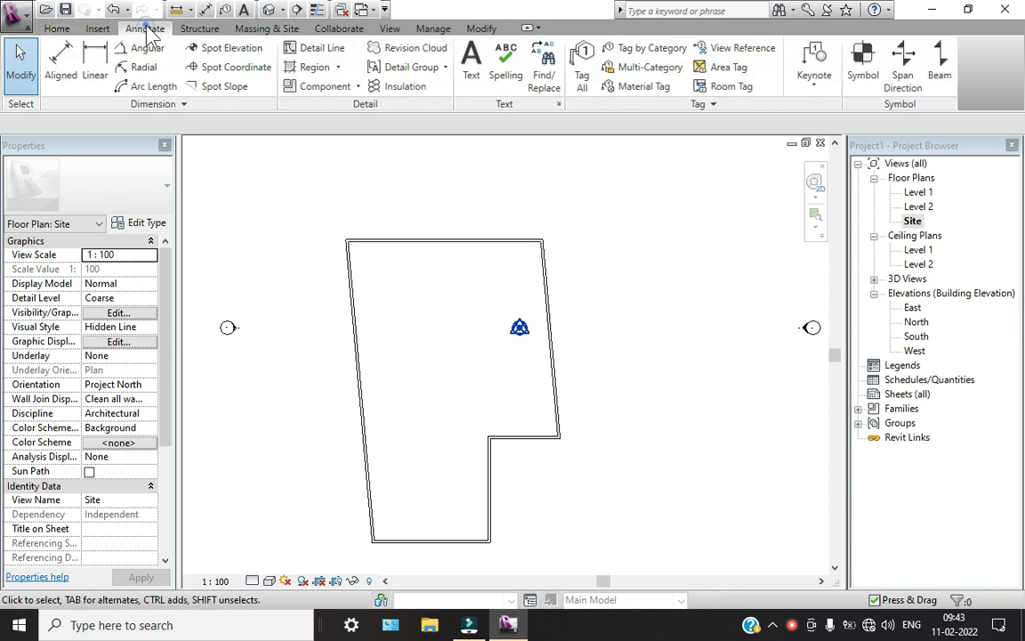
{"action": "left_click", "coordinate": [910, 49]}
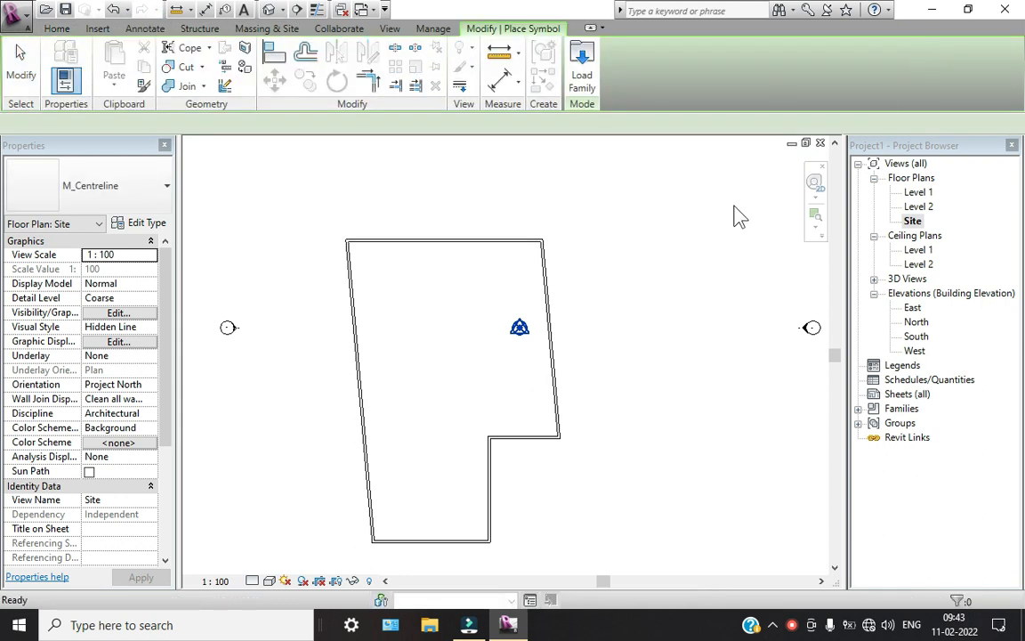
{"action": "left_click", "coordinate": [150, 185]}
{"action": "left_click", "coordinate": [112, 278]}
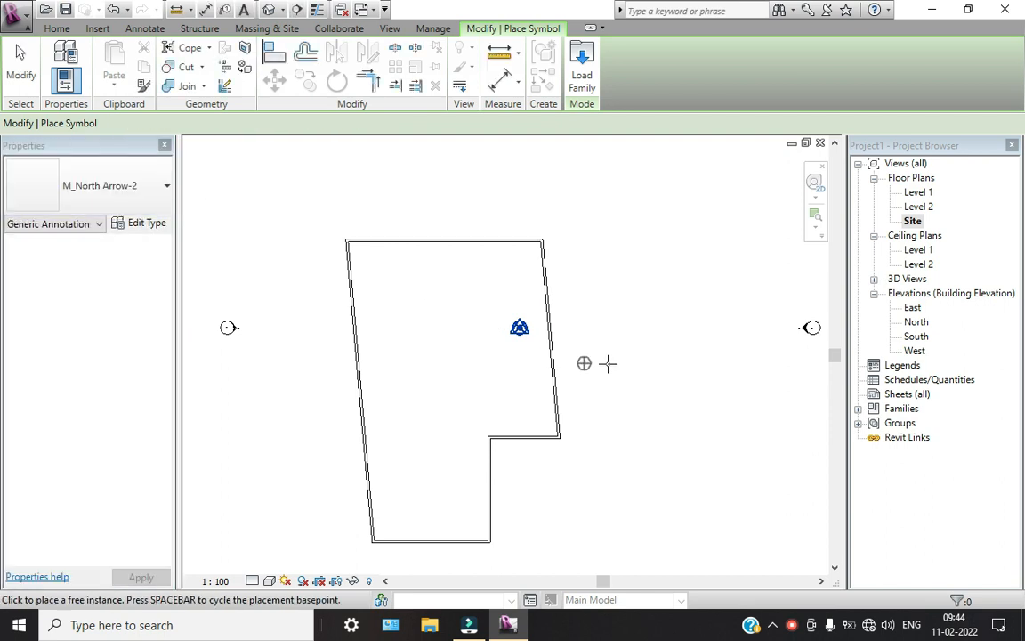
{"action": "left_click", "coordinate": [629, 362]}
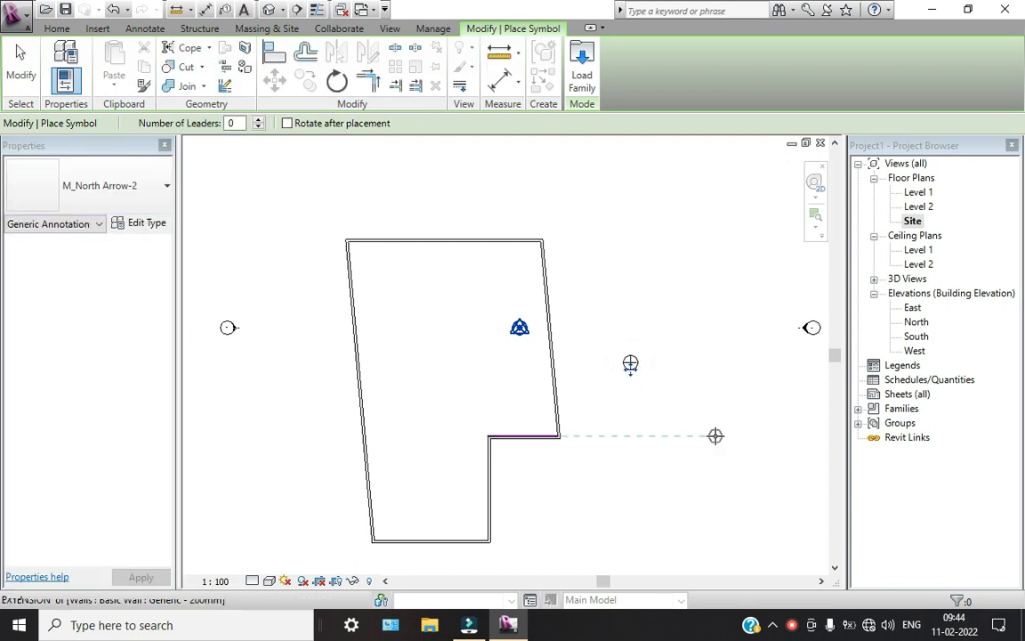
Move the project base point to the south-west corner of the wall outline in the Site plan
{"action": "key", "text": "Escape"}
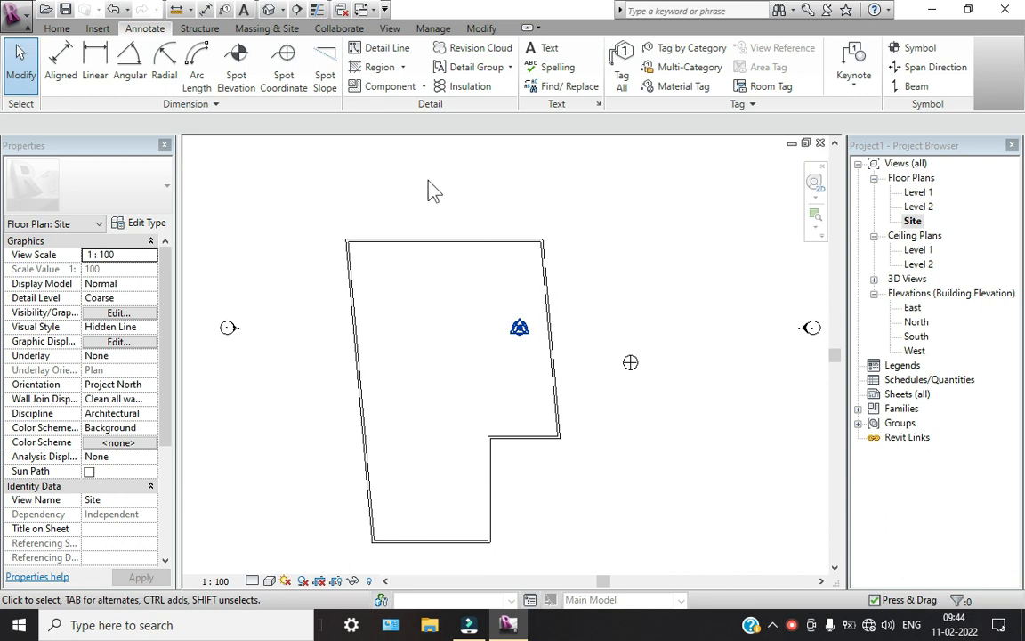
{"action": "scroll", "coordinate": [521, 366], "scroll_direction": "up", "scroll_amount": 3}
{"action": "left_click", "coordinate": [521, 307]}
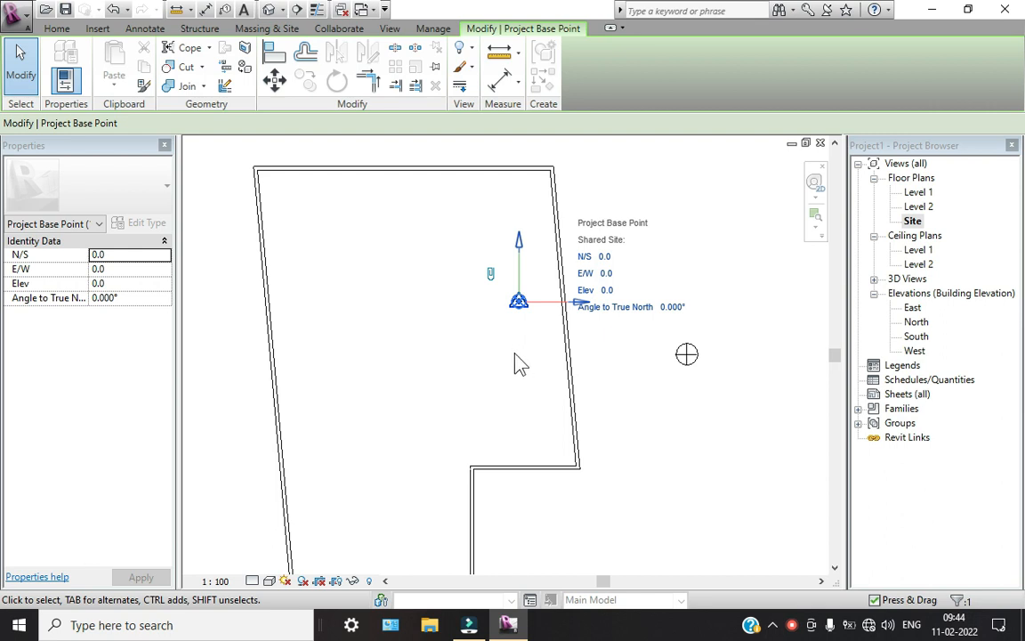
{"action": "scroll", "coordinate": [520, 366], "scroll_direction": "up", "scroll_amount": 4}
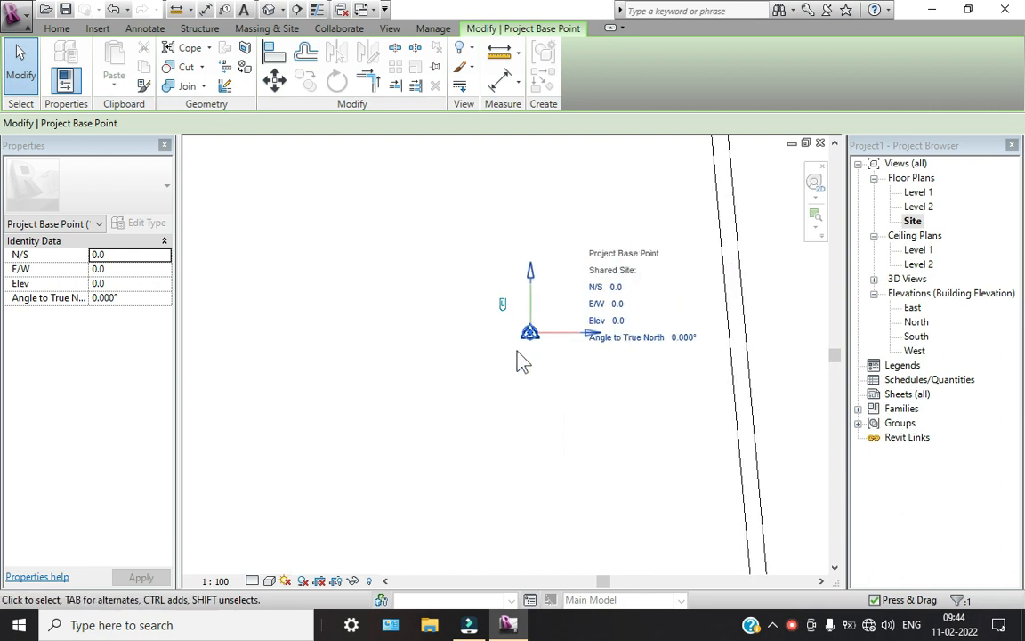
{"action": "scroll", "coordinate": [563, 317], "scroll_direction": "down", "scroll_amount": 3}
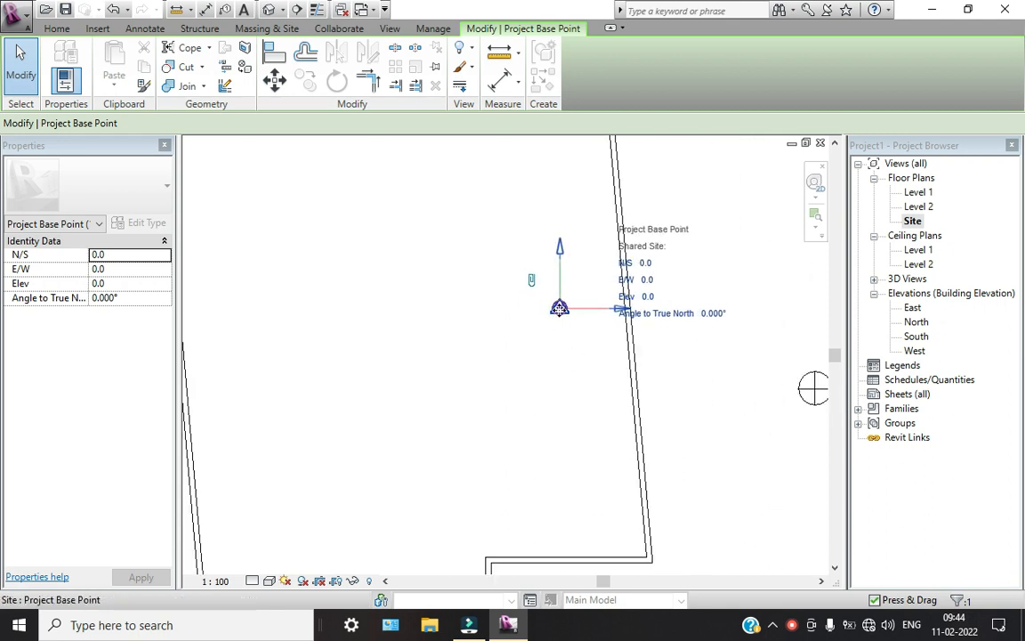
{"action": "left_click_drag", "start_coordinate": [559, 308], "coordinate": [489, 406]}
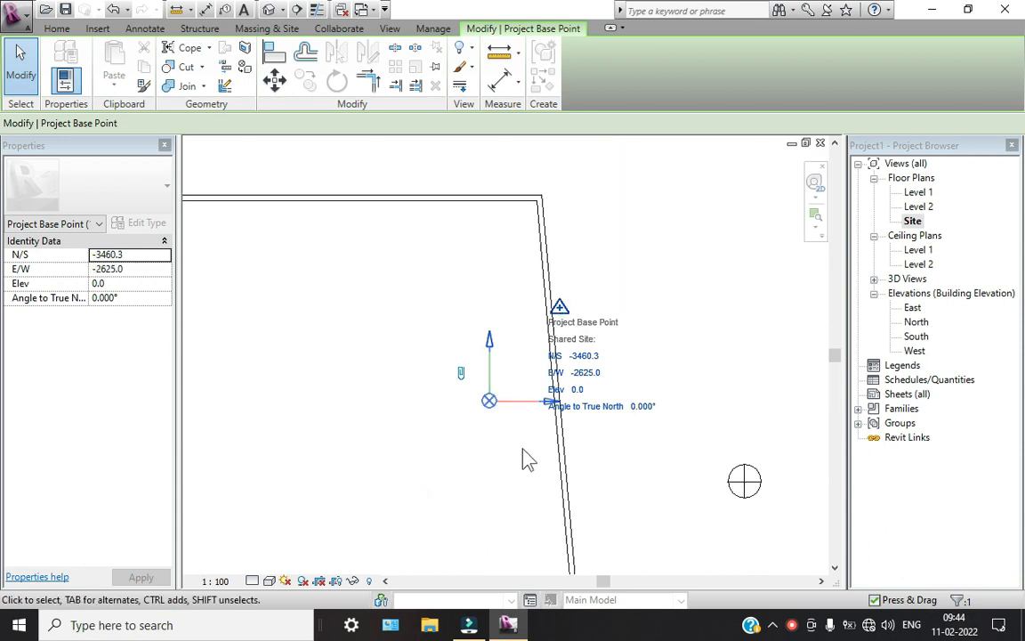
{"action": "scroll", "coordinate": [523, 449], "scroll_direction": "down", "scroll_amount": 1}
{"action": "middle_click_drag", "start_coordinate": [588, 416], "coordinate": [728, 298]}
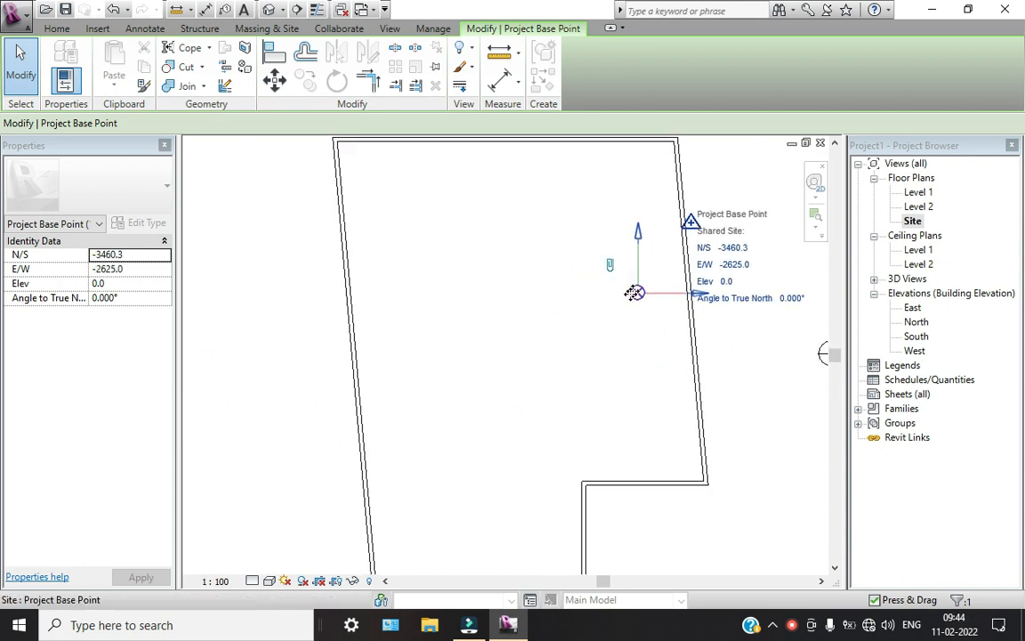
{"action": "left_click_drag", "start_coordinate": [635, 292], "coordinate": [525, 453]}
{"action": "middle_click_drag", "start_coordinate": [548, 395], "coordinate": [614, 188]}
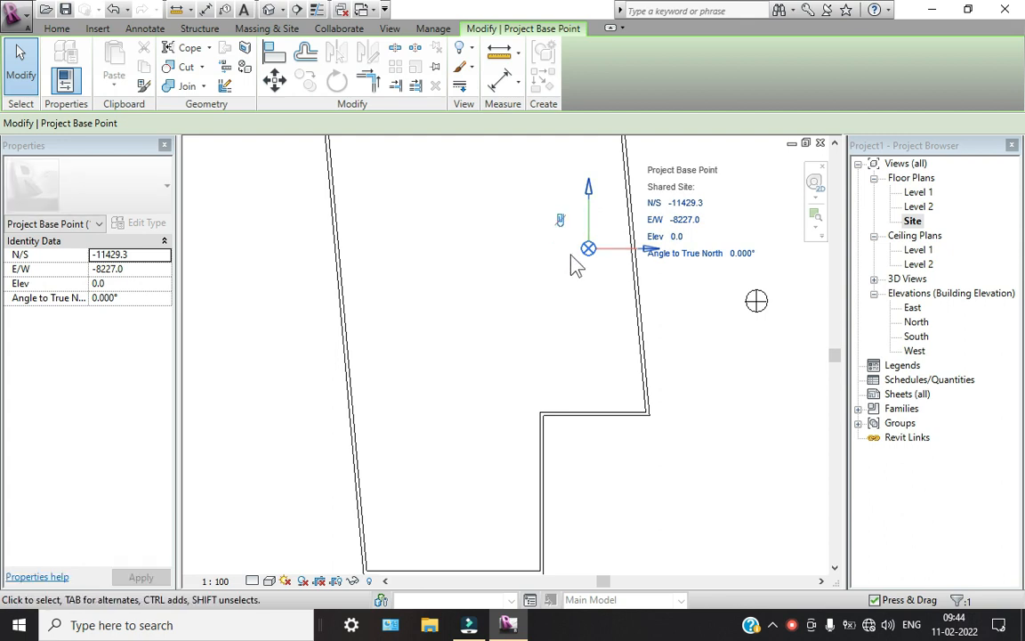
{"action": "mouse_move", "coordinate": [589, 248]}
{"action": "left_mouse_down"}
{"action": "mouse_move", "coordinate": [441, 406]}
{"action": "mouse_move", "coordinate": [419, 449]}
{"action": "left_mouse_up"}
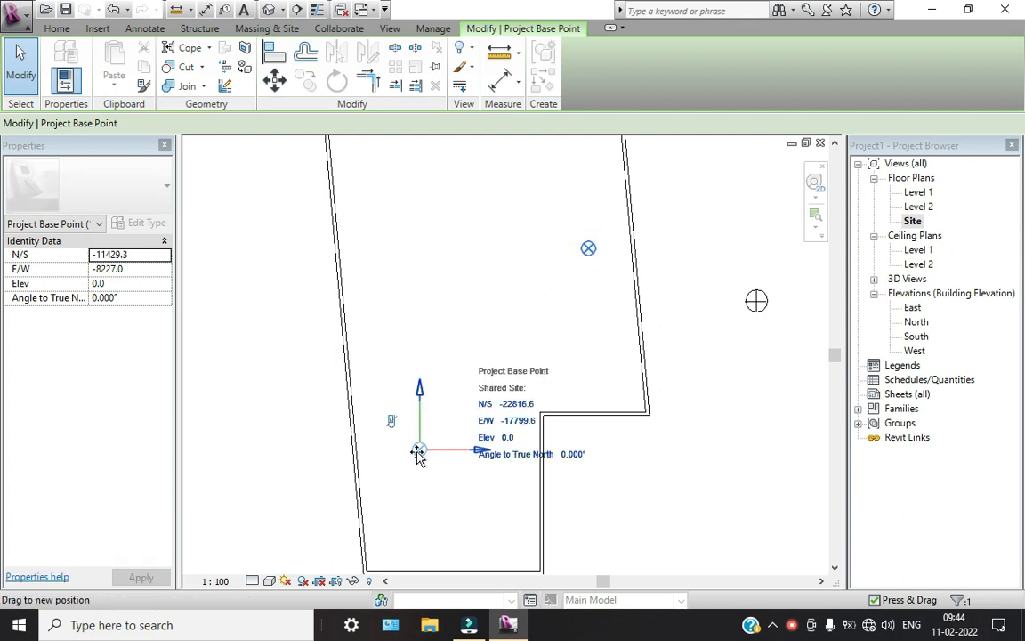
{"action": "middle_click_drag", "start_coordinate": [423, 435], "coordinate": [533, 208]}
{"action": "middle_click_drag", "start_coordinate": [478, 242], "coordinate": [529, 209]}
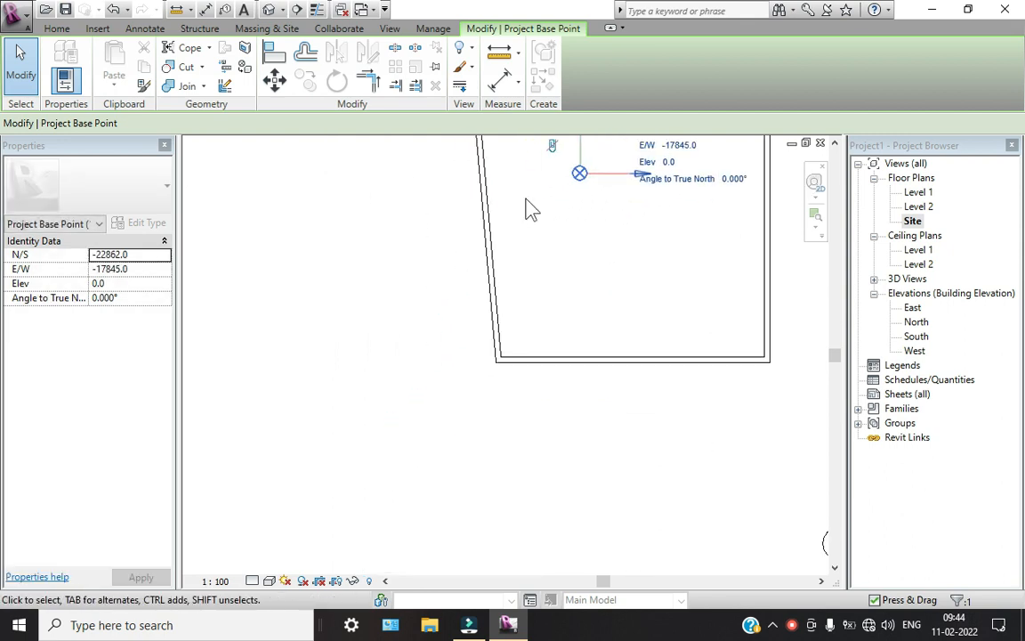
{"action": "left_click_drag", "start_coordinate": [577, 172], "coordinate": [498, 361]}
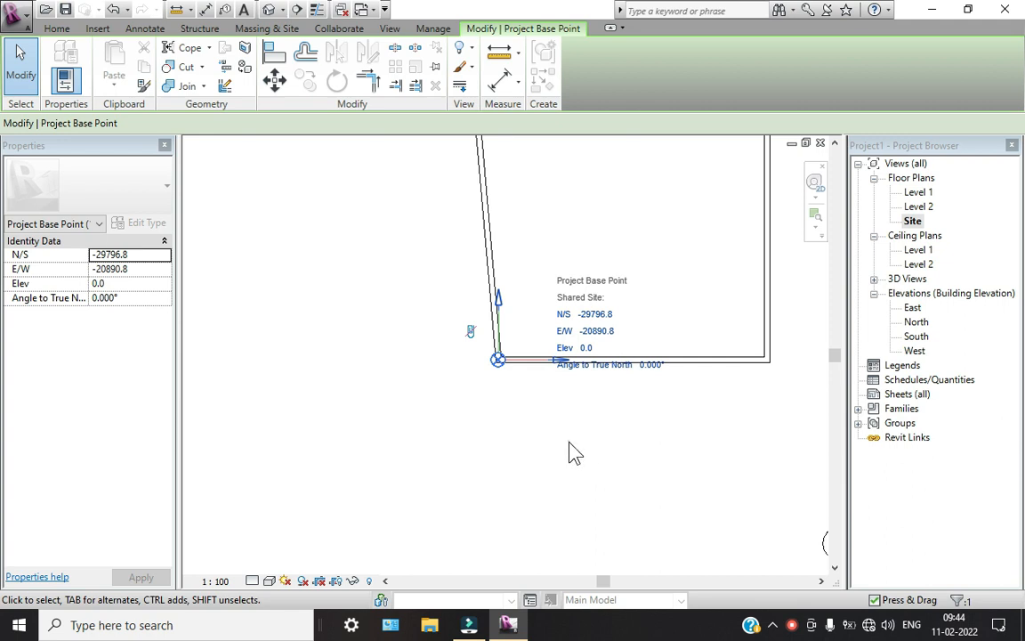
{"action": "left_click", "coordinate": [517, 397]}
{"action": "scroll", "coordinate": [529, 392], "scroll_direction": "down", "scroll_amount": 2}
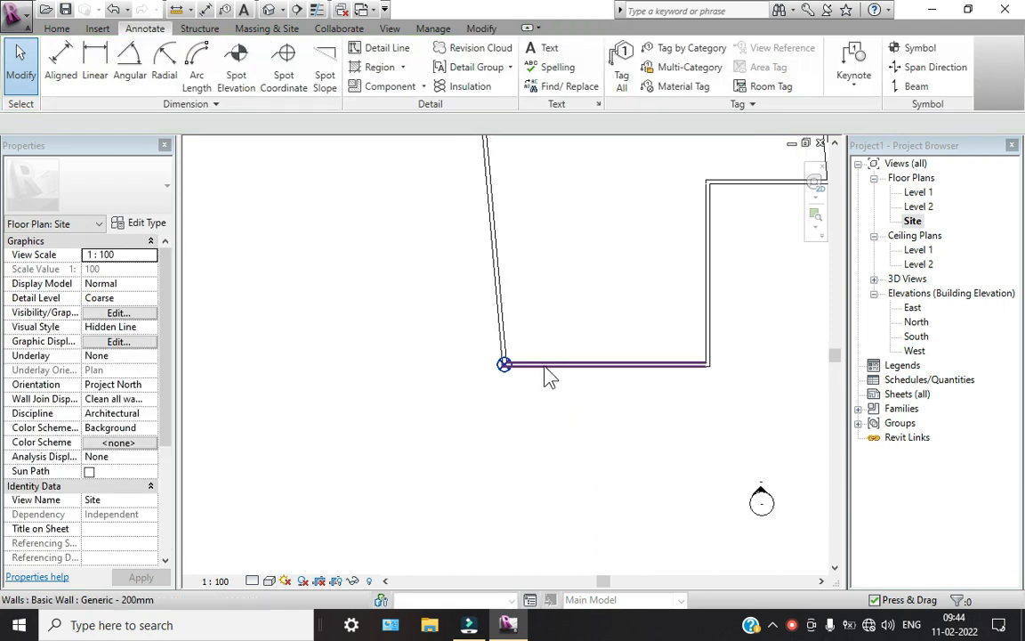
Move the survey point inside the wall outline, near its north-east corner
{"action": "middle_click_drag", "start_coordinate": [547, 372], "coordinate": [580, 418]}
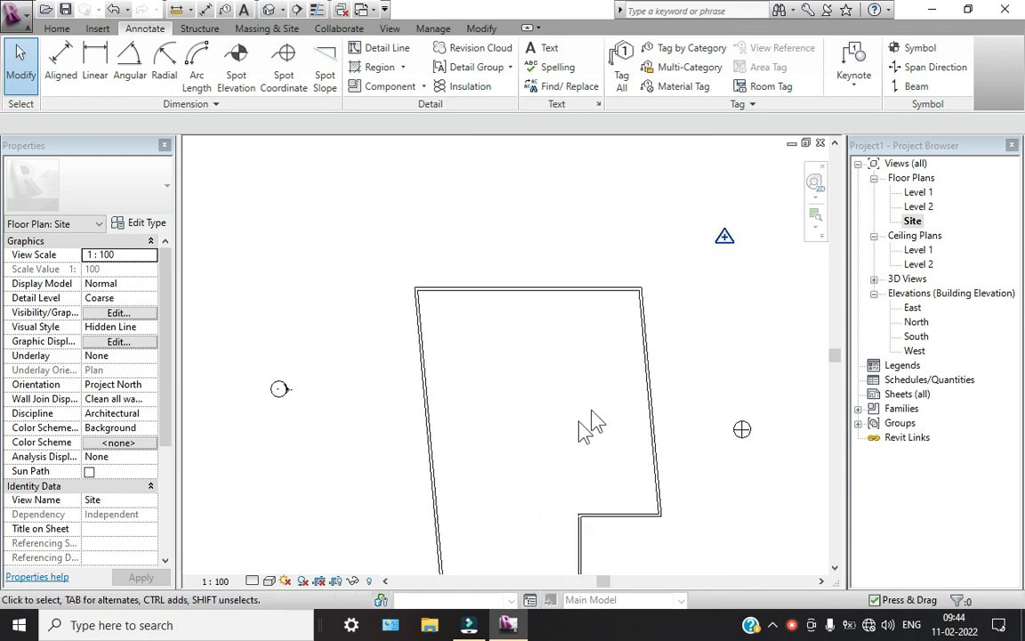
{"action": "left_click", "coordinate": [725, 237]}
{"action": "left_click_drag", "start_coordinate": [724, 236], "coordinate": [586, 358]}
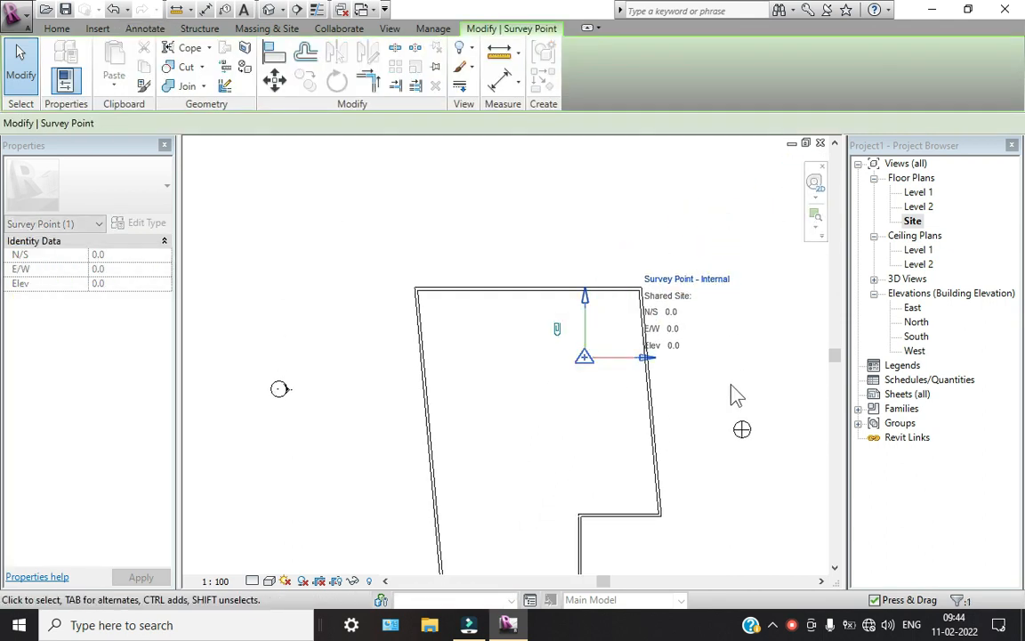
{"action": "scroll", "coordinate": [587, 358], "scroll_direction": "up", "scroll_amount": 3}
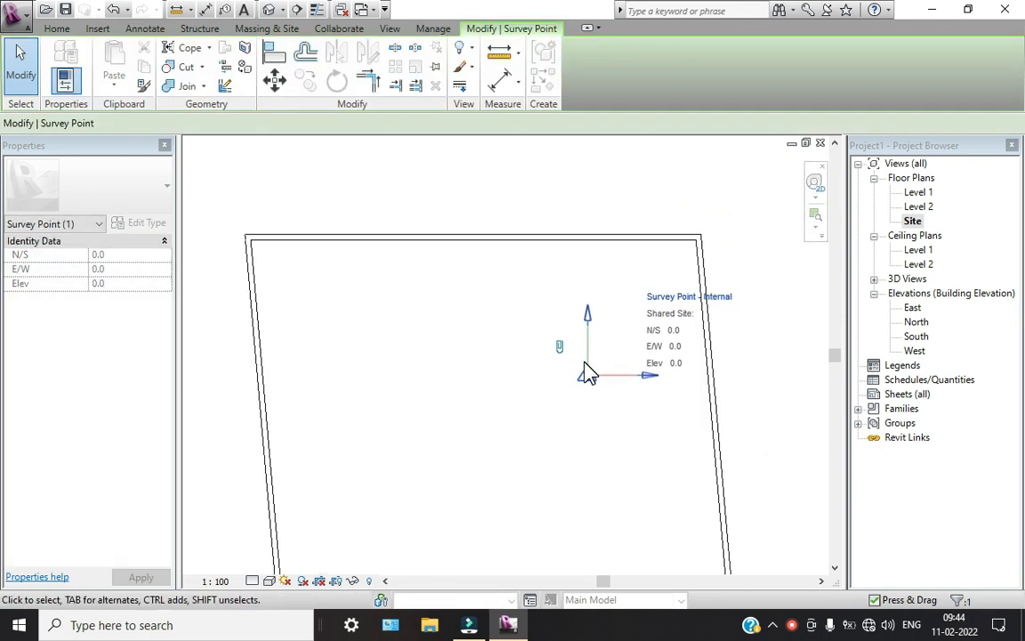
{"action": "left_click", "coordinate": [565, 430]}
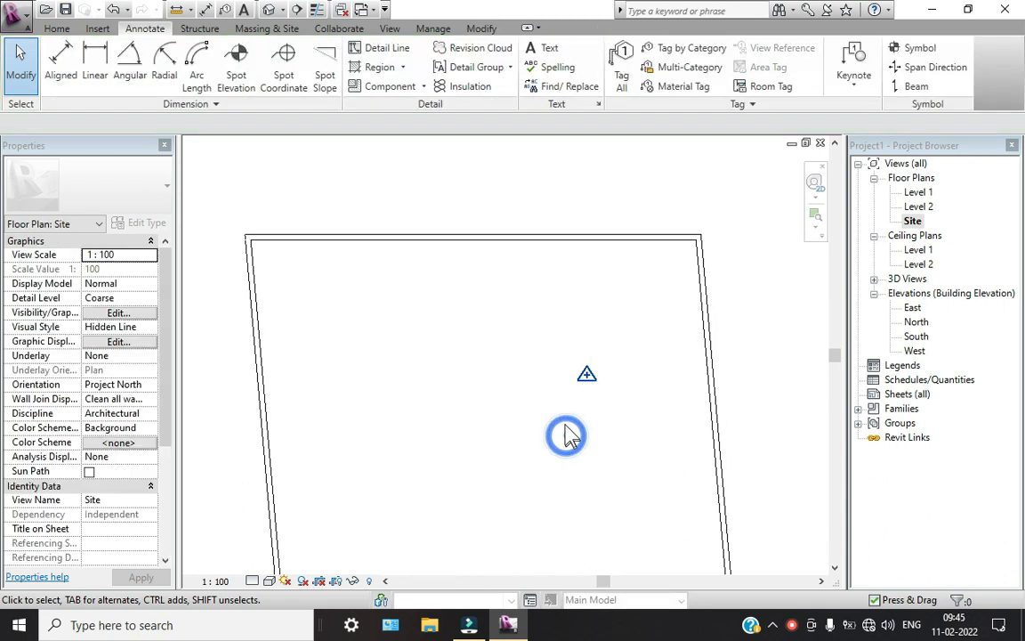
Try to rotate true north while the Site plan is oriented to Project North
{"action": "left_click", "coordinate": [435, 27]}
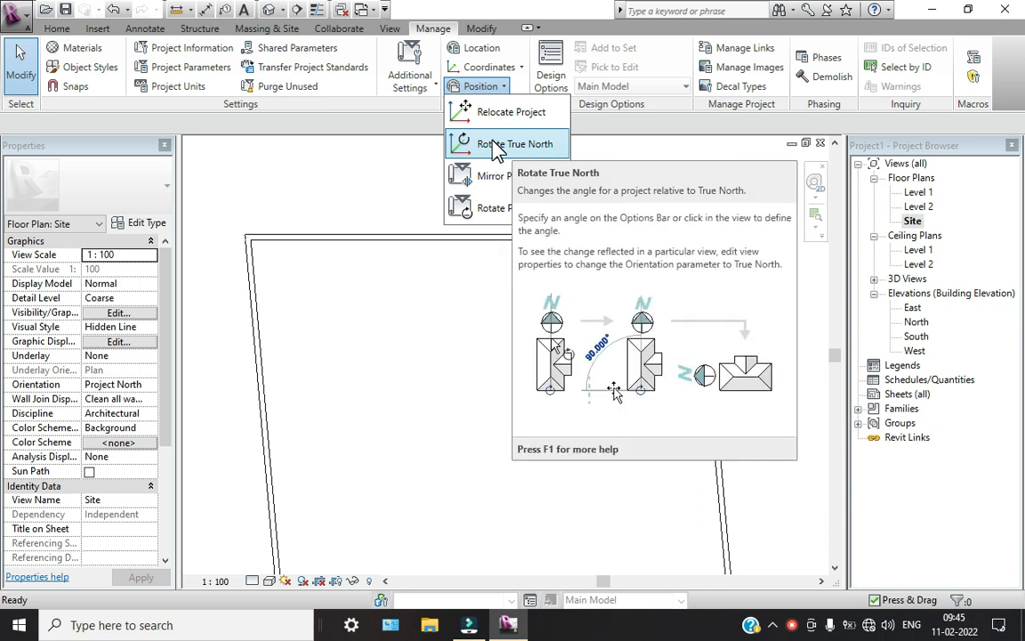
{"action": "left_click", "coordinate": [796, 624]}
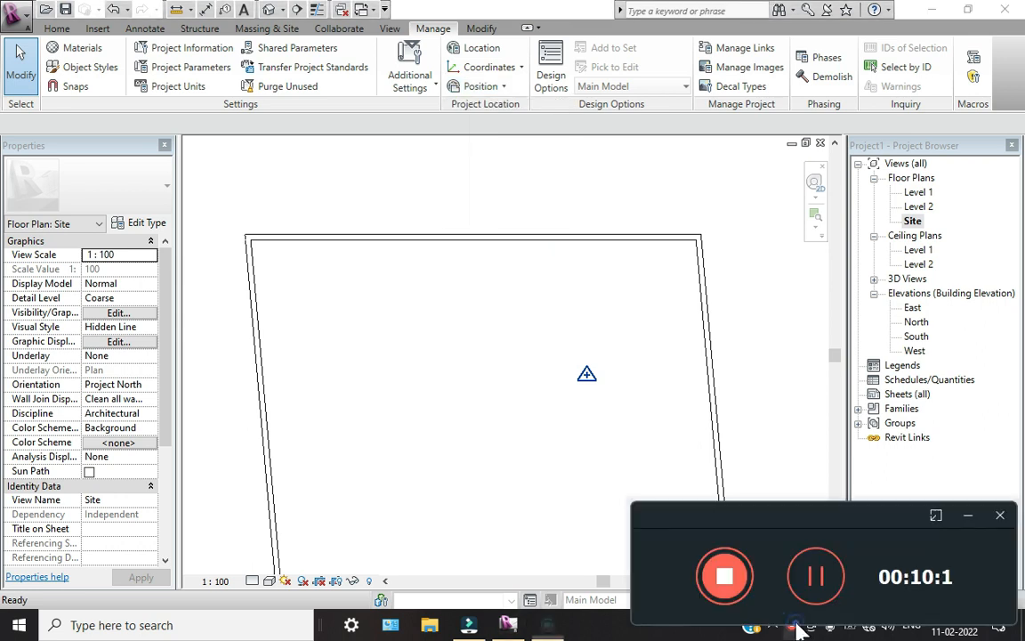
{"action": "left_click", "coordinate": [816, 581]}
{"action": "left_click", "coordinate": [473, 89]}
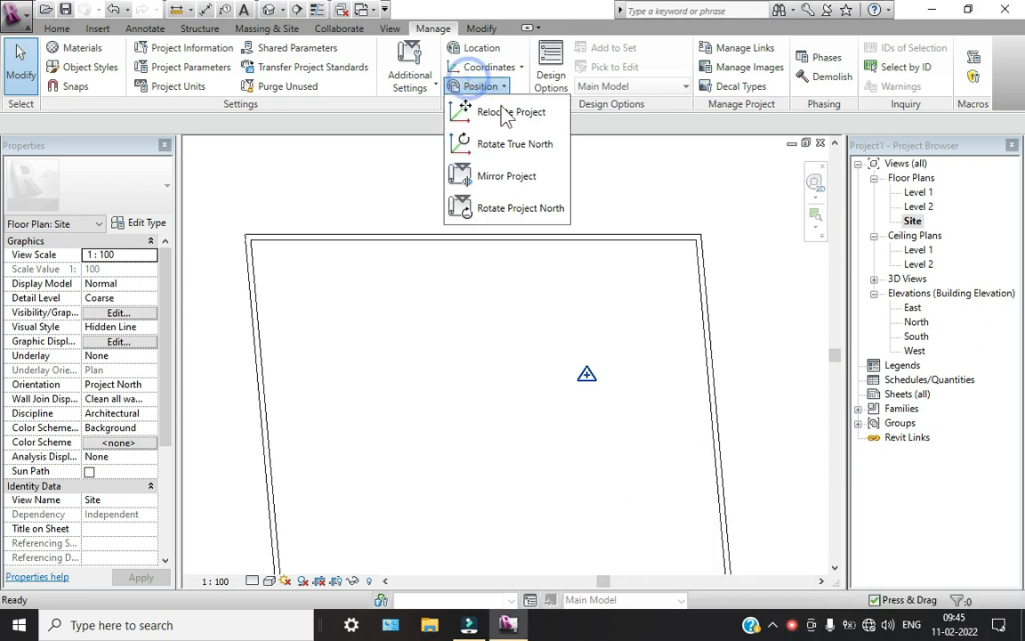
{"action": "left_click", "coordinate": [533, 142]}
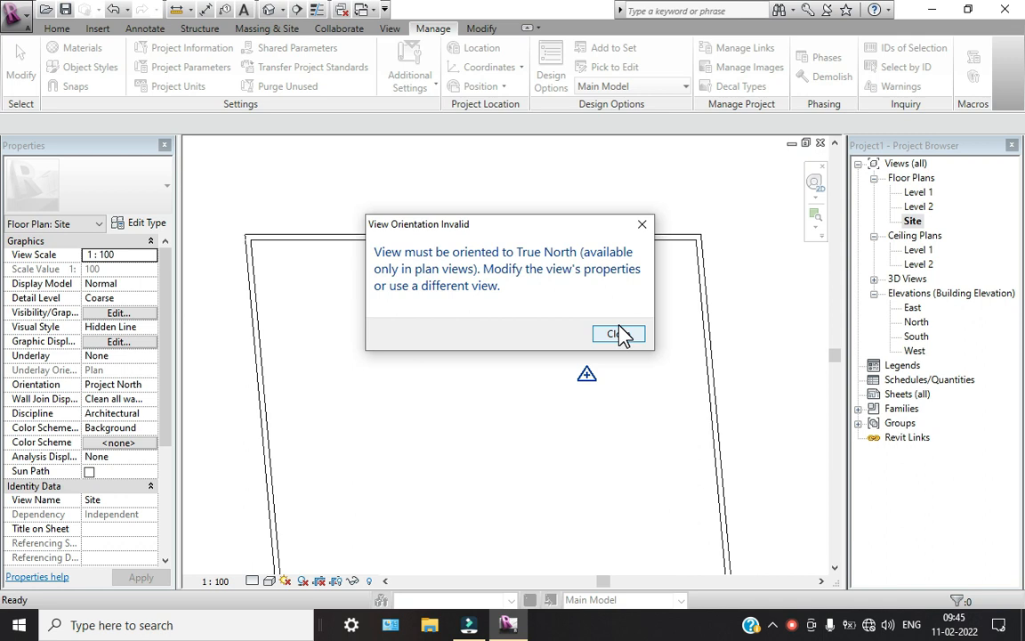
{"action": "left_click", "coordinate": [625, 336]}
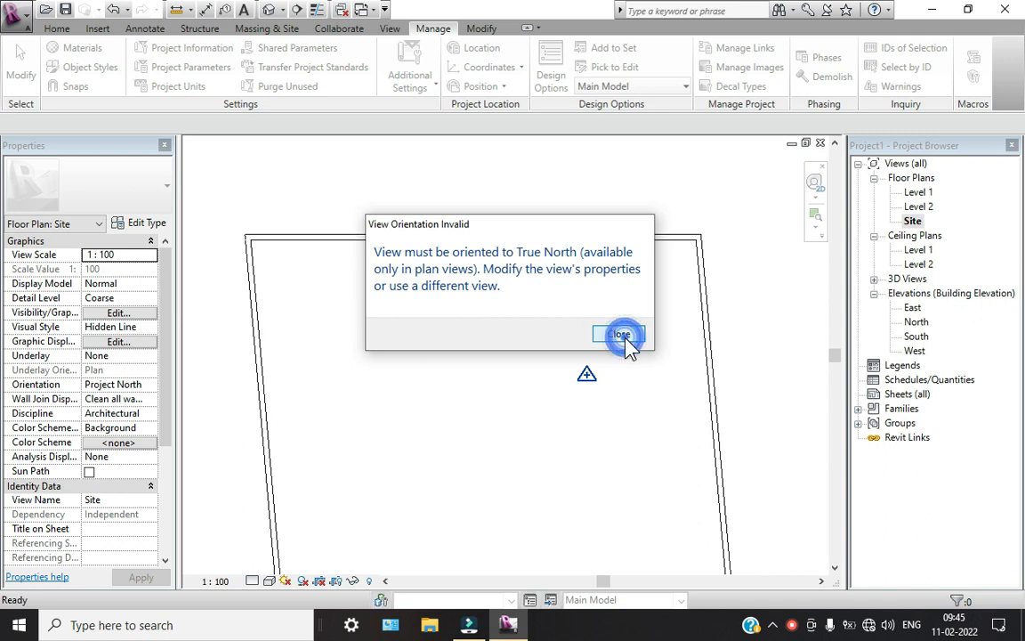
Set the Site plan's orientation to True North
{"action": "left_click", "coordinate": [149, 385]}
{"action": "left_click", "coordinate": [138, 412]}
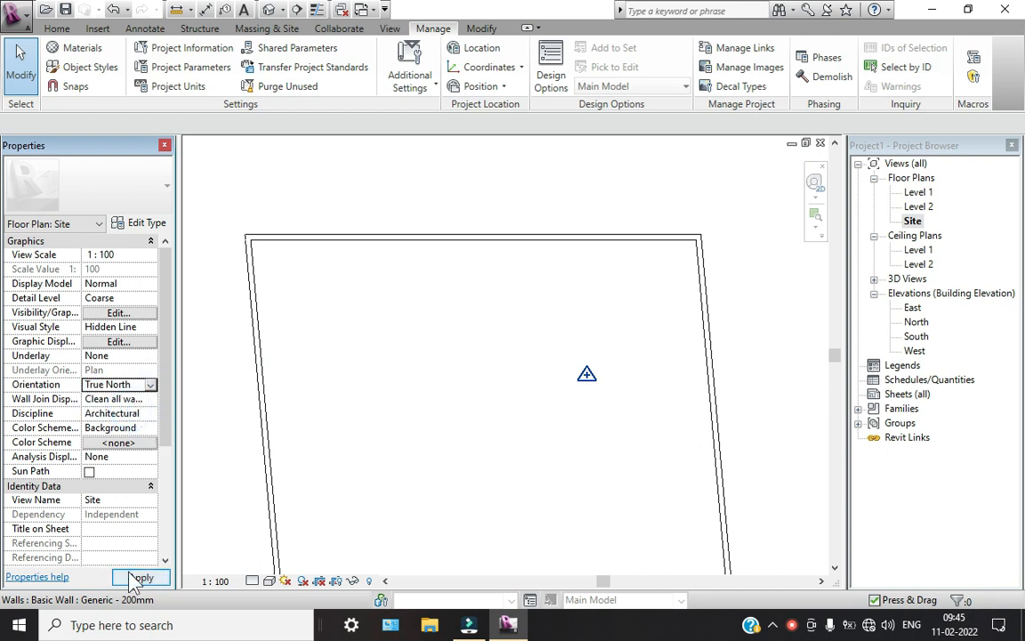
{"action": "left_click", "coordinate": [136, 577]}
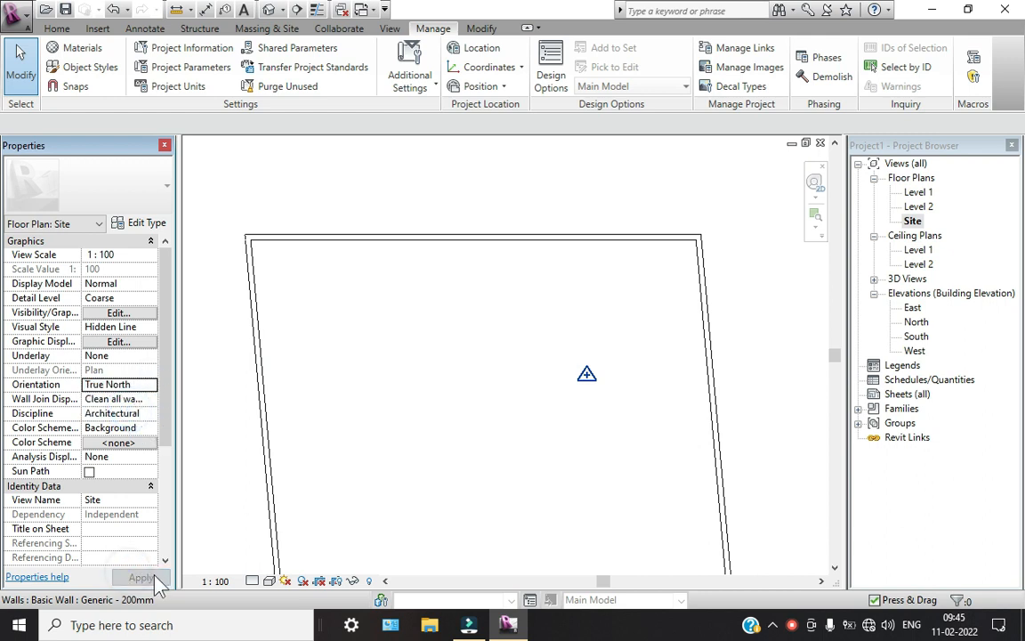
Rotate true north by about 3° 20', from the lower end of the north arrow's vertical line to the arrow's centre
{"action": "left_click", "coordinate": [490, 87]}
{"action": "left_click", "coordinate": [502, 144]}
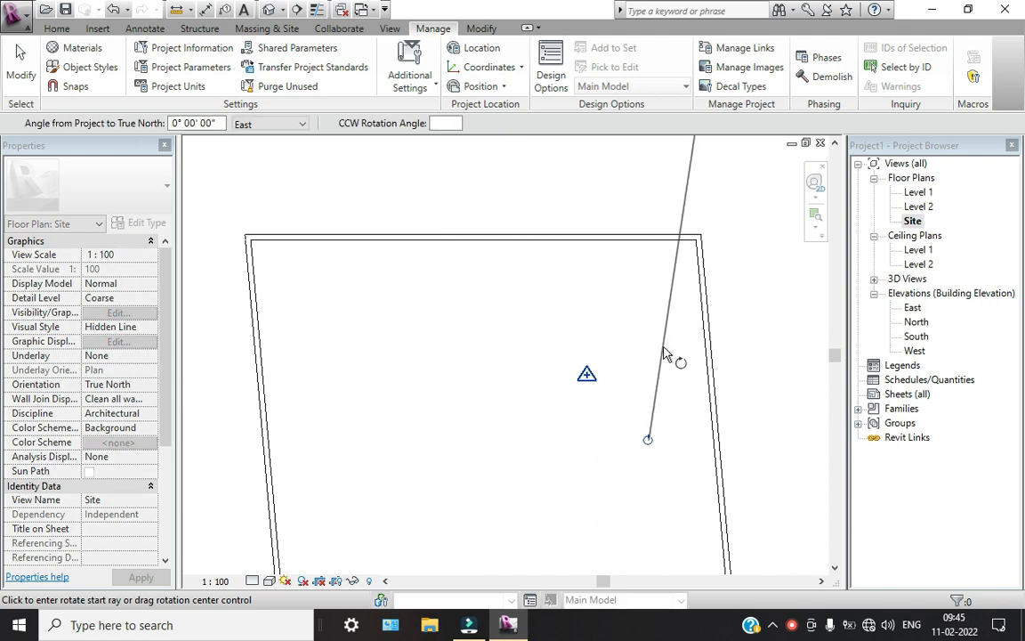
{"action": "scroll", "coordinate": [647, 333], "scroll_direction": "down", "scroll_amount": 2}
{"action": "middle_click_drag", "start_coordinate": [647, 357], "coordinate": [450, 351]}
{"action": "scroll", "coordinate": [594, 451], "scroll_direction": "up", "scroll_amount": 2}
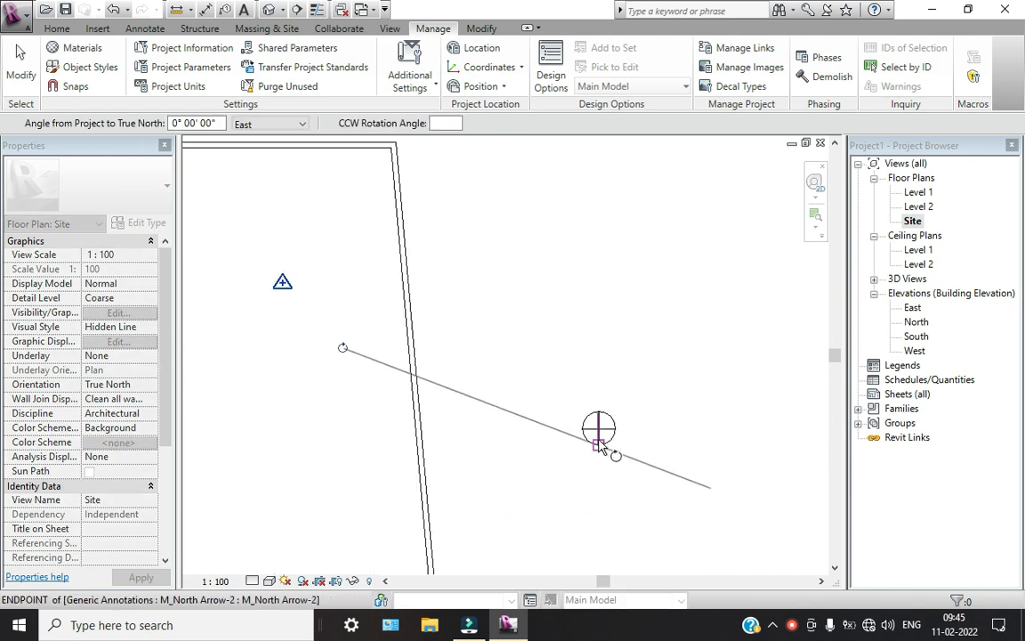
{"action": "scroll", "coordinate": [599, 436], "scroll_direction": "up", "scroll_amount": 3}
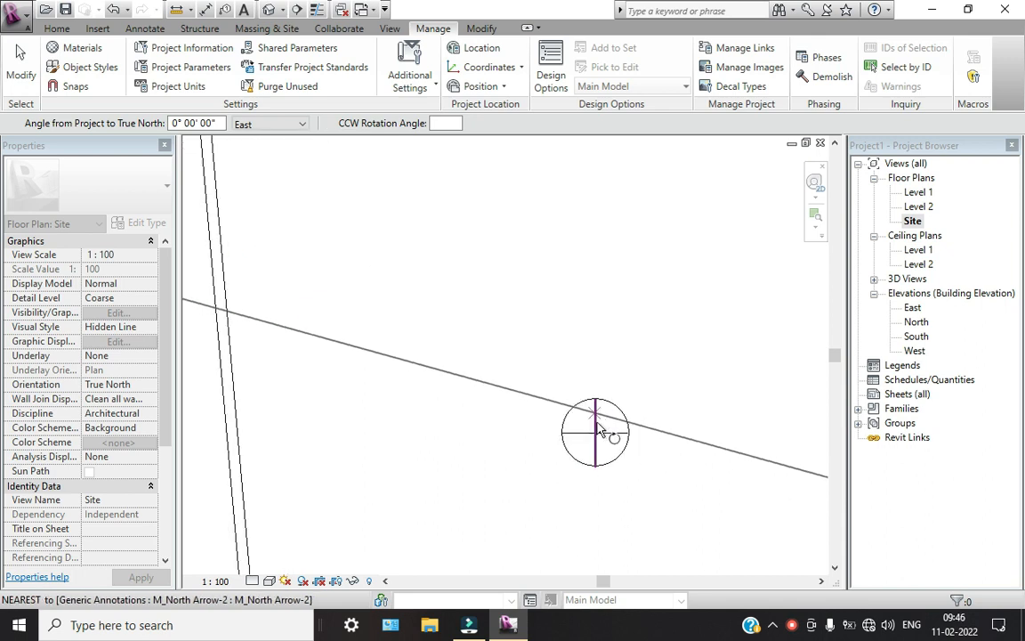
{"action": "scroll", "coordinate": [597, 430], "scroll_direction": "up", "scroll_amount": 2}
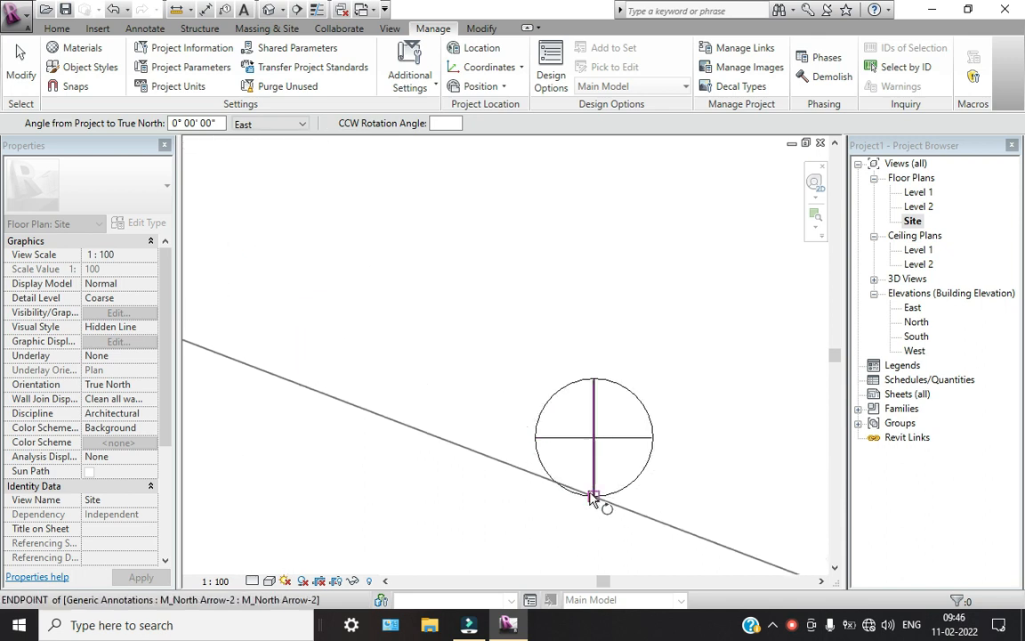
{"action": "left_click", "coordinate": [592, 495]}
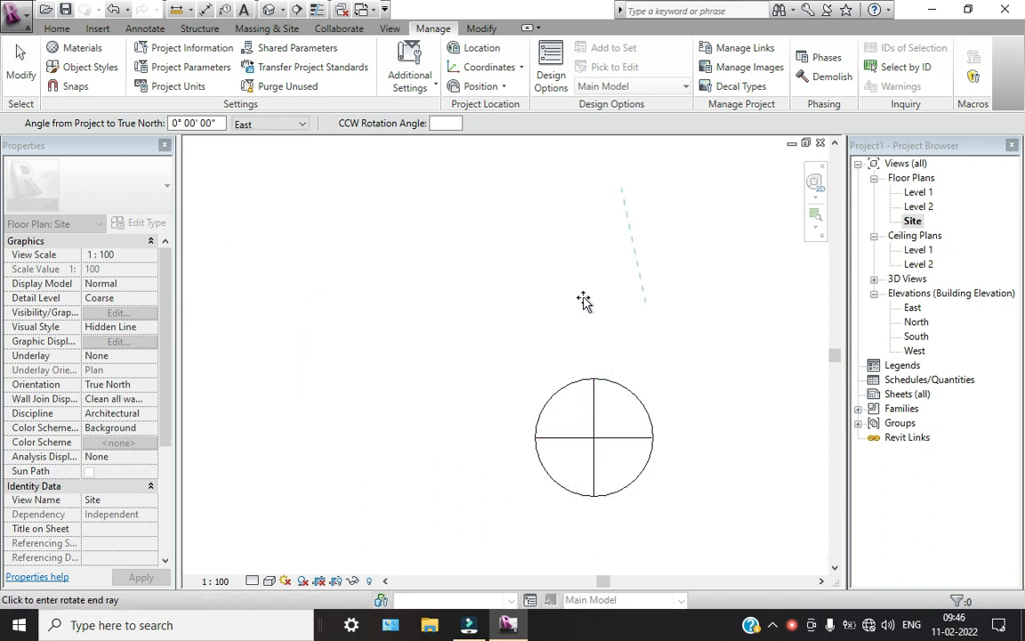
{"action": "left_click", "coordinate": [596, 442]}
{"action": "scroll", "coordinate": [601, 327], "scroll_direction": "down", "scroll_amount": 2}
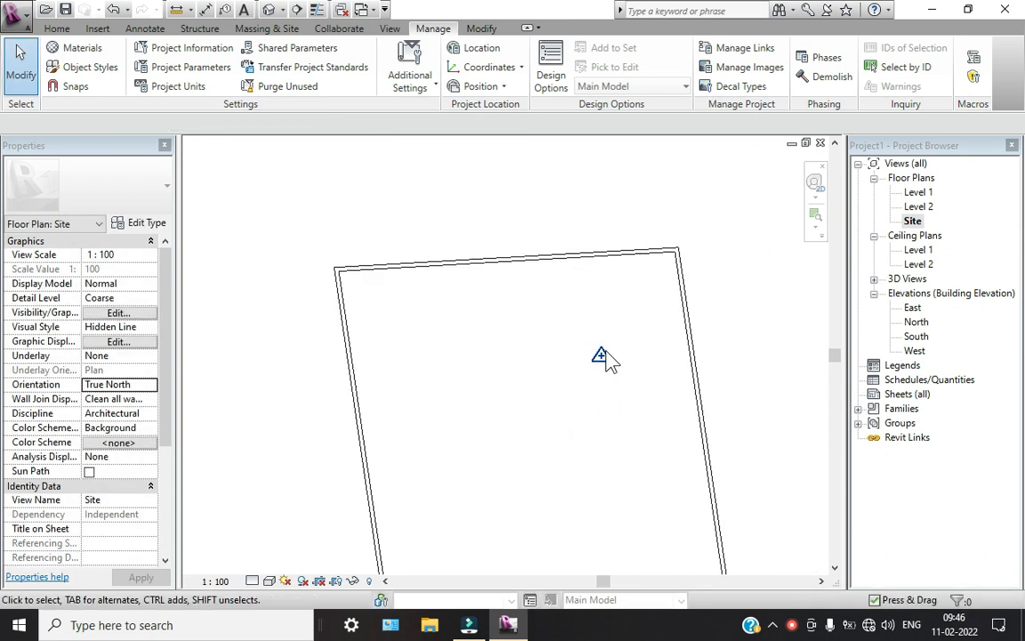
Rotate true north again, using the north arrow for the start ray and a freehand end ray well counter-clockwise of it
{"action": "scroll", "coordinate": [605, 360], "scroll_direction": "down", "scroll_amount": 4}
{"action": "middle_click_drag", "start_coordinate": [613, 361], "coordinate": [561, 392]}
{"action": "scroll", "coordinate": [560, 396], "scroll_direction": "up", "scroll_amount": 3}
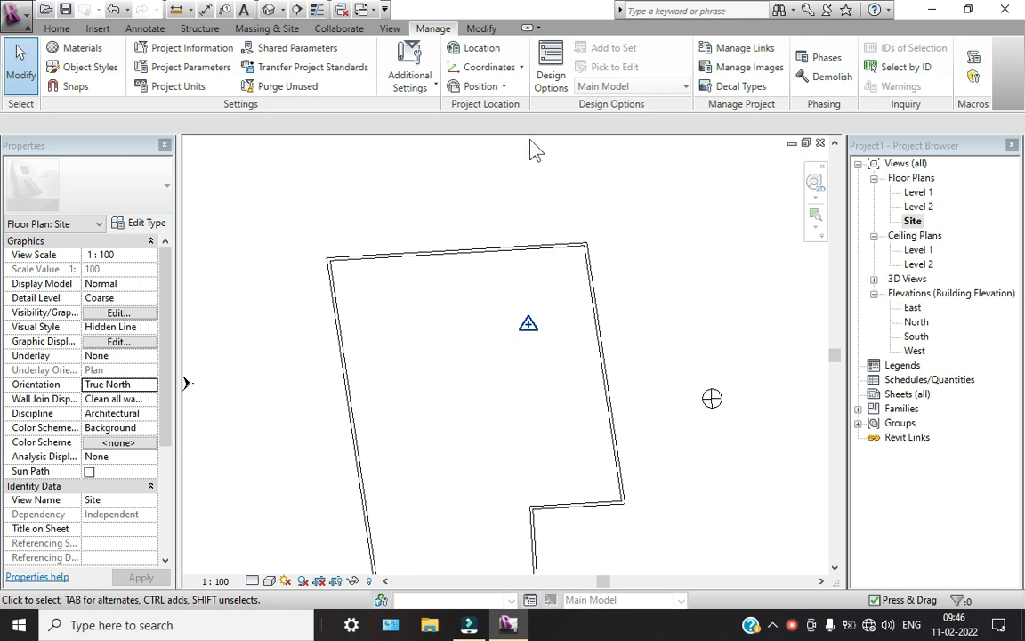
{"action": "left_click", "coordinate": [483, 86]}
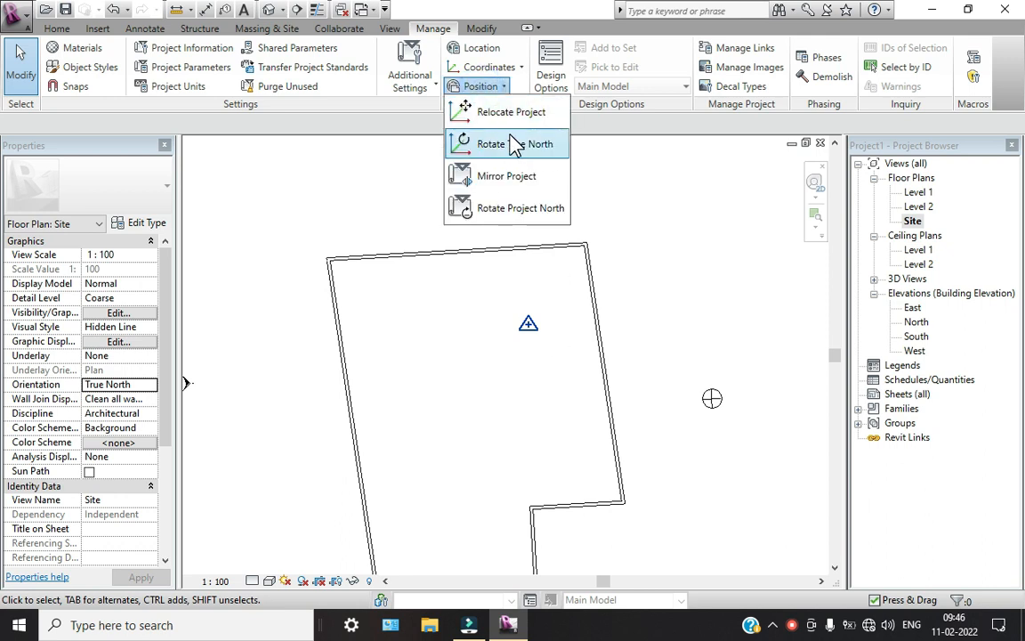
{"action": "left_click", "coordinate": [512, 144]}
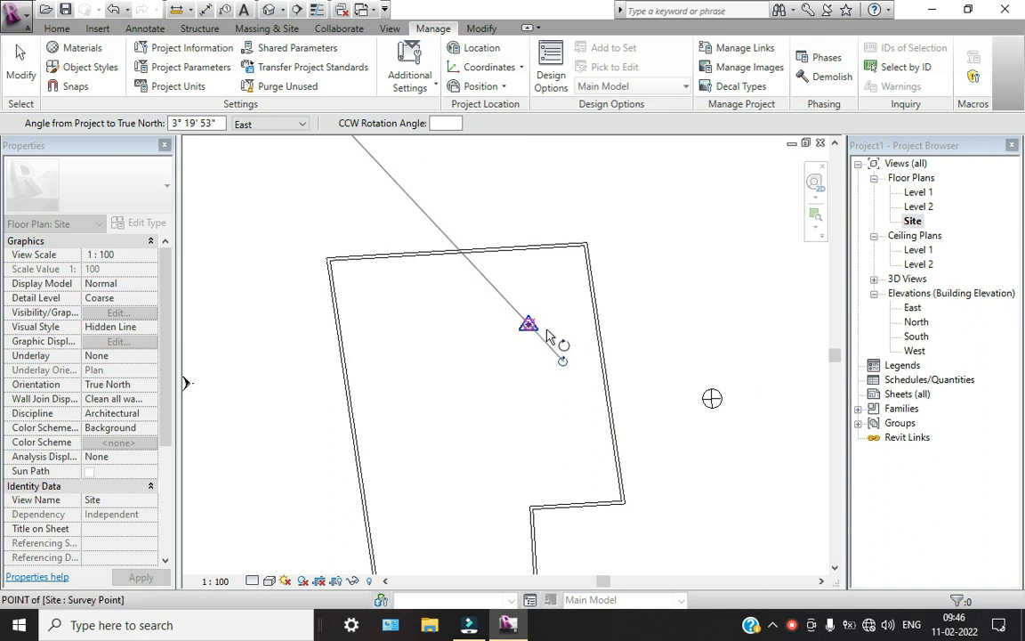
{"action": "left_click", "coordinate": [711, 399]}
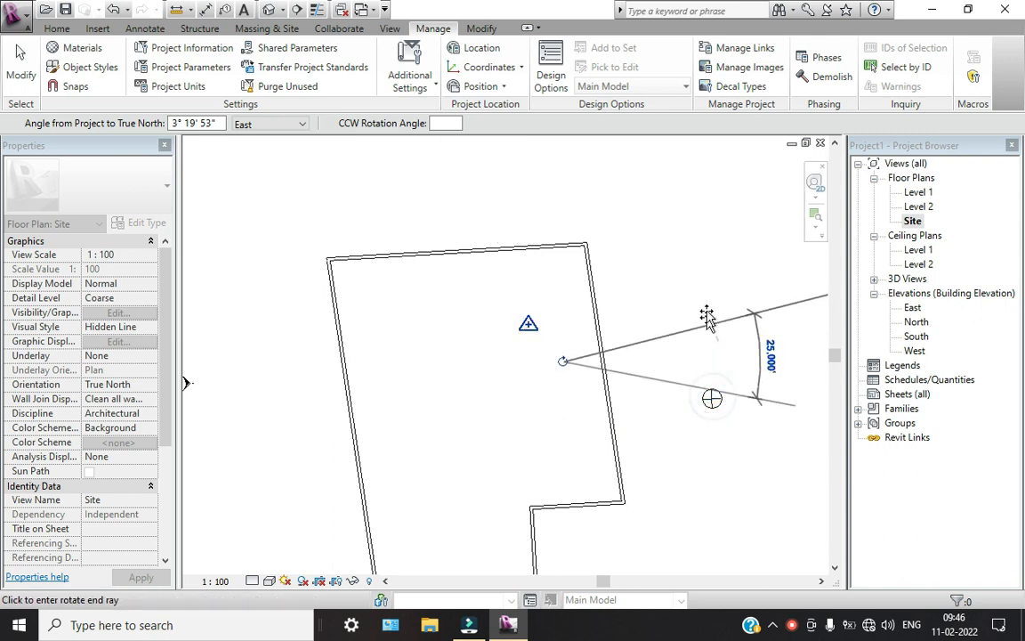
{"action": "left_click", "coordinate": [688, 267]}
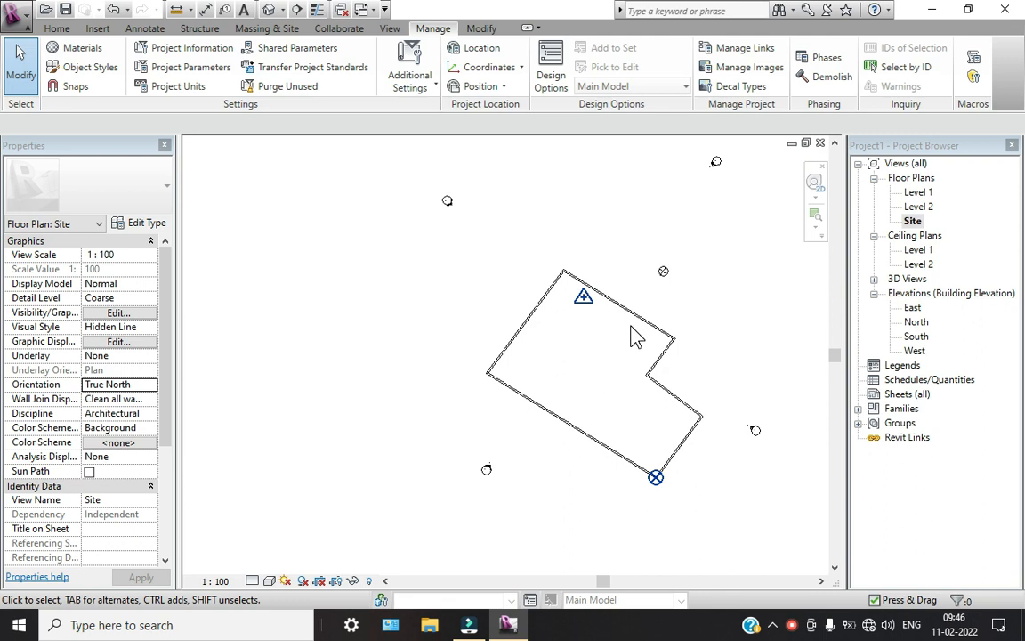
Inspect the rotated walls and north arrow in the Site plan and open the Level 1 floor plan
{"action": "scroll", "coordinate": [631, 325], "scroll_direction": "up", "scroll_amount": 2}
{"action": "middle_click_drag", "start_coordinate": [610, 273], "coordinate": [594, 291]}
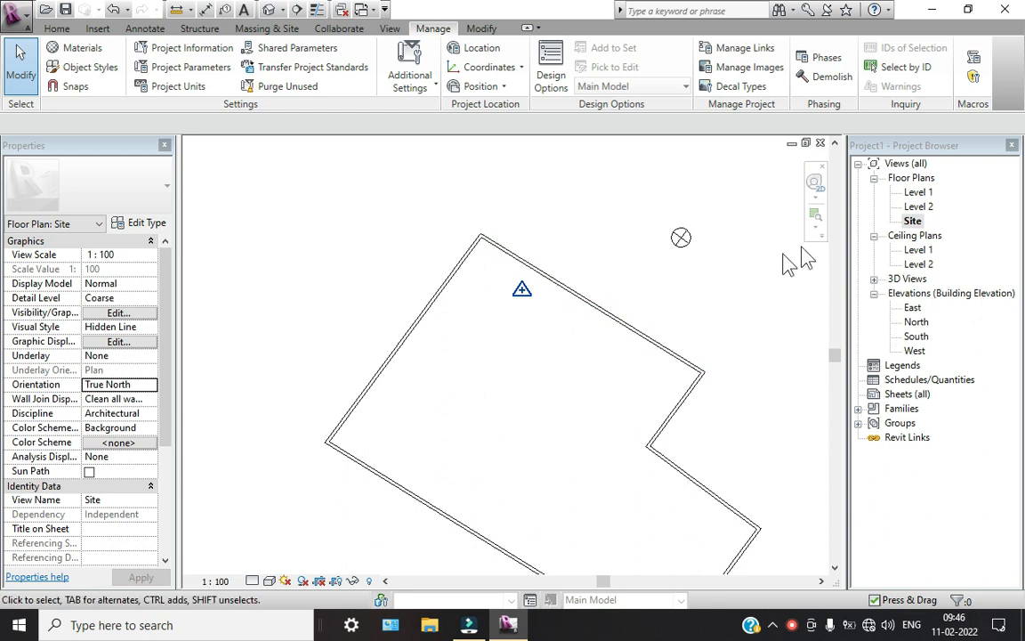
{"action": "double_click", "coordinate": [919, 193]}
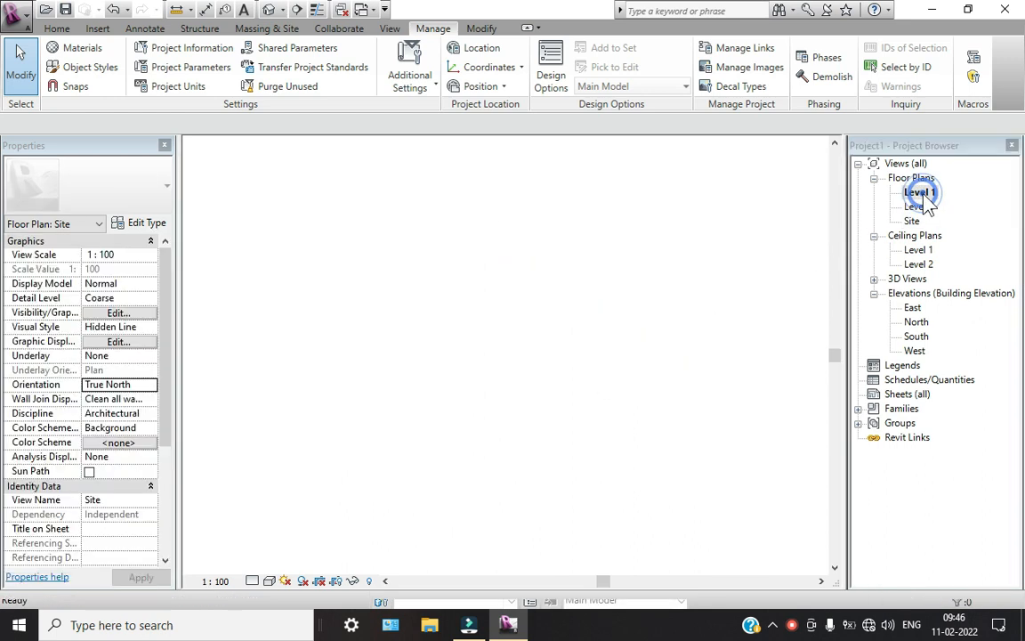
Set the Level 1 floor plan's orientation to True North
{"action": "scroll", "coordinate": [424, 485], "scroll_direction": "up", "scroll_amount": 2}
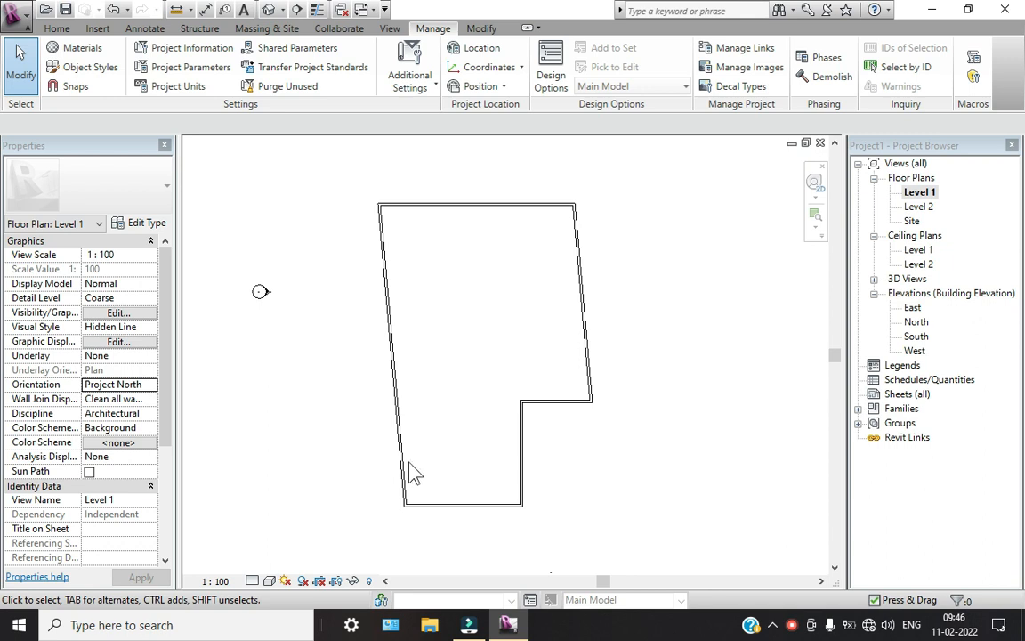
{"action": "left_click", "coordinate": [143, 384]}
{"action": "left_click", "coordinate": [114, 413]}
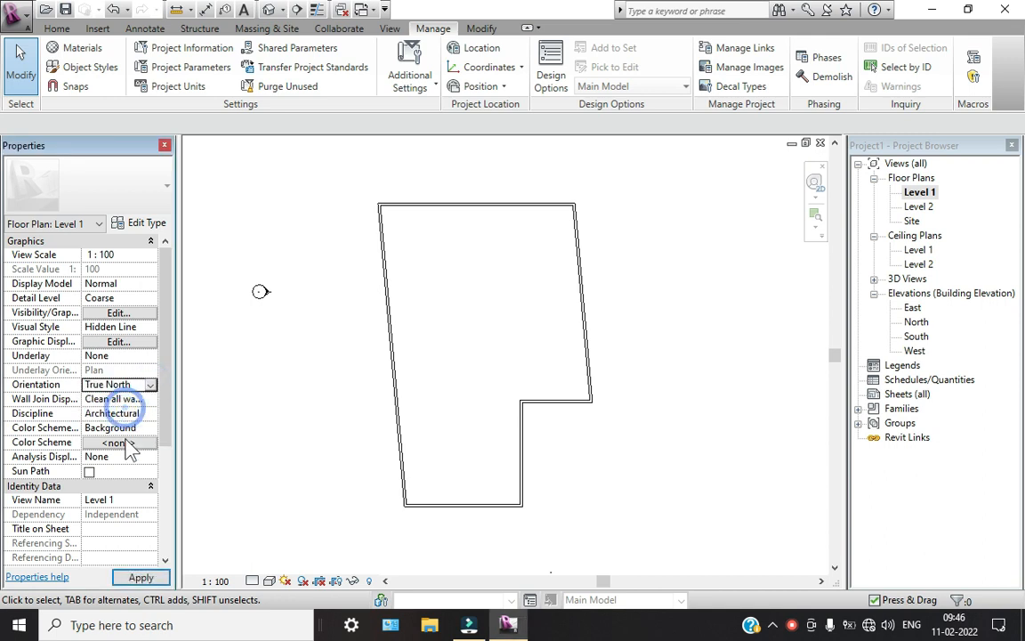
{"action": "left_click", "coordinate": [140, 578]}
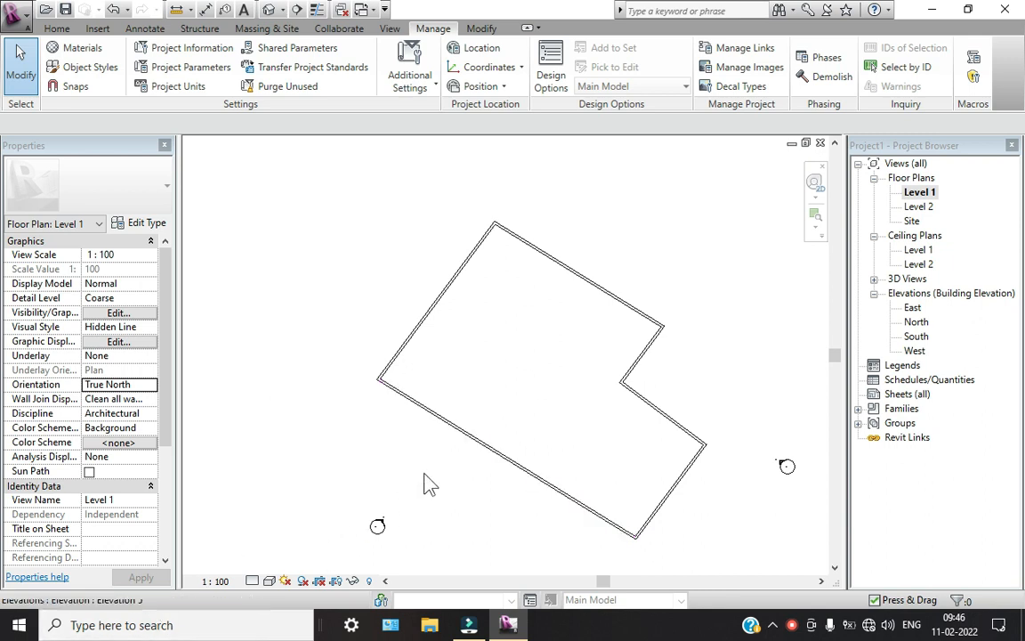
{"action": "scroll", "coordinate": [634, 424], "scroll_direction": "down", "scroll_amount": 1}
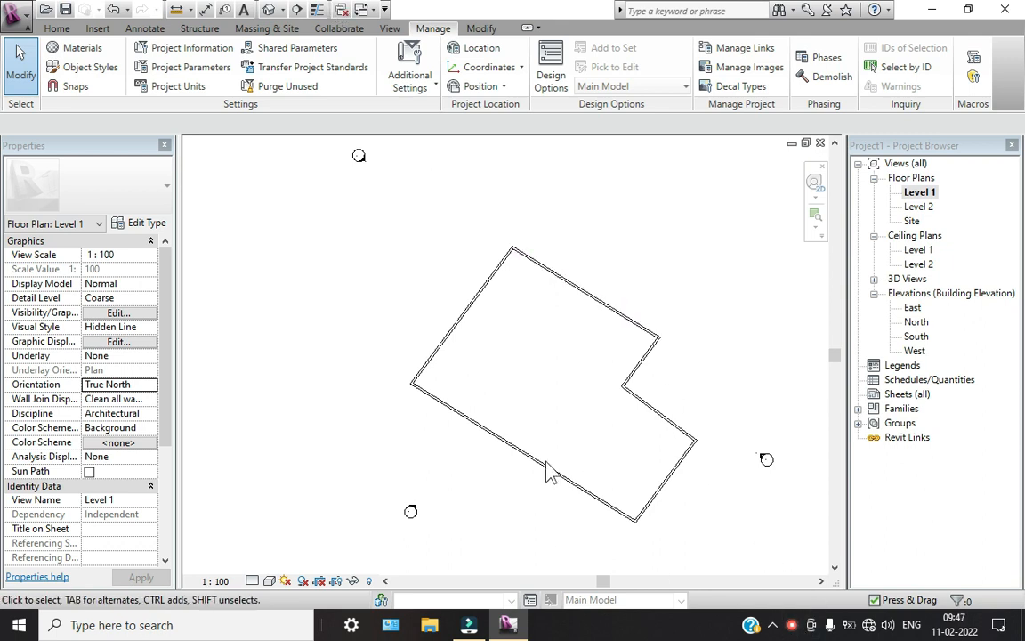
{"action": "scroll", "coordinate": [534, 458], "scroll_direction": "down", "scroll_amount": 2}
{"action": "scroll", "coordinate": [527, 450], "scroll_direction": "up", "scroll_amount": 2}
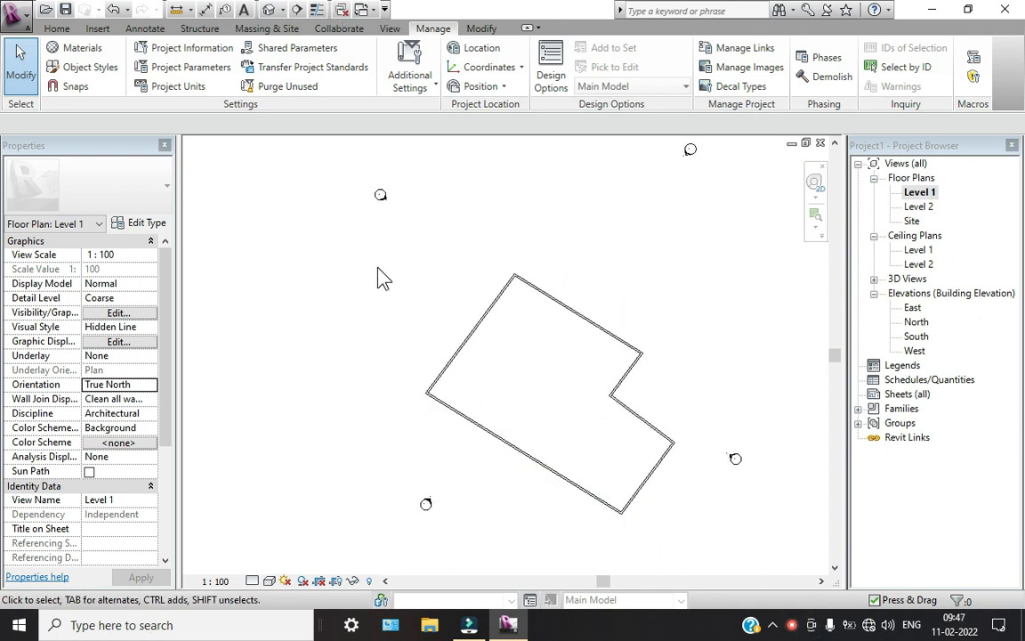
Check the walls in the default 3D view, then return to the Level 1 floor plan
{"action": "left_click", "coordinate": [269, 10]}
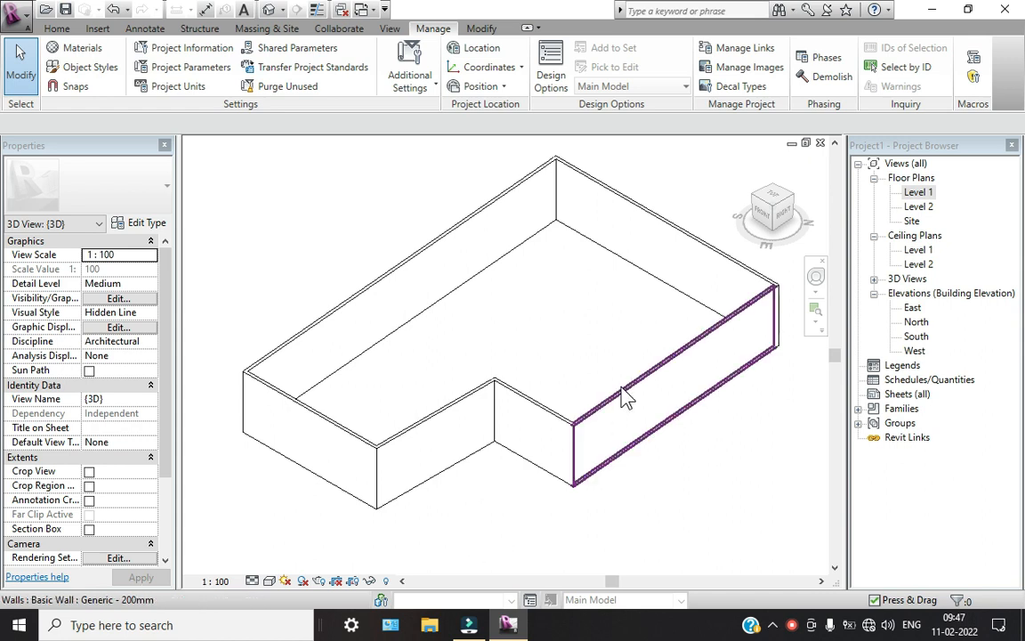
{"action": "double_click", "coordinate": [919, 194]}
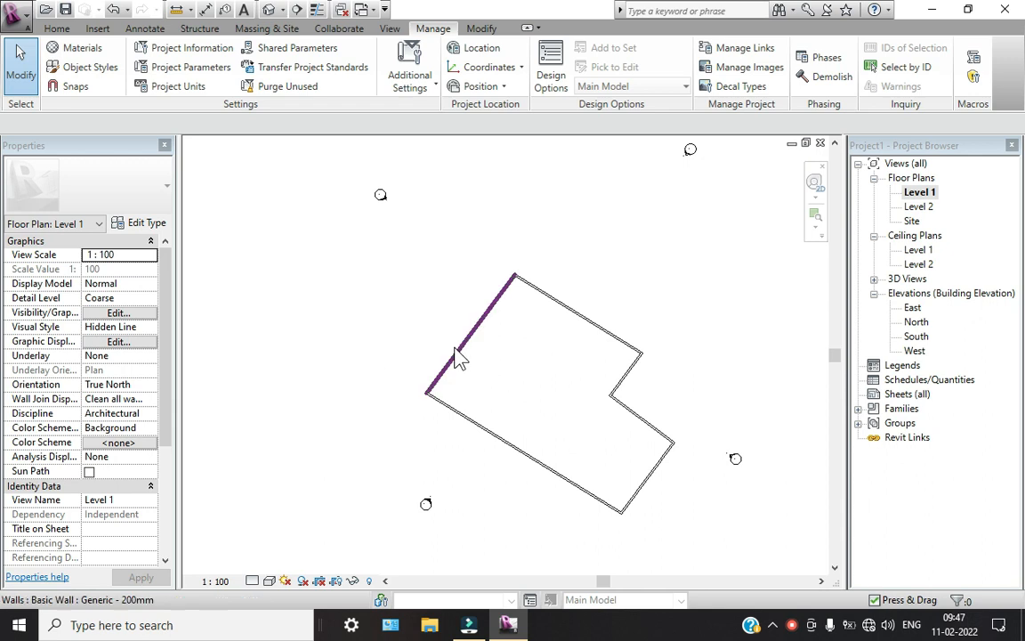
{"action": "scroll", "coordinate": [455, 347], "scroll_direction": "up", "scroll_amount": 2}
{"action": "middle_click_drag", "start_coordinate": [537, 439], "coordinate": [456, 373]}
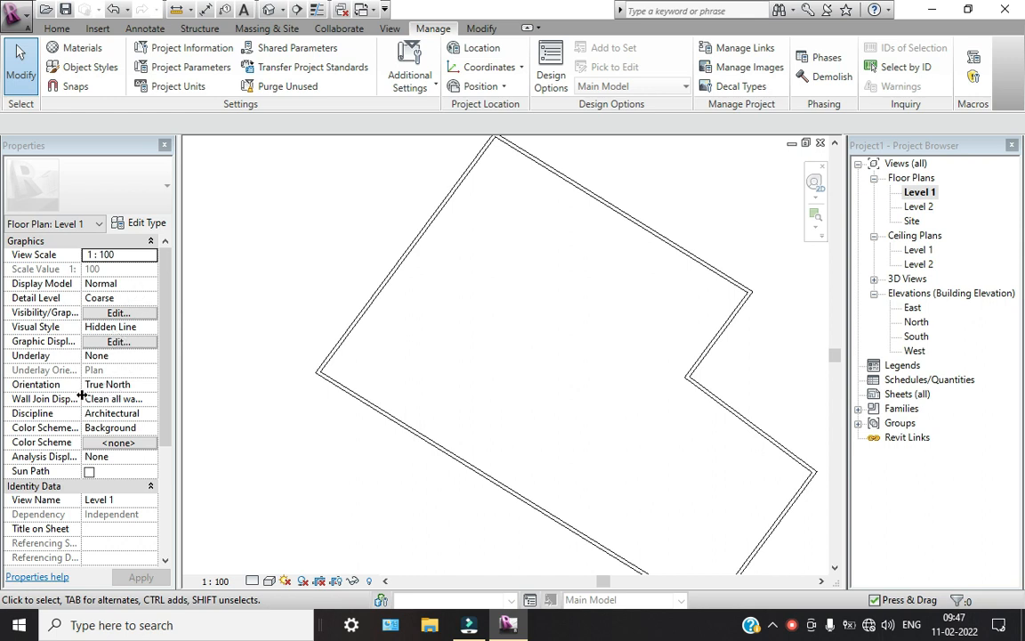
Enable view cropping and make the crop region visible in the Level 1 plan
{"action": "scroll", "coordinate": [75, 394], "scroll_direction": "down", "scroll_amount": 5}
{"action": "scroll", "coordinate": [75, 398], "scroll_direction": "down", "scroll_amount": 2}
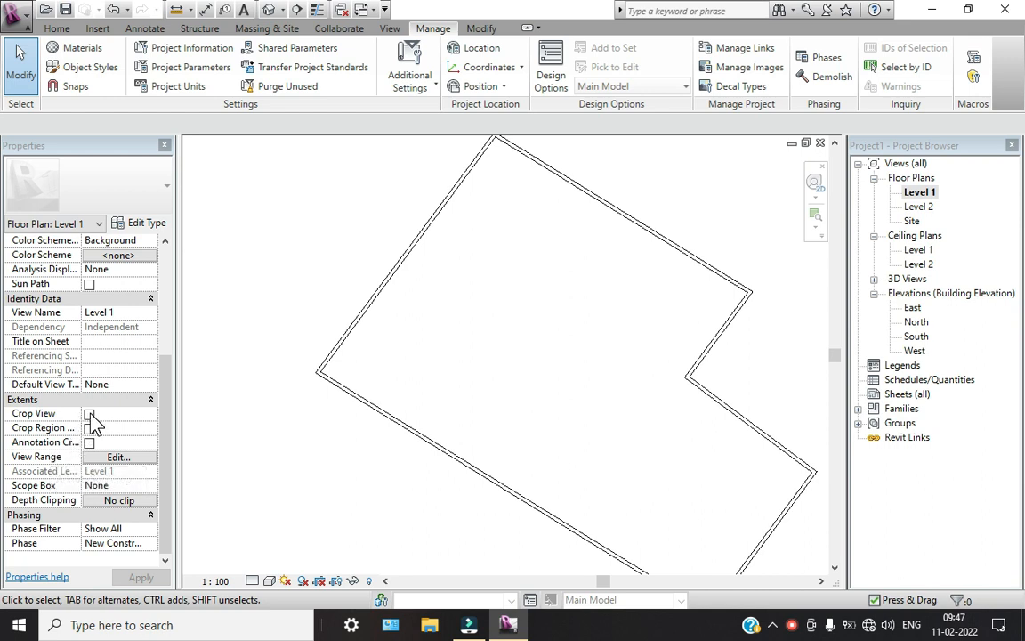
{"action": "left_click", "coordinate": [89, 414]}
{"action": "left_click", "coordinate": [89, 428]}
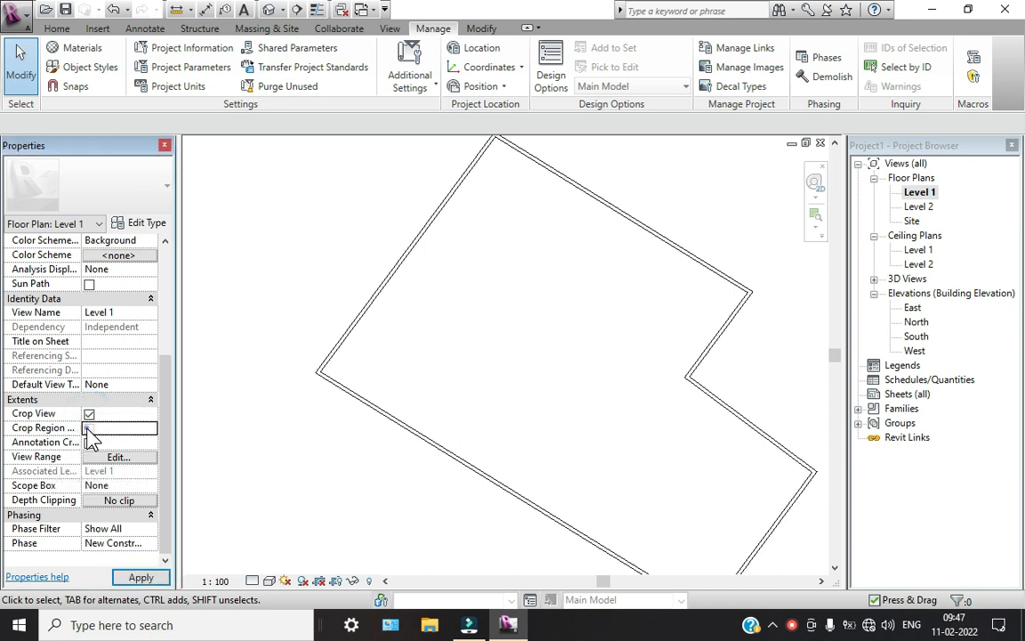
{"action": "scroll", "coordinate": [334, 474], "scroll_direction": "down", "scroll_amount": 5}
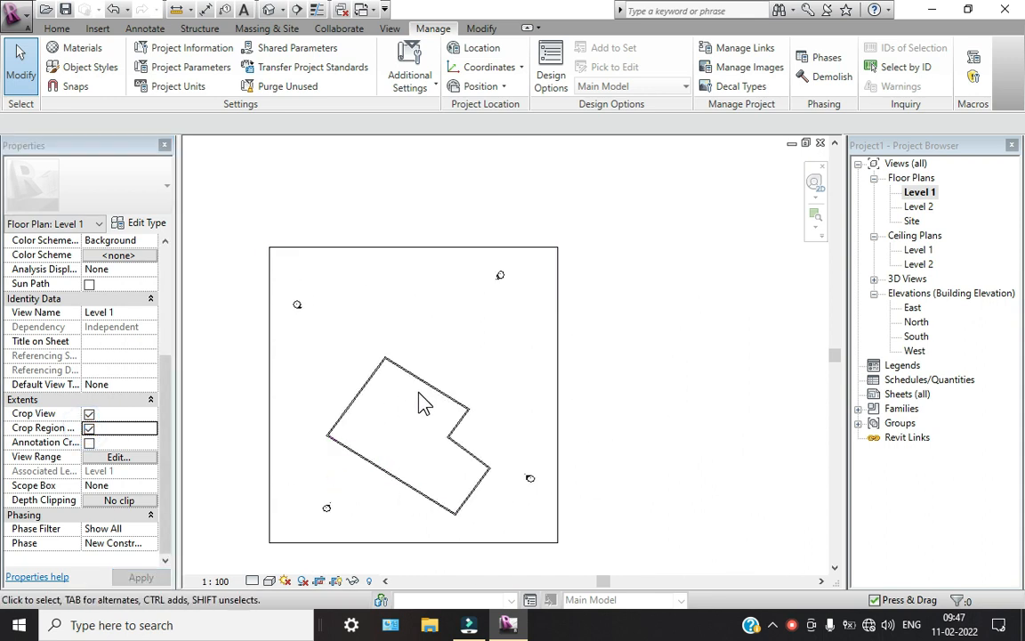
Resize the Level 1 crop region by moving its left edge inward and extending its right edge outward
{"action": "left_click", "coordinate": [557, 357]}
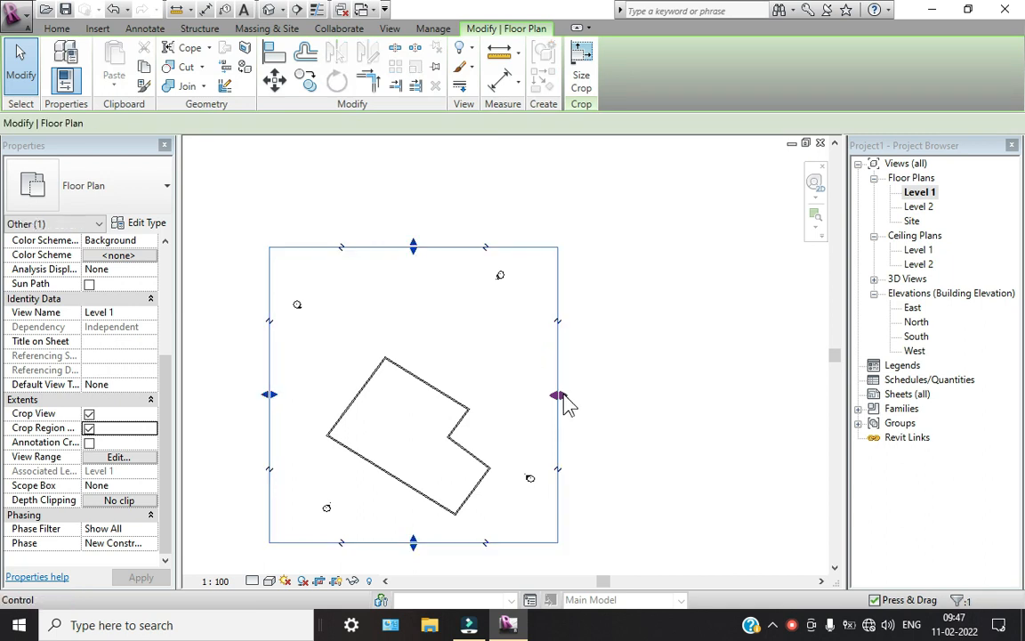
{"action": "left_click_drag", "start_coordinate": [559, 395], "coordinate": [510, 394]}
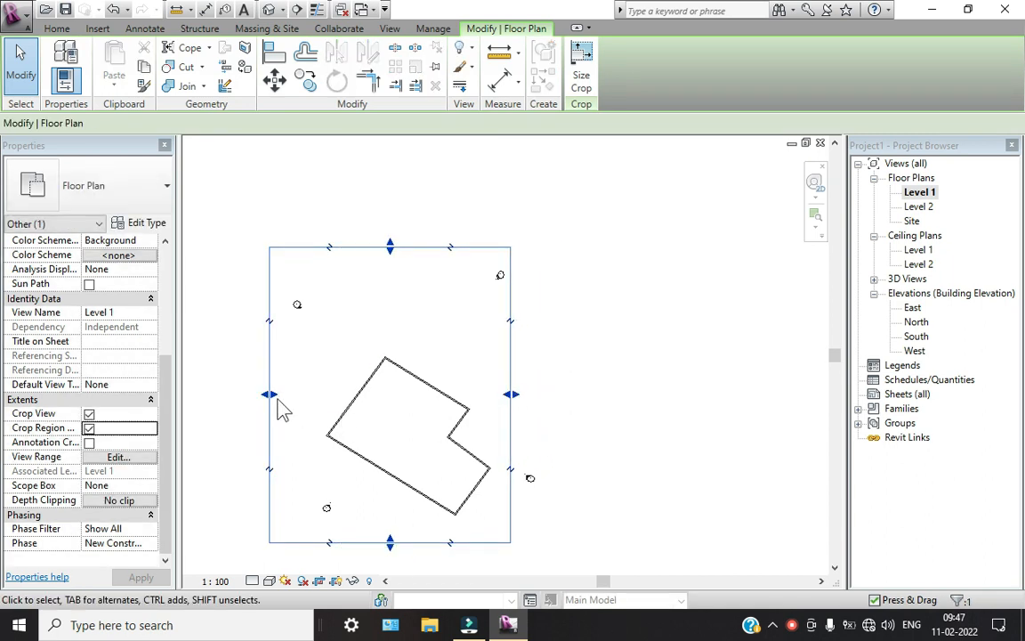
{"action": "left_click_drag", "start_coordinate": [259, 392], "coordinate": [297, 405]}
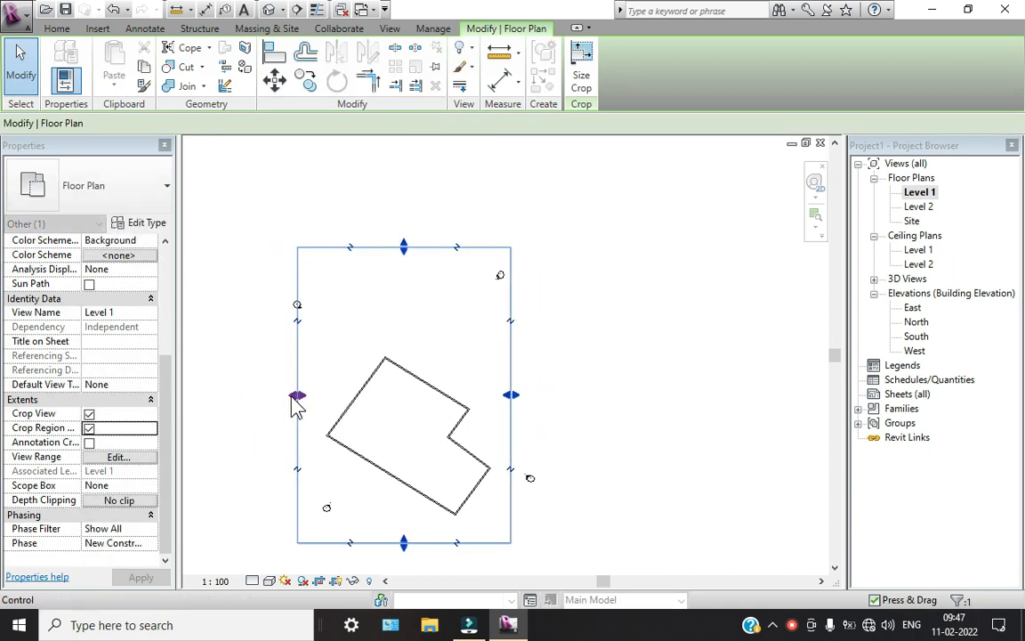
{"action": "left_click_drag", "start_coordinate": [512, 395], "coordinate": [595, 414]}
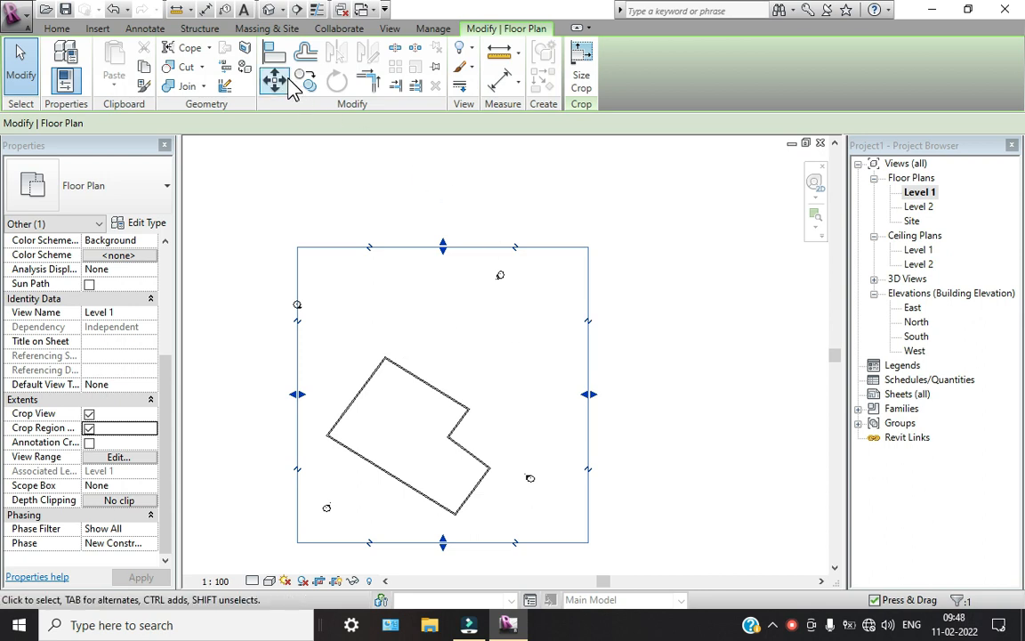
{"action": "left_click", "coordinate": [435, 176]}
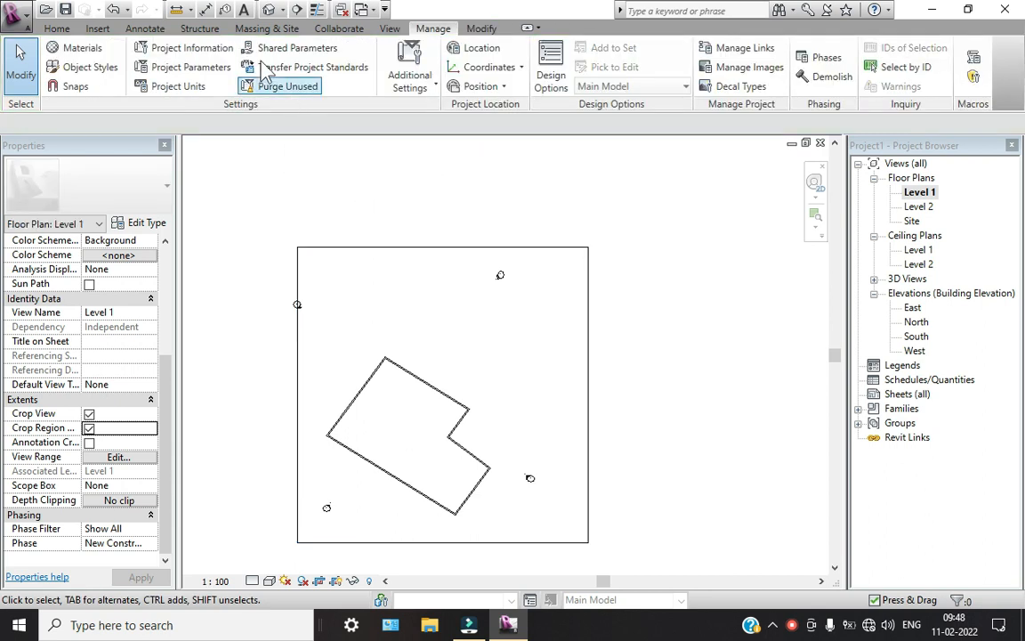
{"action": "left_click", "coordinate": [56, 28]}
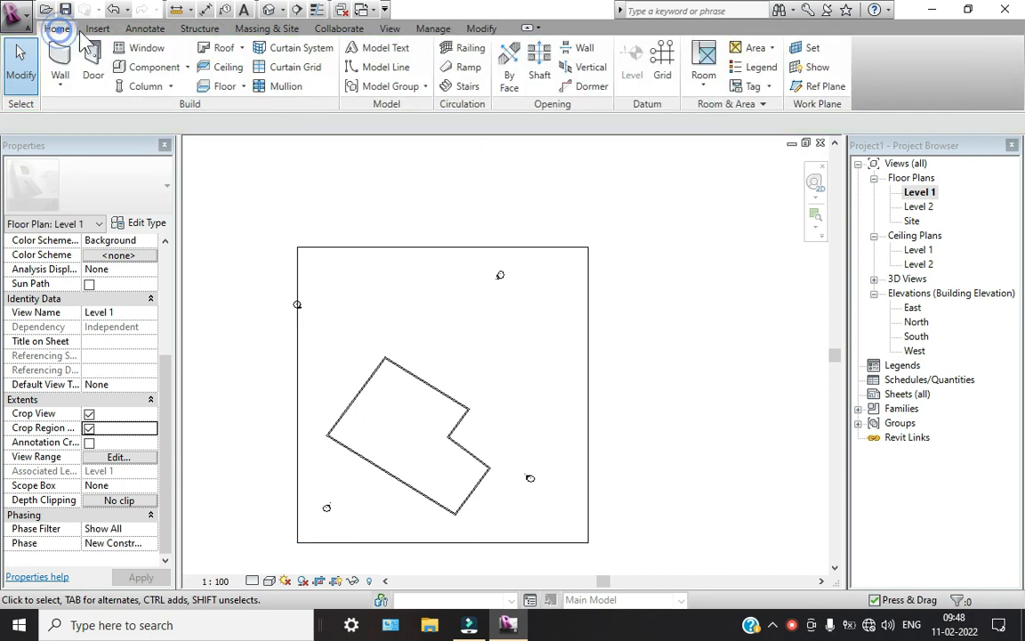
{"action": "left_click", "coordinate": [482, 28]}
{"action": "left_click", "coordinate": [336, 80]}
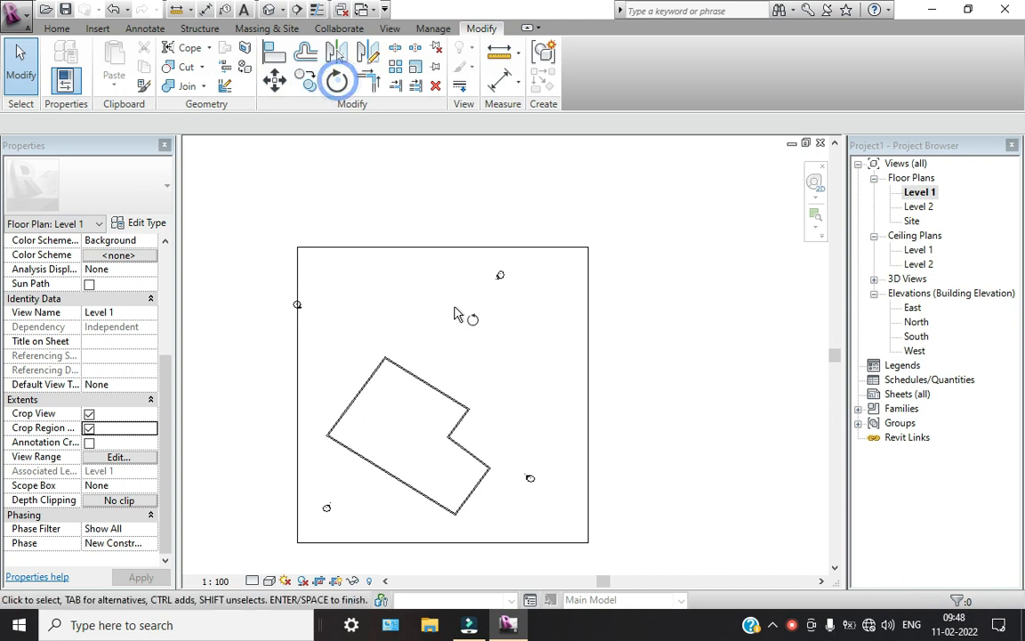
{"action": "left_click", "coordinate": [448, 356]}
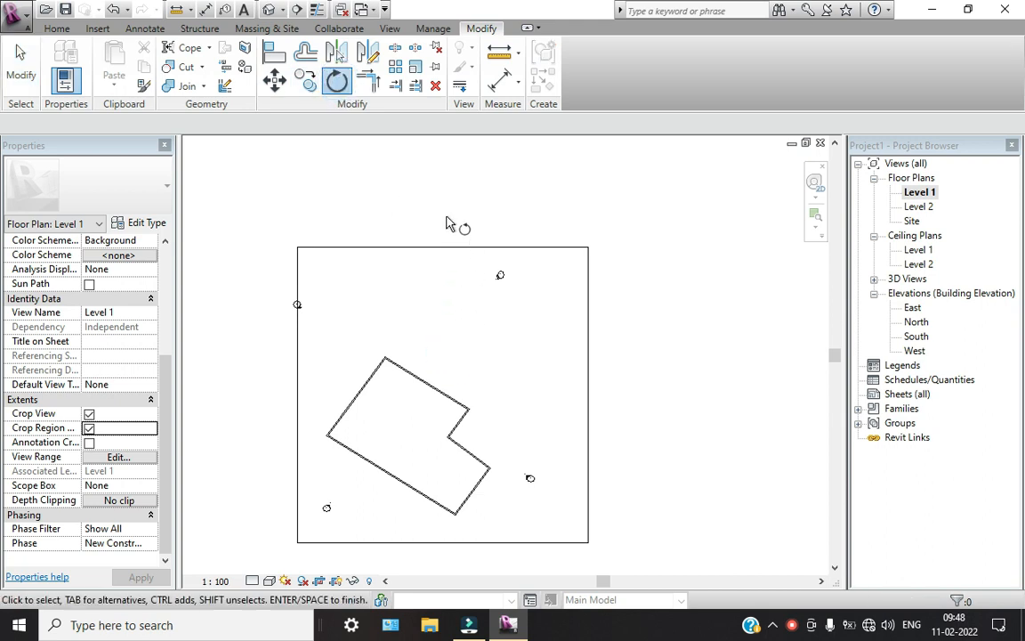
{"action": "left_click", "coordinate": [447, 219]}
{"action": "key", "text": "Escape"}
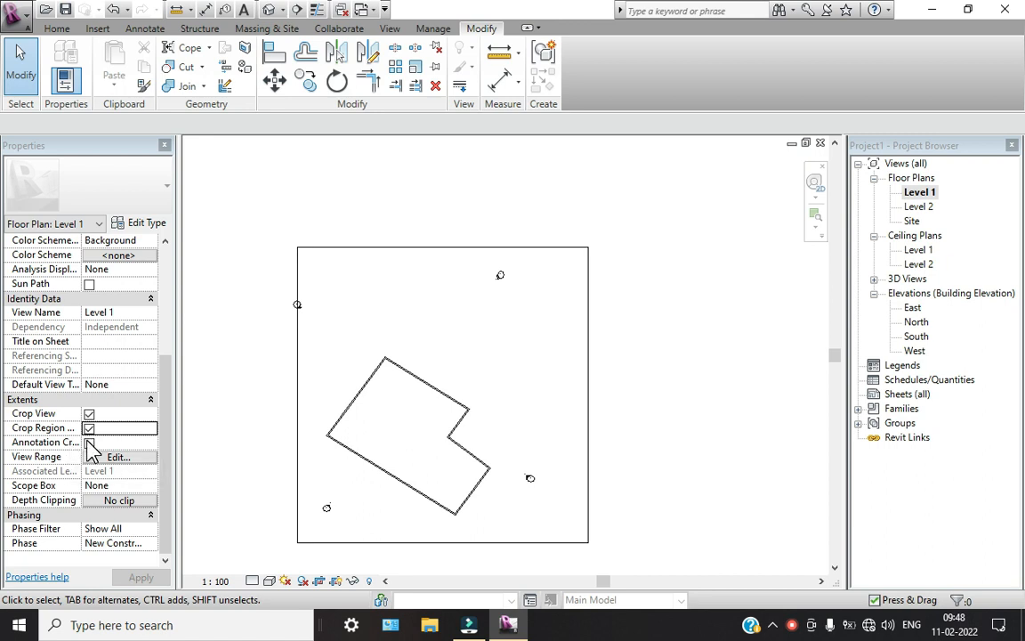
{"action": "left_click", "coordinate": [469, 246]}
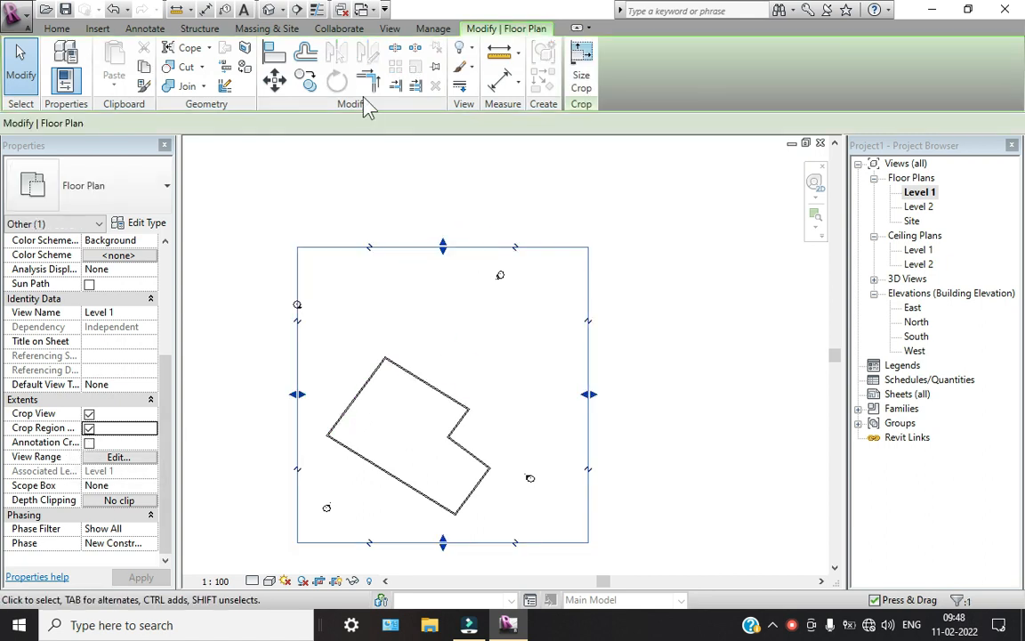
{"action": "left_click", "coordinate": [581, 226]}
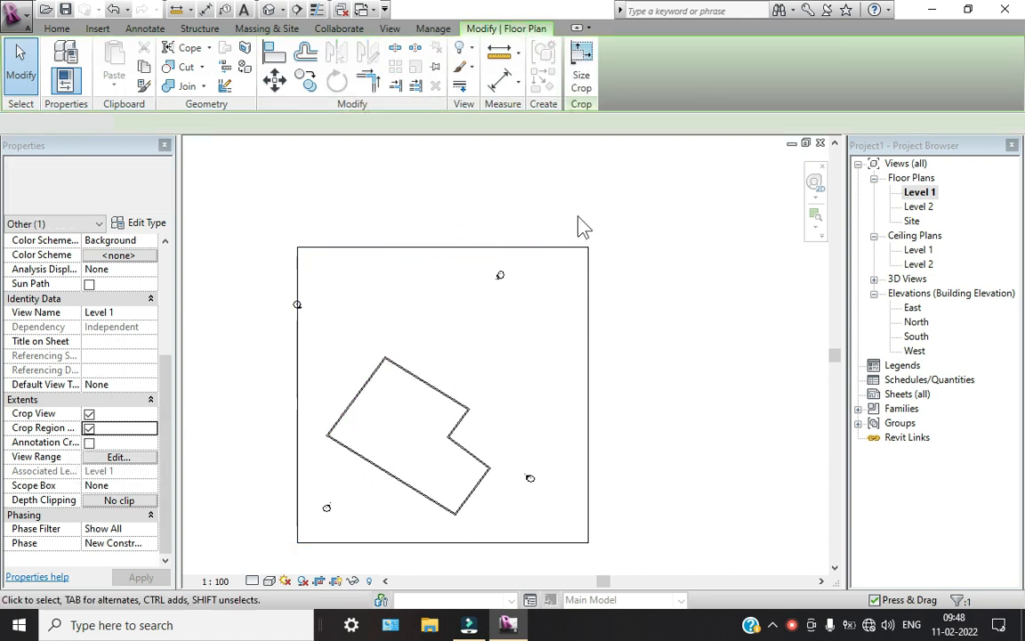
{"action": "left_click", "coordinate": [452, 318]}
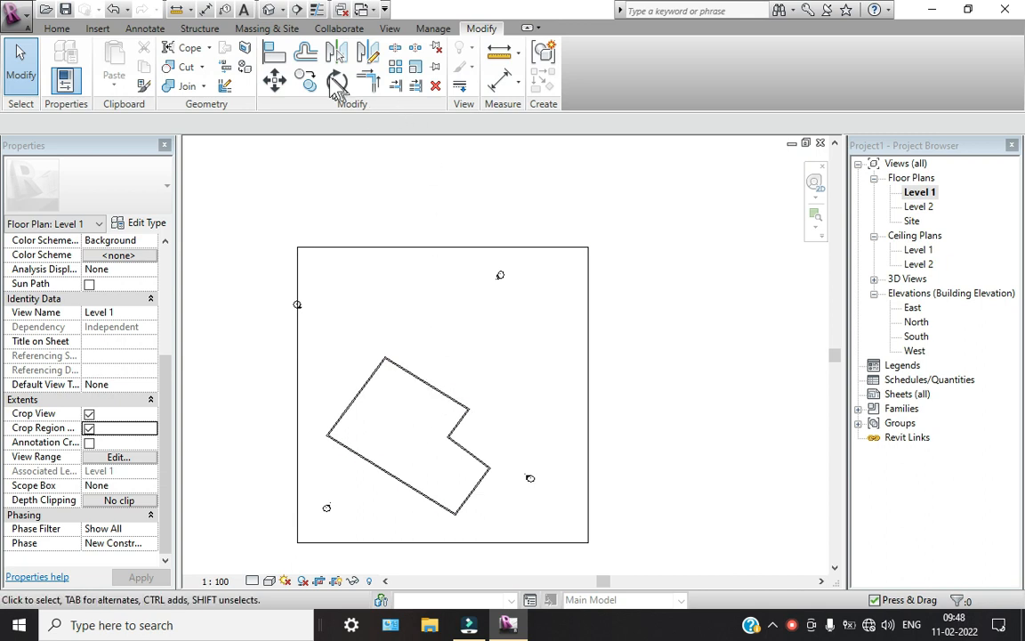
Rotate the walls and the three elevation markers around them clockwise by roughly a quarter turn, starting from a vertical ray
{"action": "left_click", "coordinate": [336, 82]}
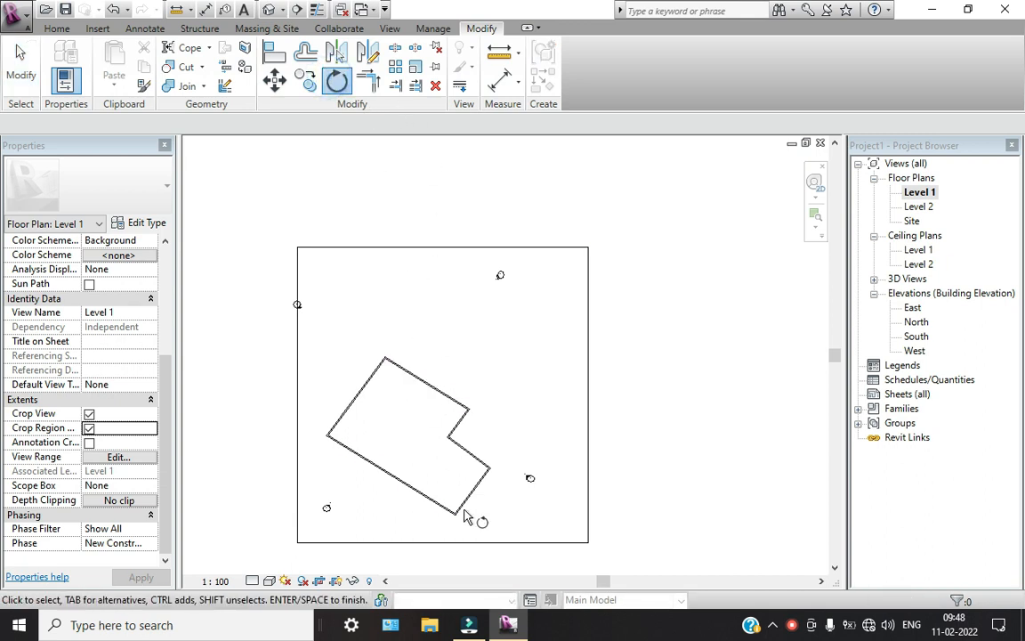
{"action": "left_click_drag", "start_coordinate": [541, 544], "coordinate": [293, 304]}
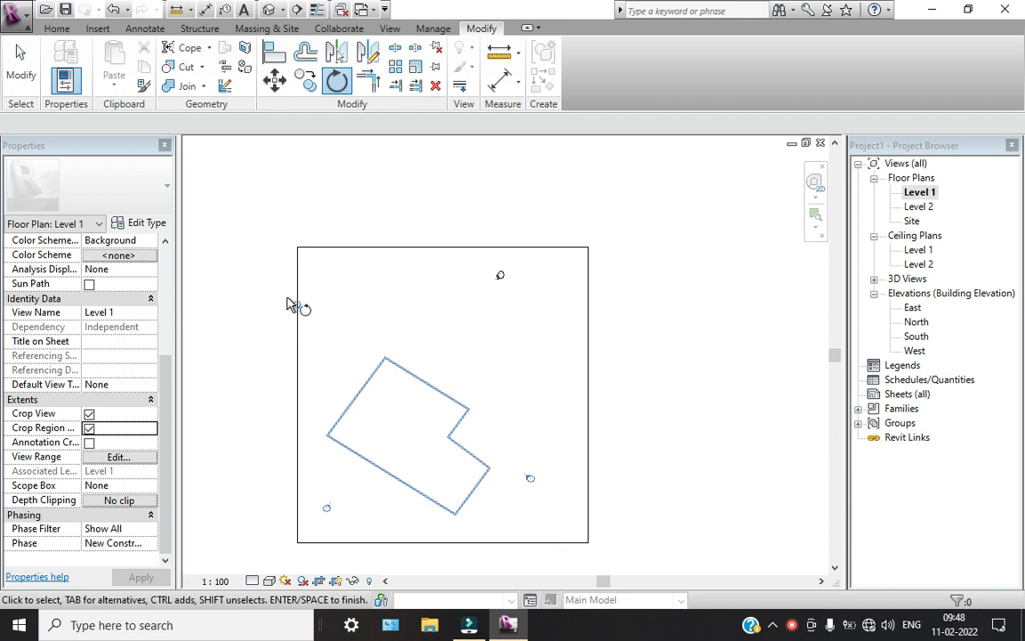
{"action": "right_click", "coordinate": [419, 299]}
{"action": "left_click", "coordinate": [432, 305]}
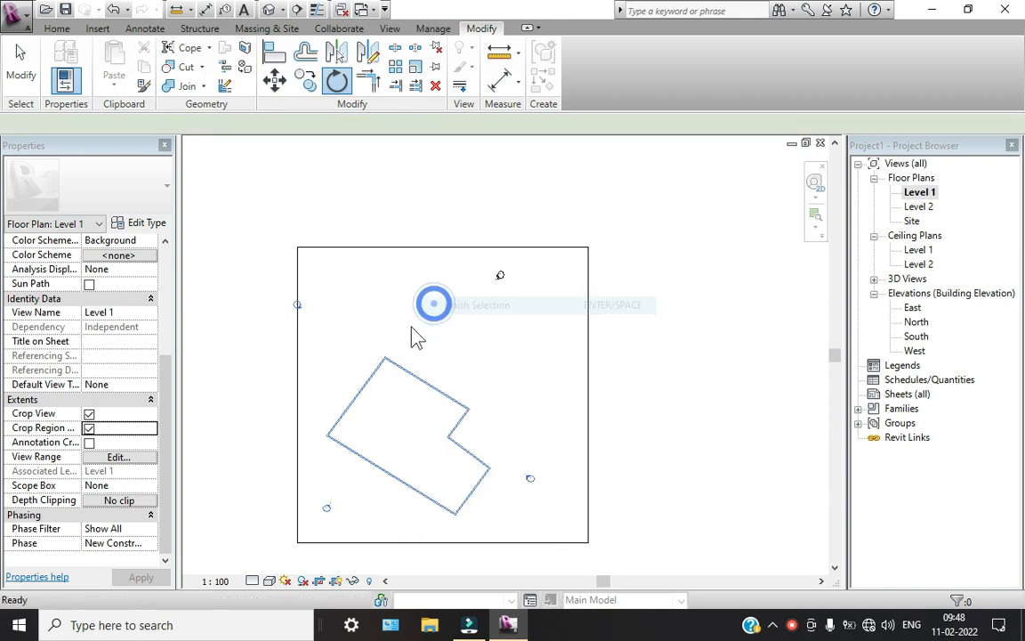
{"action": "left_click", "coordinate": [365, 273]}
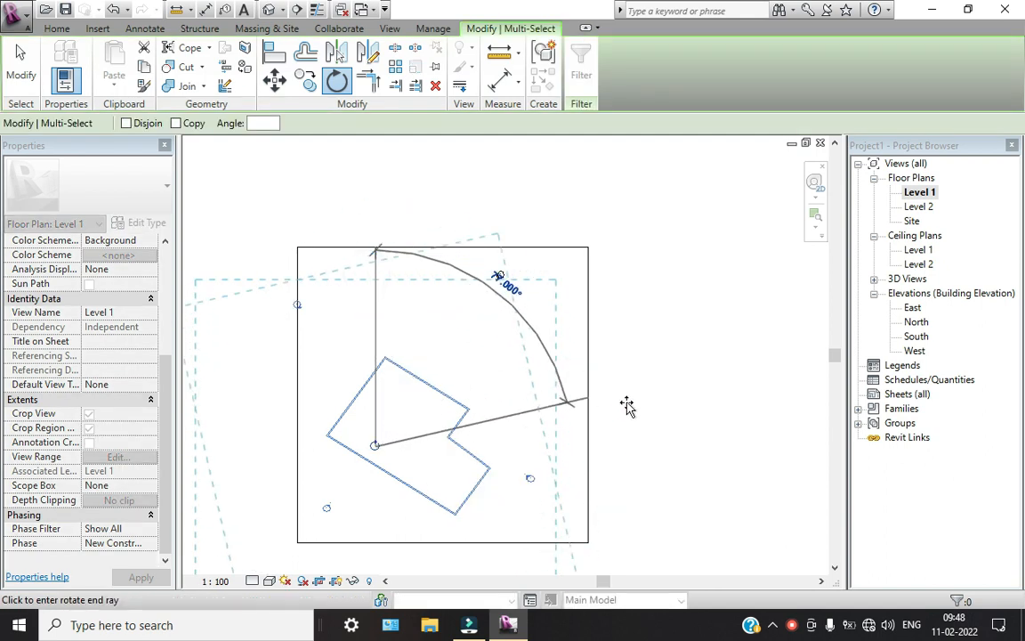
{"action": "left_click", "coordinate": [642, 472]}
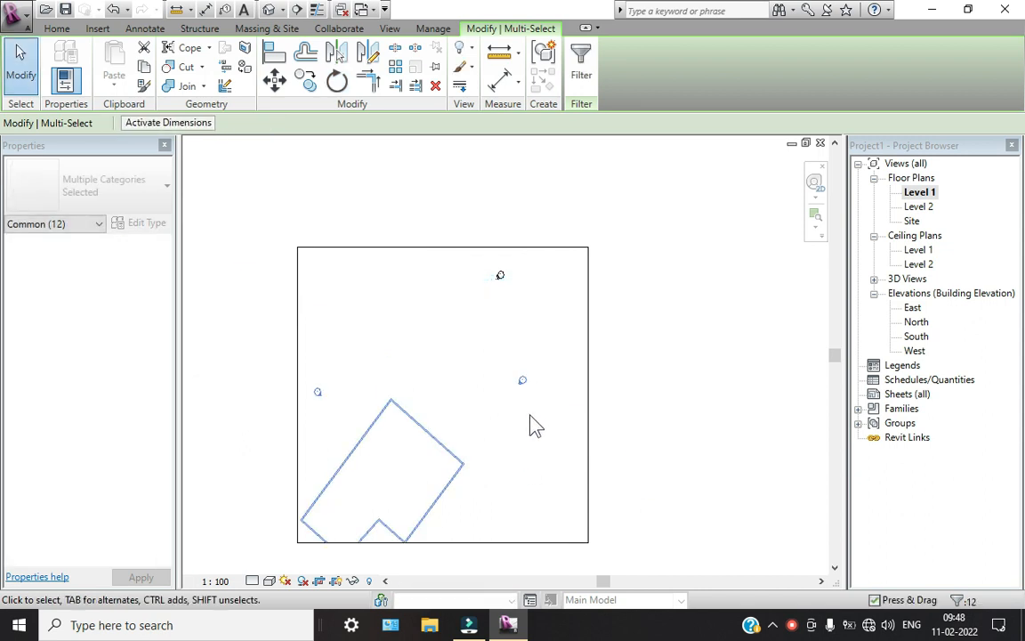
{"action": "left_click", "coordinate": [642, 395]}
Extend the crop region's left and lower edges outward so that it encloses the whole rotated wall outline
{"action": "scroll", "coordinate": [464, 423], "scroll_direction": "down", "scroll_amount": 2}
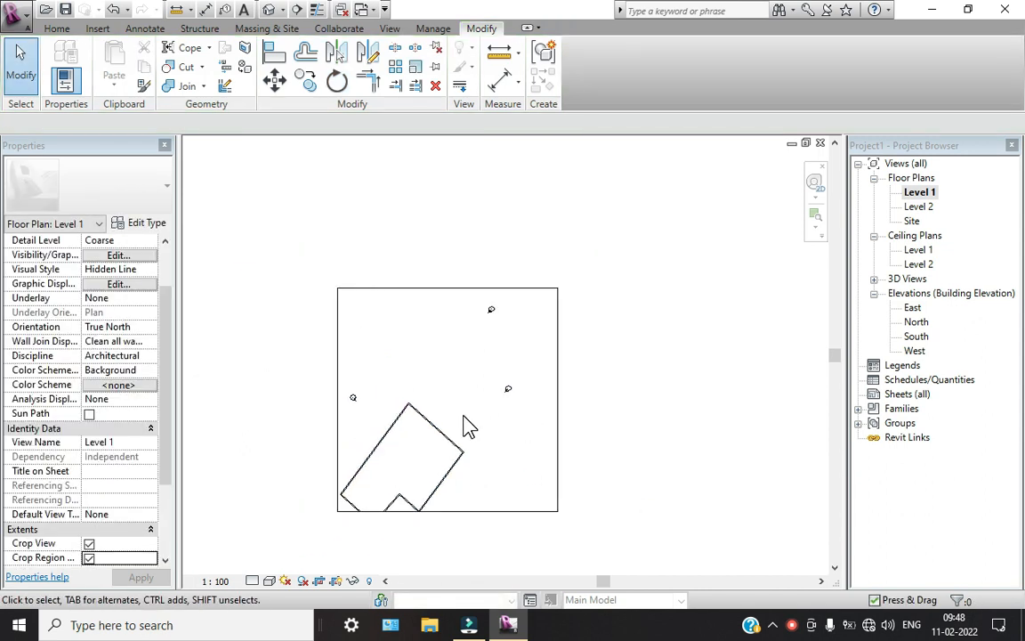
{"action": "left_click", "coordinate": [340, 390]}
{"action": "left_click_drag", "start_coordinate": [336, 412], "coordinate": [247, 399]}
{"action": "left_click_drag", "start_coordinate": [405, 525], "coordinate": [418, 545]}
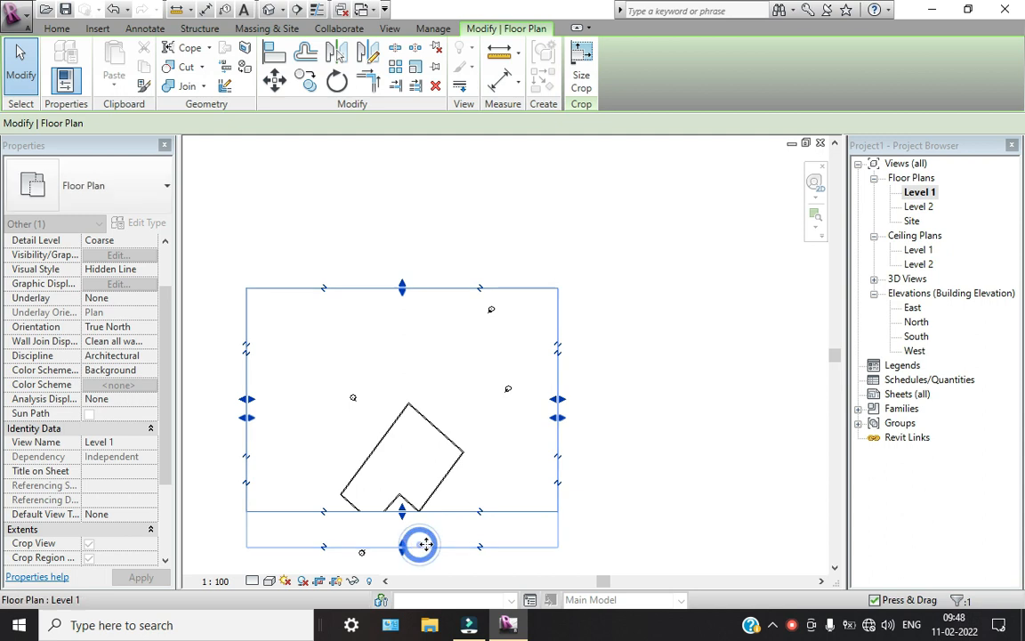
{"action": "left_click", "coordinate": [642, 478]}
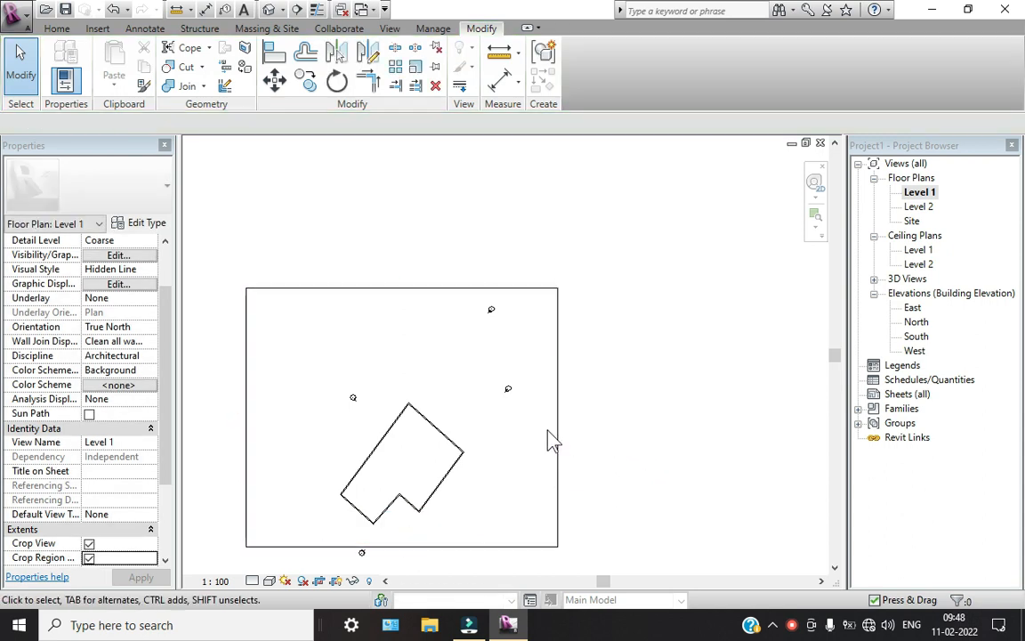
Set the Level 1 floor plan's orientation to Project North
{"action": "left_click", "coordinate": [150, 328]}
{"action": "left_click", "coordinate": [149, 327]}
{"action": "left_click", "coordinate": [150, 328]}
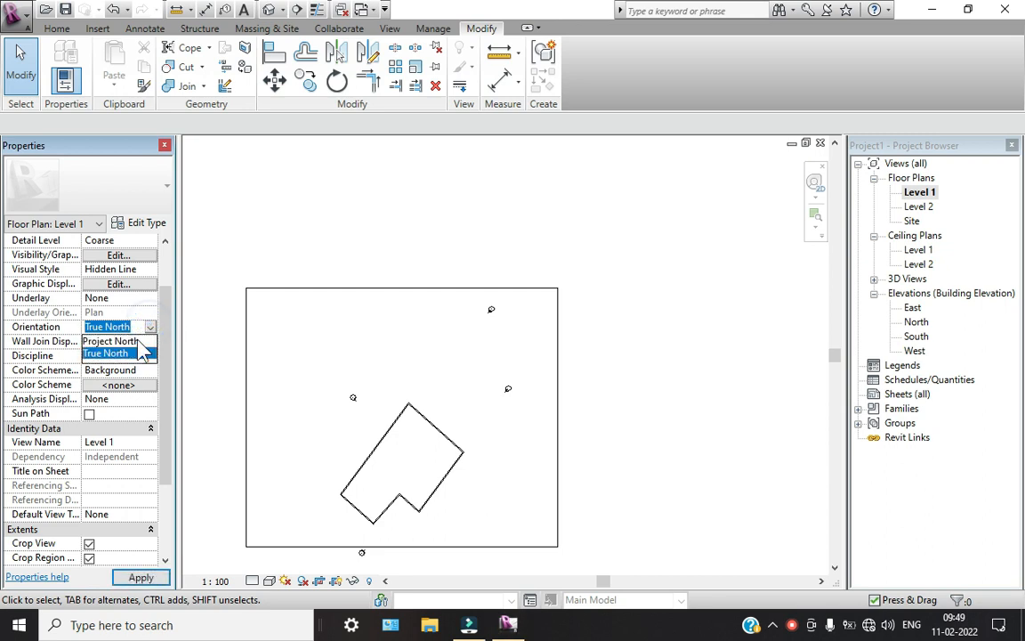
{"action": "left_click", "coordinate": [142, 342]}
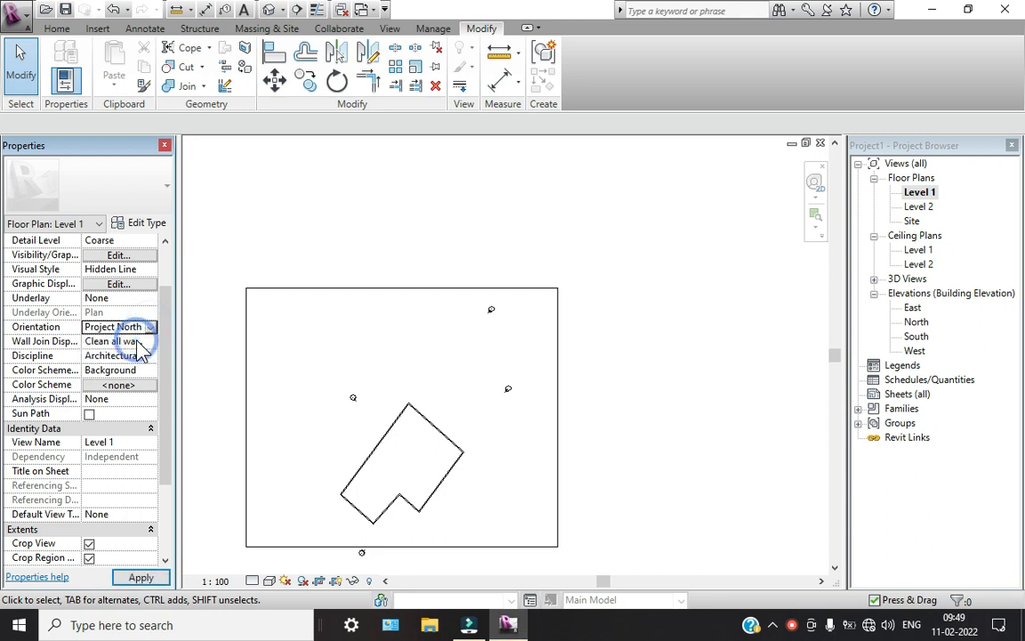
{"action": "left_click", "coordinate": [141, 577]}
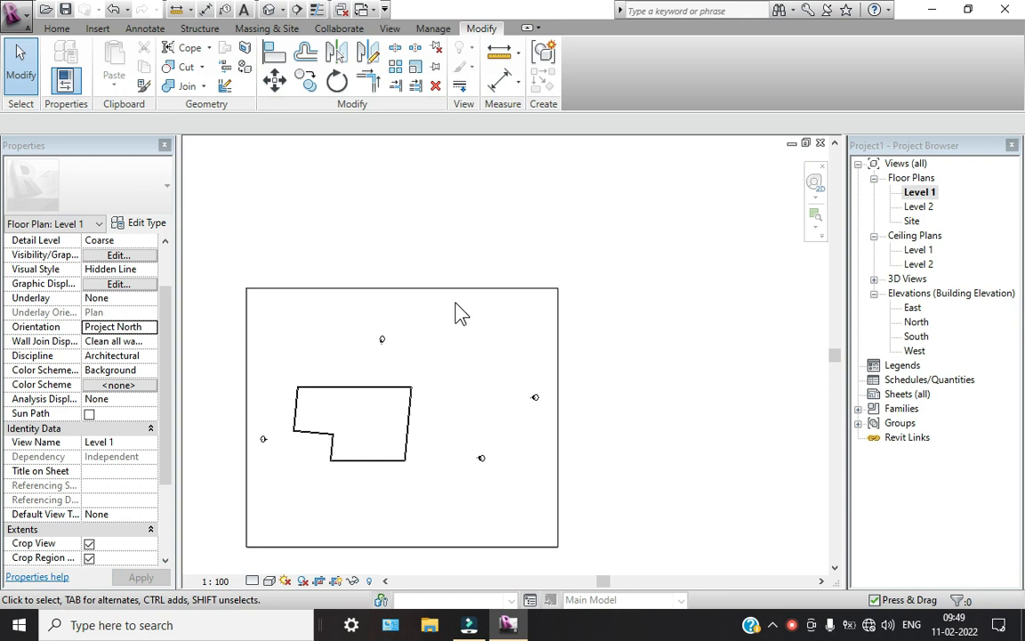
{"action": "scroll", "coordinate": [366, 435], "scroll_direction": "up", "scroll_amount": 2}
{"action": "scroll", "coordinate": [416, 423], "scroll_direction": "down", "scroll_amount": 1}
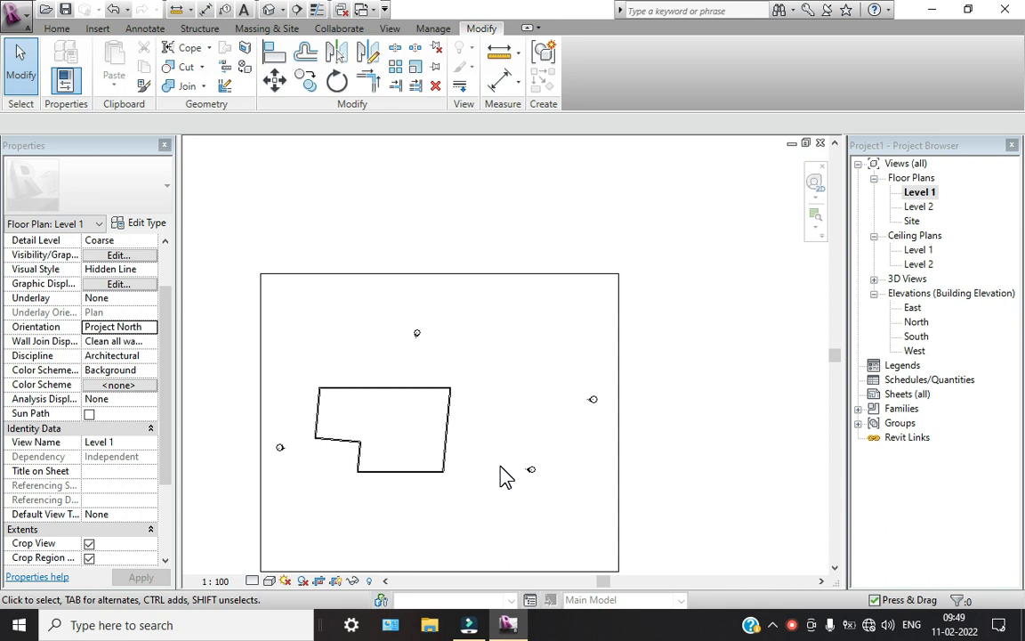
Open the Site floor plan
{"action": "double_click", "coordinate": [912, 221]}
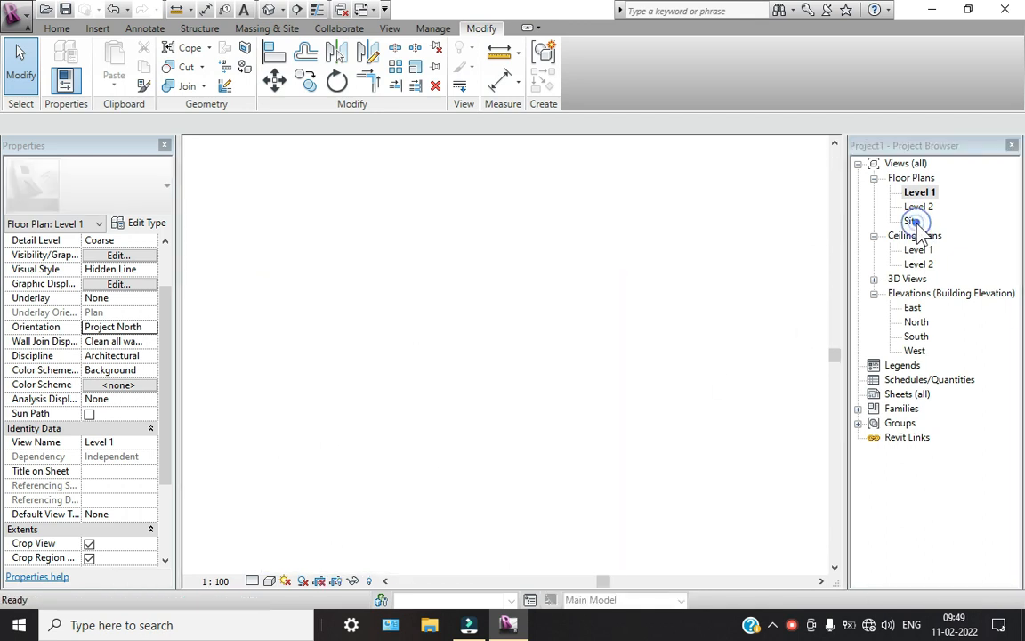
{"action": "scroll", "coordinate": [579, 355], "scroll_direction": "down", "scroll_amount": 4}
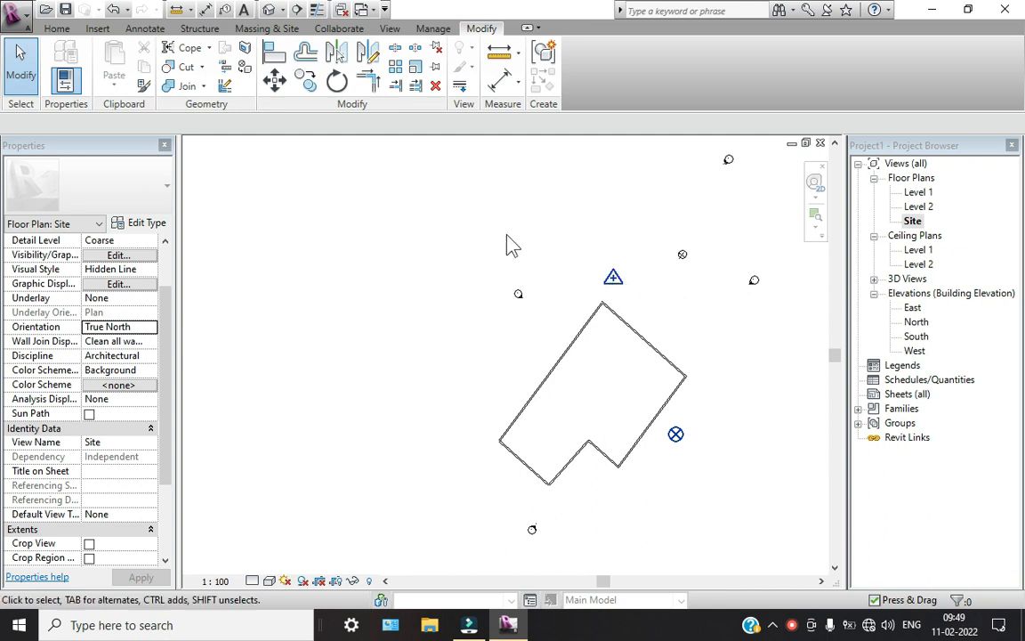
{"action": "left_click", "coordinate": [336, 82]}
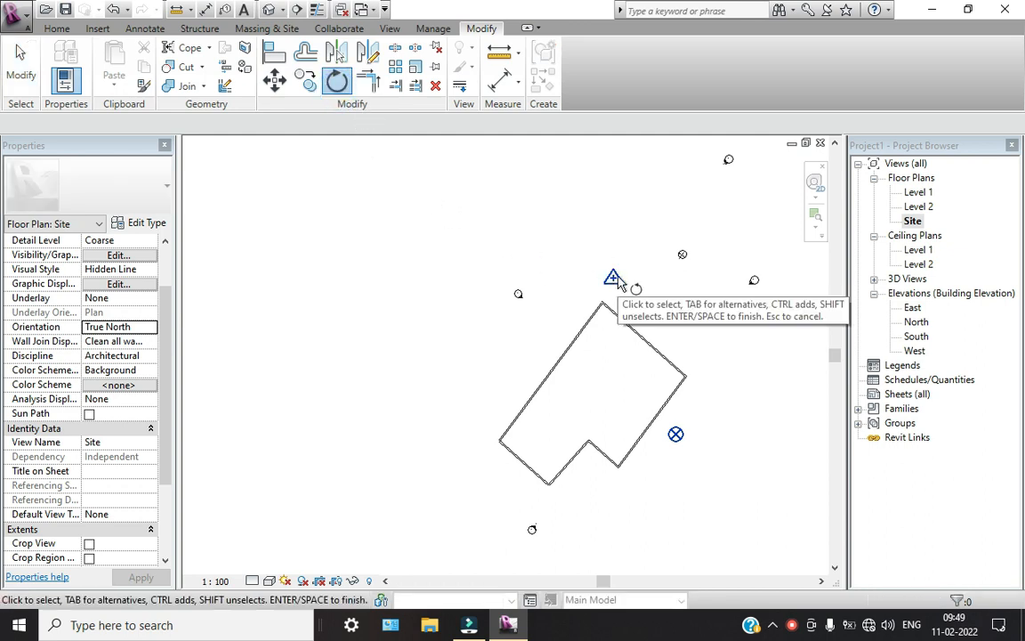
{"action": "left_click", "coordinate": [677, 435]}
{"action": "key", "text": "Escape"}
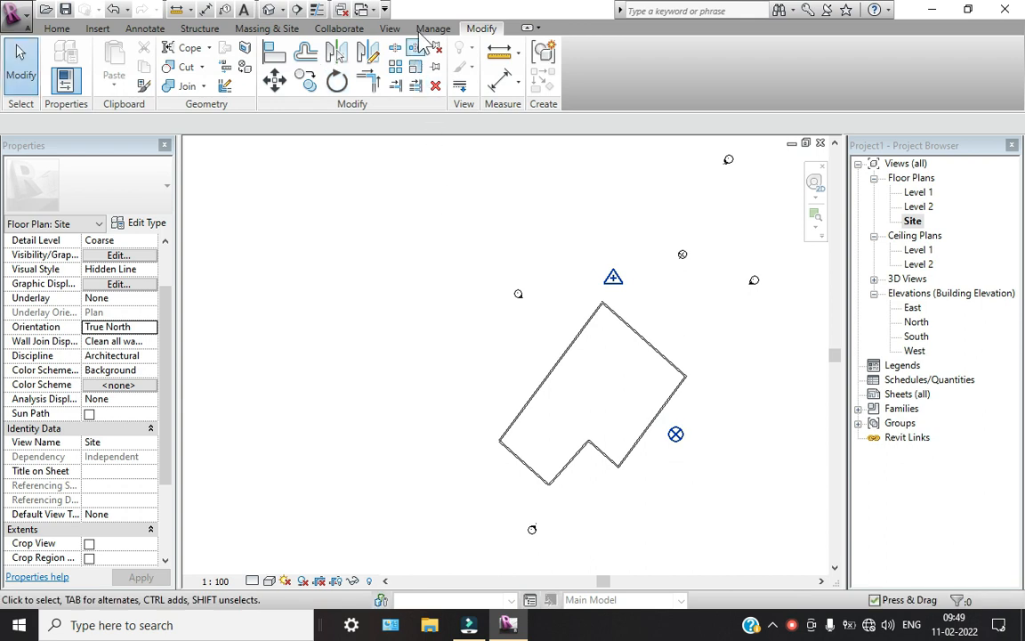
Rotate true north in the Site plan clockwise by about 75°, starting from a ray through the wall outline
{"action": "left_click", "coordinate": [434, 28]}
{"action": "left_click", "coordinate": [478, 87]}
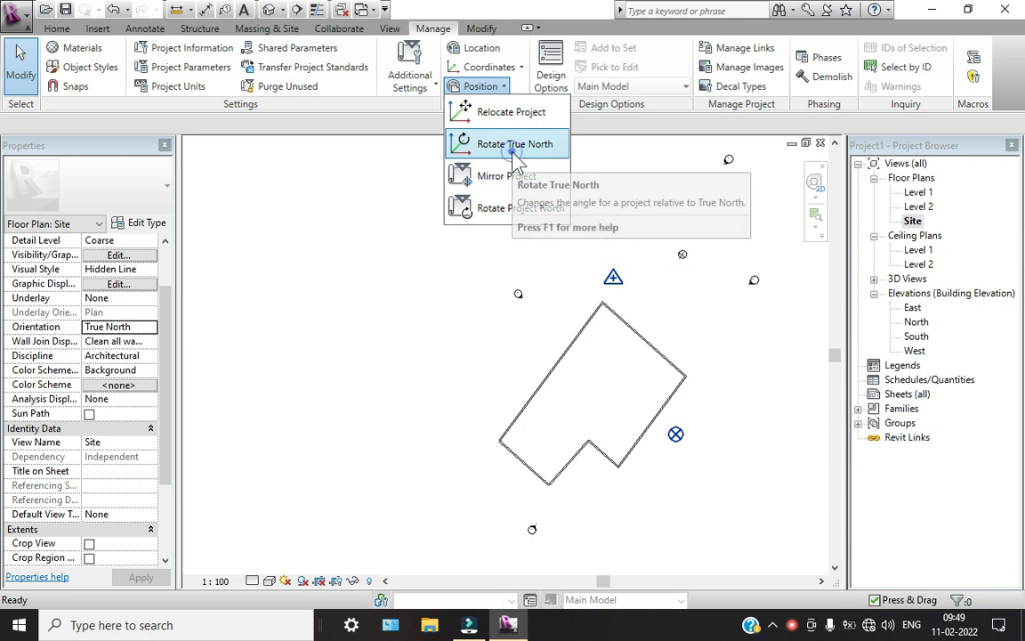
{"action": "left_click", "coordinate": [515, 144]}
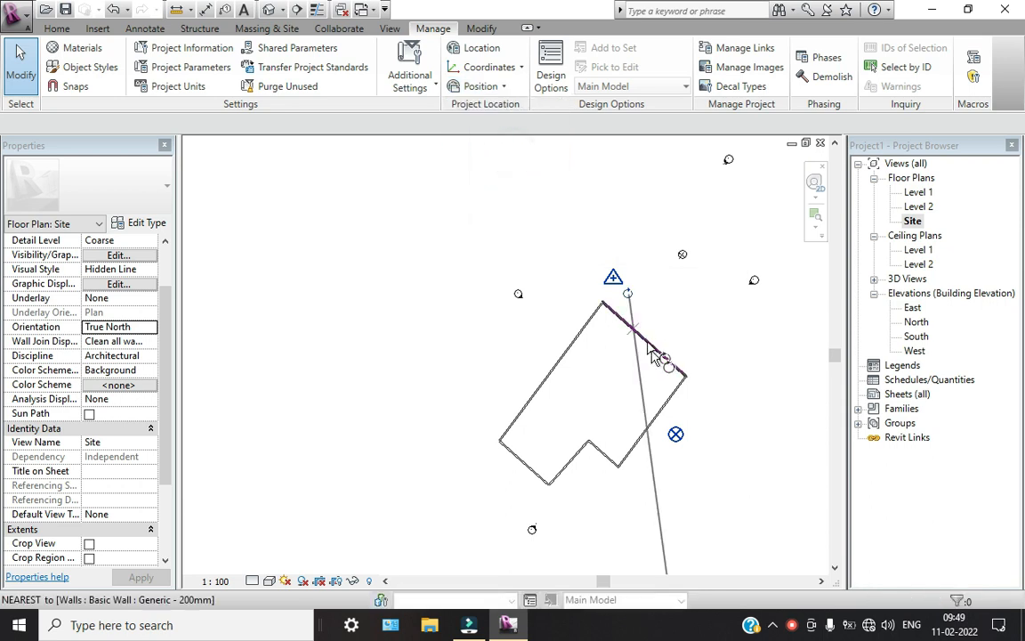
{"action": "left_click", "coordinate": [561, 412]}
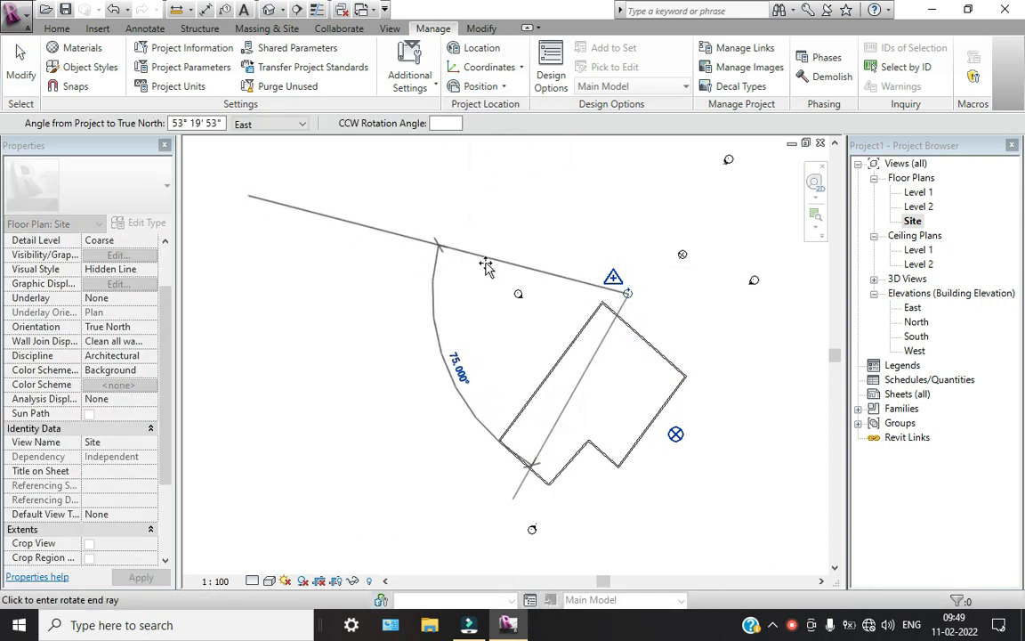
{"action": "left_click", "coordinate": [485, 259]}
{"action": "scroll", "coordinate": [530, 410], "scroll_direction": "down", "scroll_amount": 2}
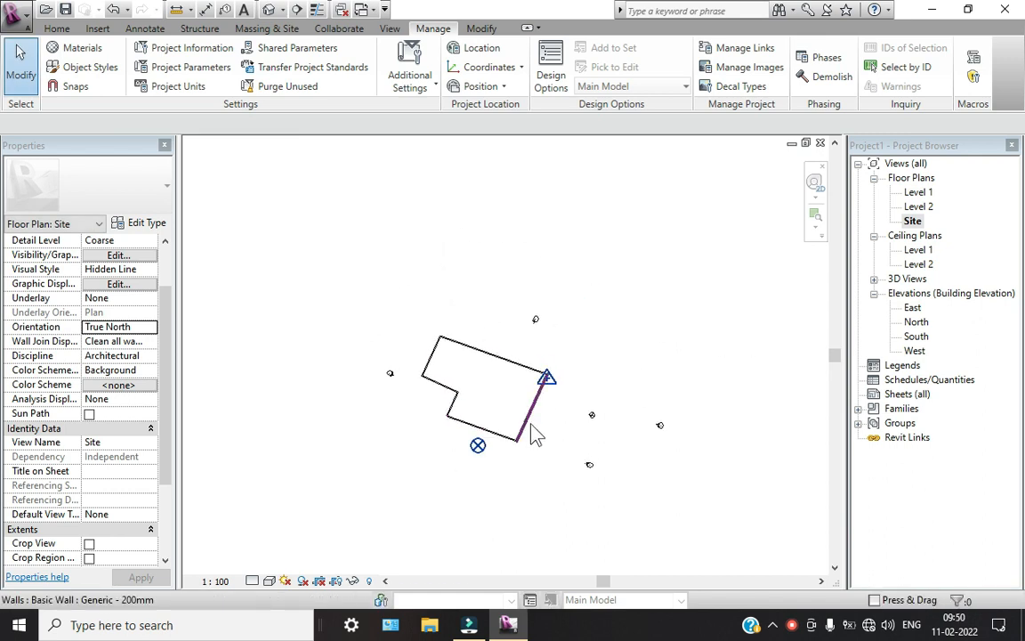
{"action": "scroll", "coordinate": [534, 422], "scroll_direction": "up", "scroll_amount": 3}
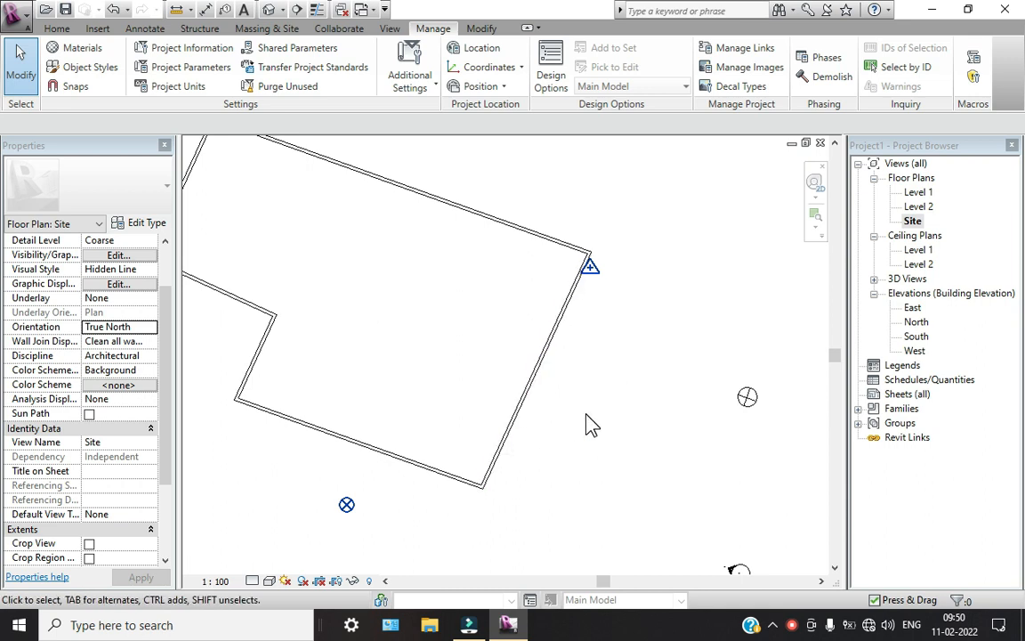
{"action": "scroll", "coordinate": [588, 421], "scroll_direction": "down", "scroll_amount": 1}
{"action": "left_click", "coordinate": [791, 625]}
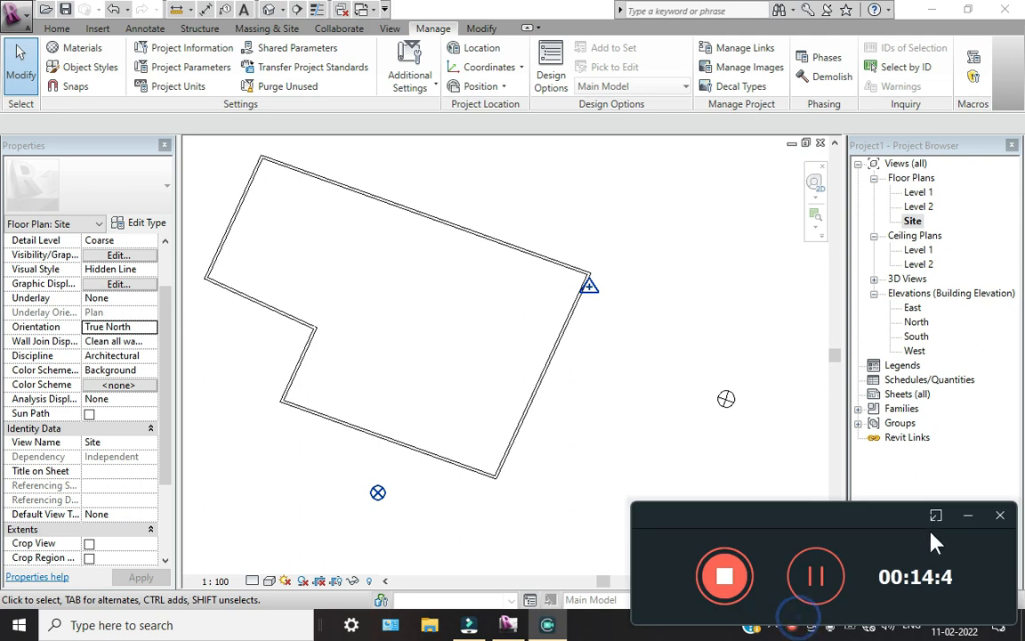
{"action": "left_click", "coordinate": [969, 516]}
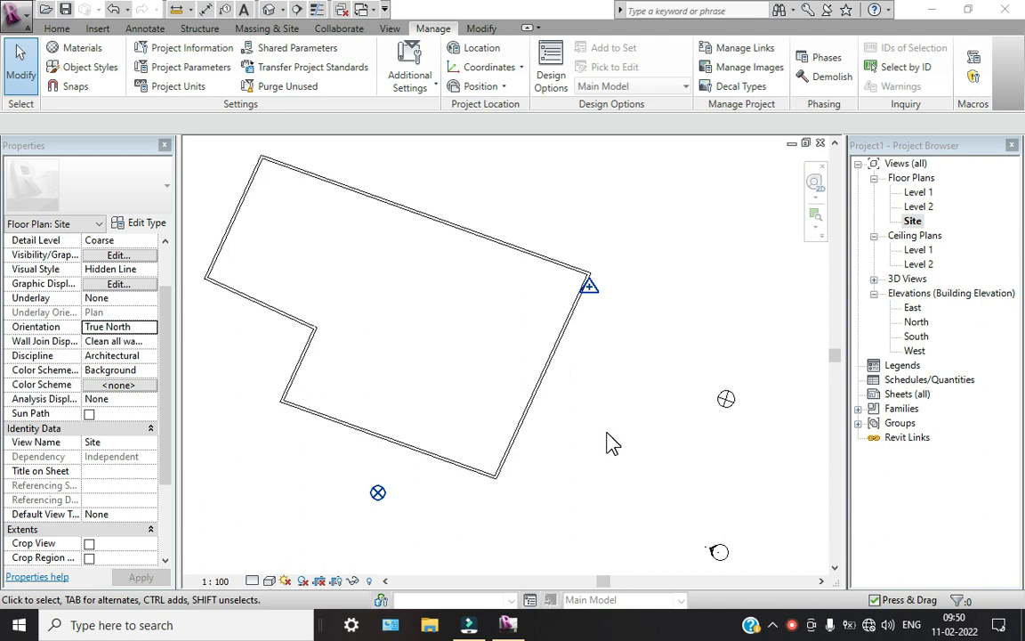
Open the Level 1 floor plan and check its crop region's size settings without changing them
{"action": "scroll", "coordinate": [574, 431], "scroll_direction": "down", "scroll_amount": 3}
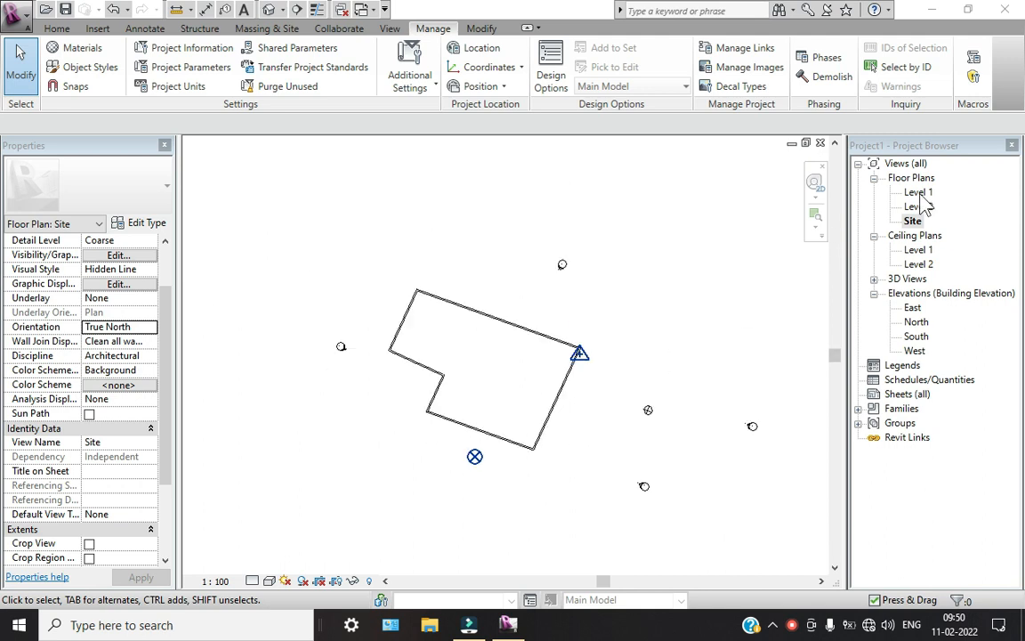
{"action": "double_click", "coordinate": [921, 194]}
{"action": "left_click", "coordinate": [616, 283]}
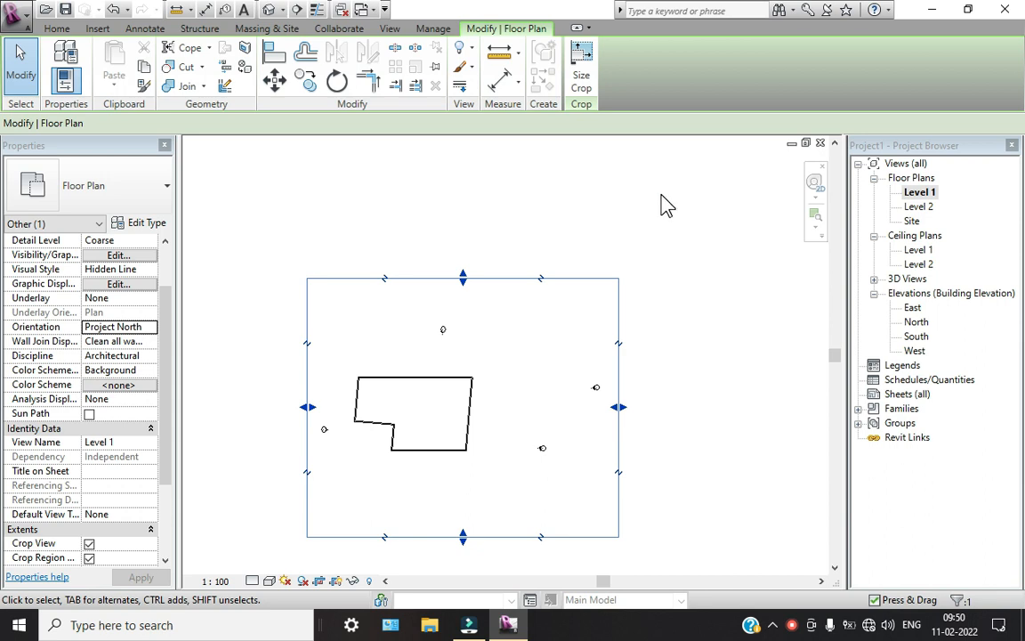
{"action": "left_click", "coordinate": [581, 71]}
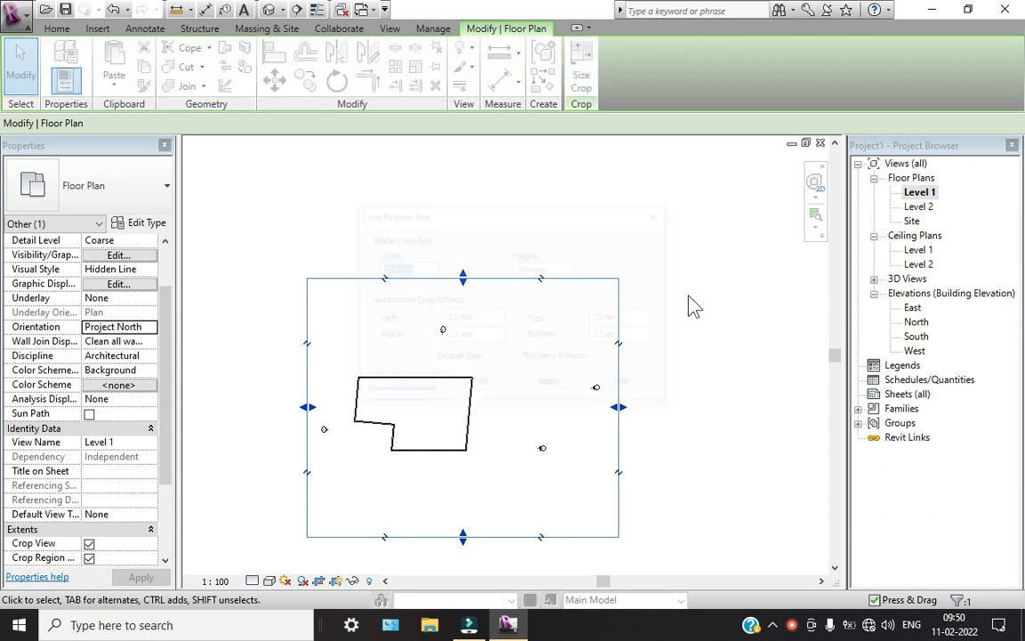
{"action": "left_click", "coordinate": [485, 387]}
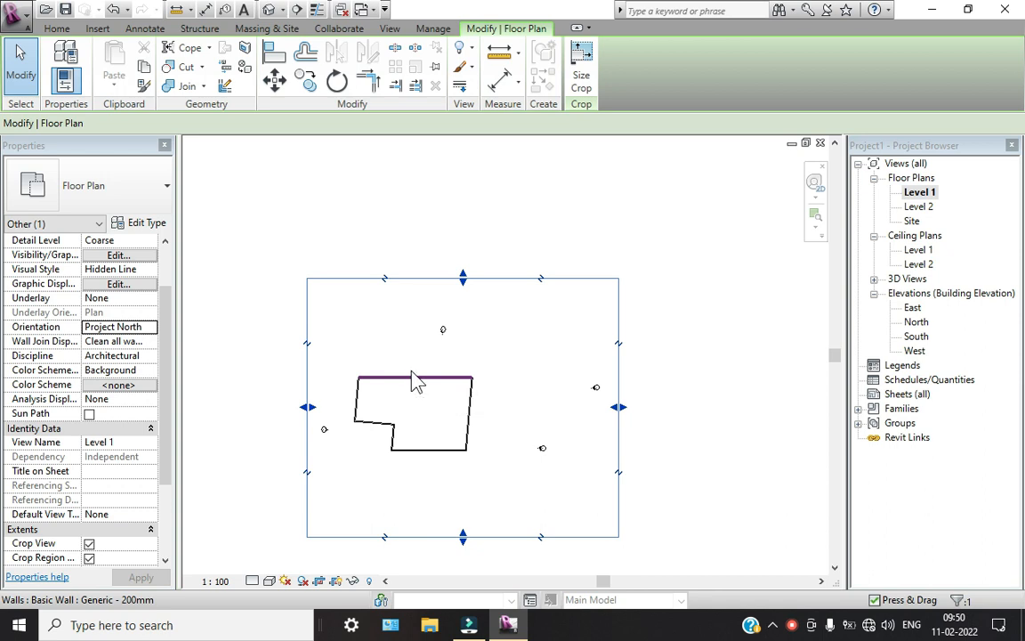
{"action": "left_click", "coordinate": [611, 381]}
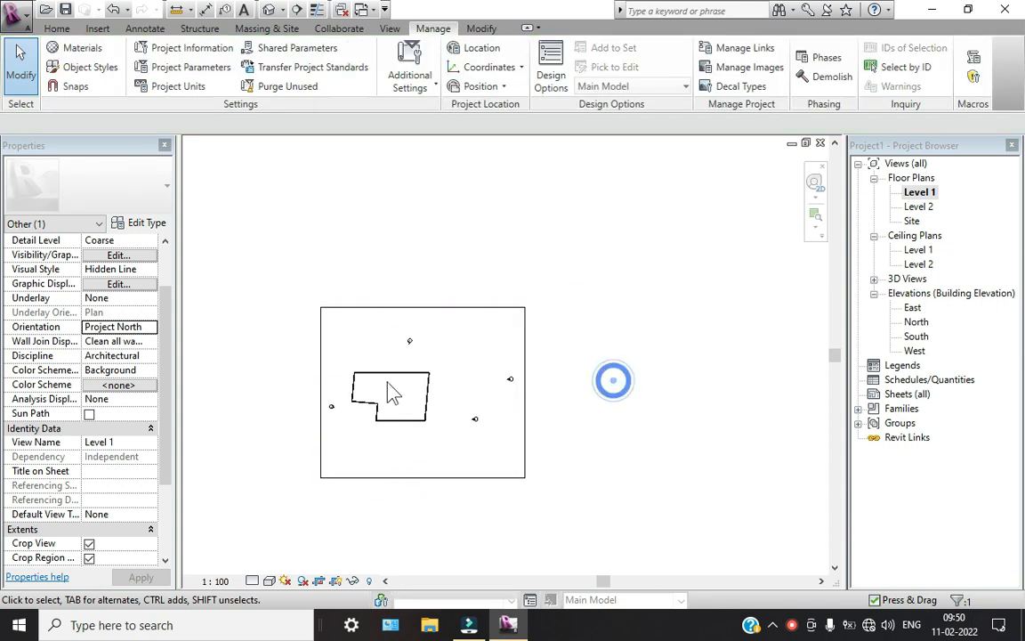
{"action": "scroll", "coordinate": [365, 385], "scroll_direction": "up", "scroll_amount": 2}
{"action": "scroll", "coordinate": [373, 359], "scroll_direction": "up", "scroll_amount": 3}
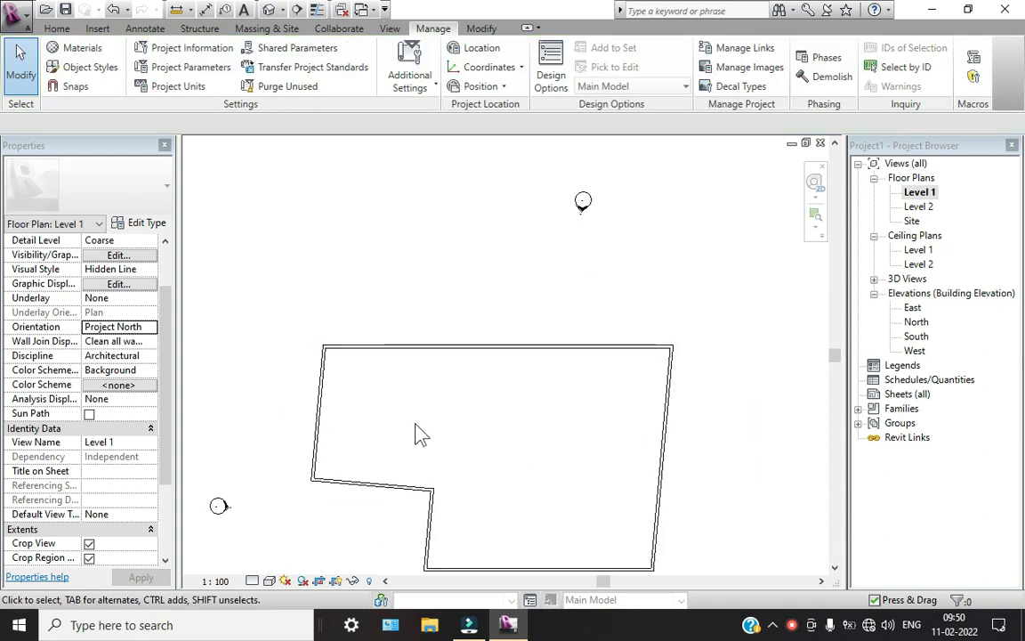
{"action": "middle_click_drag", "start_coordinate": [418, 433], "coordinate": [474, 372]}
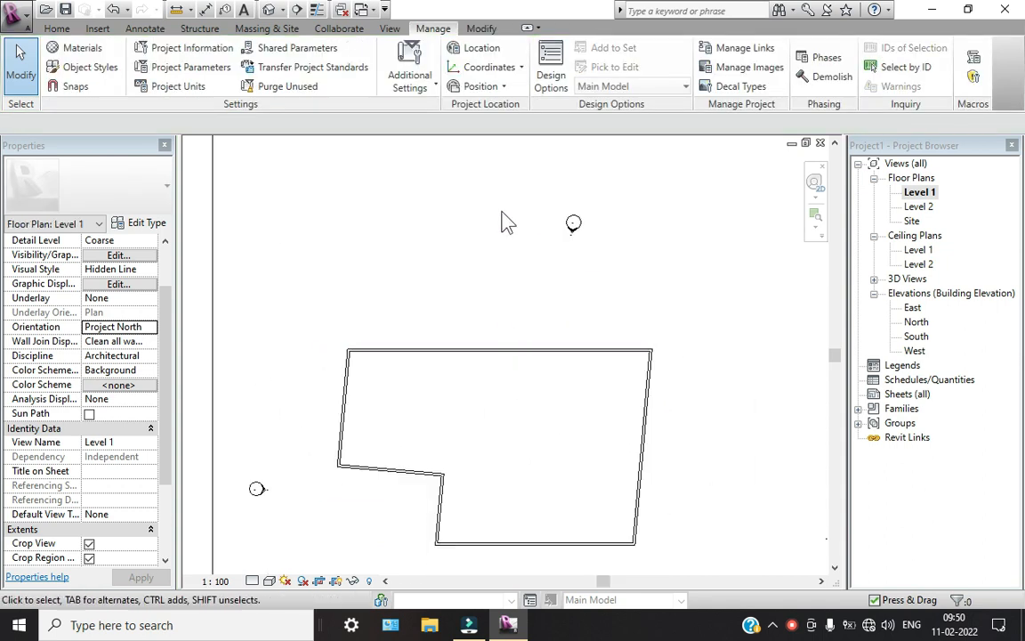
{"action": "left_click", "coordinate": [59, 28]}
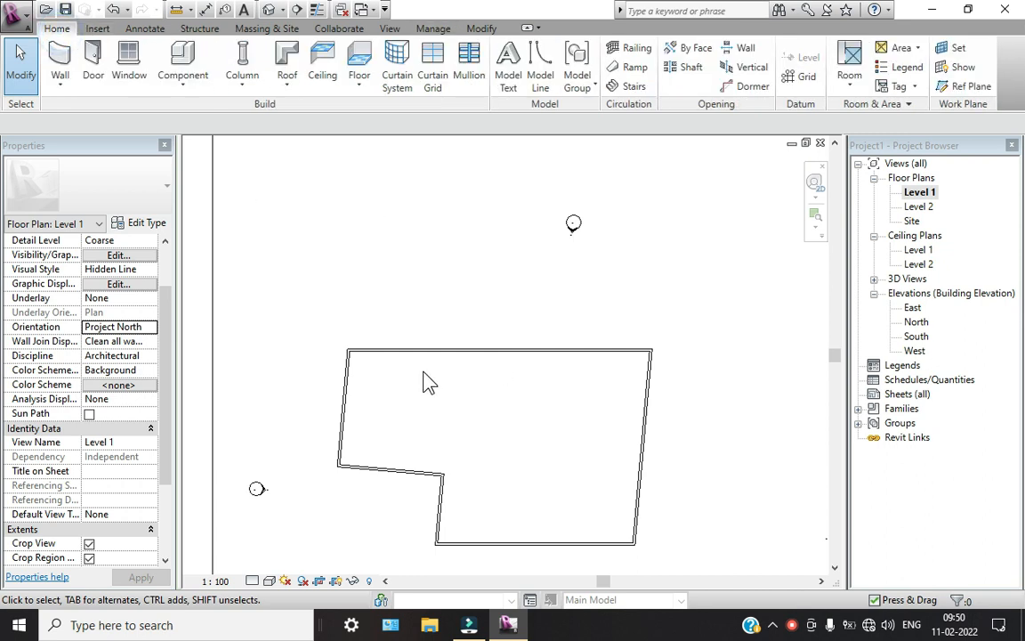
{"action": "scroll", "coordinate": [424, 377], "scroll_direction": "down", "scroll_amount": 2}
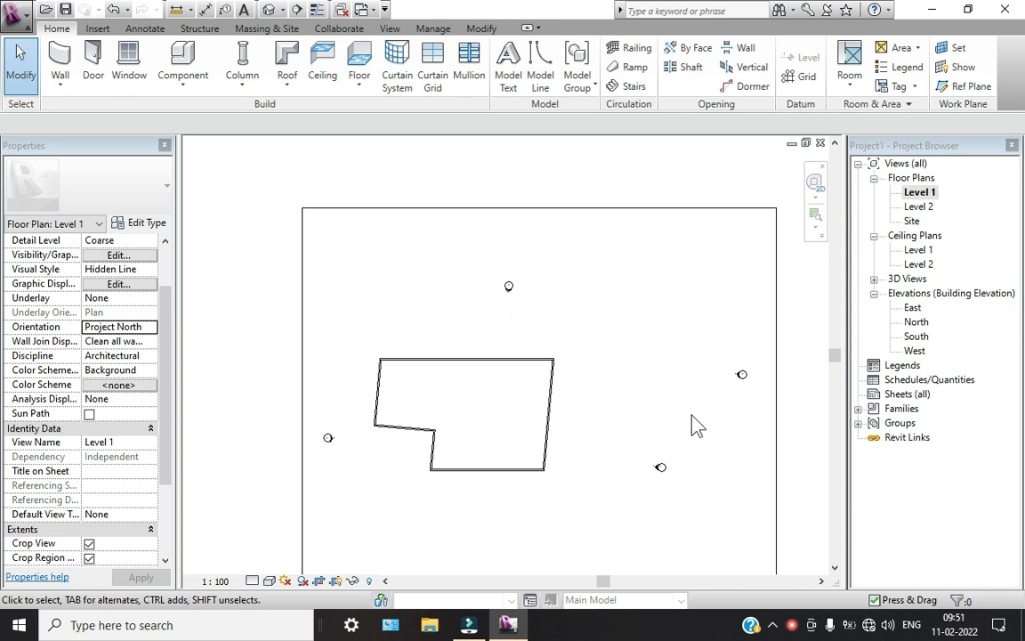
Open the Site floor plan and move the clipped survey point from the wall corner down to just outside the right-hand wall
{"action": "double_click", "coordinate": [912, 221]}
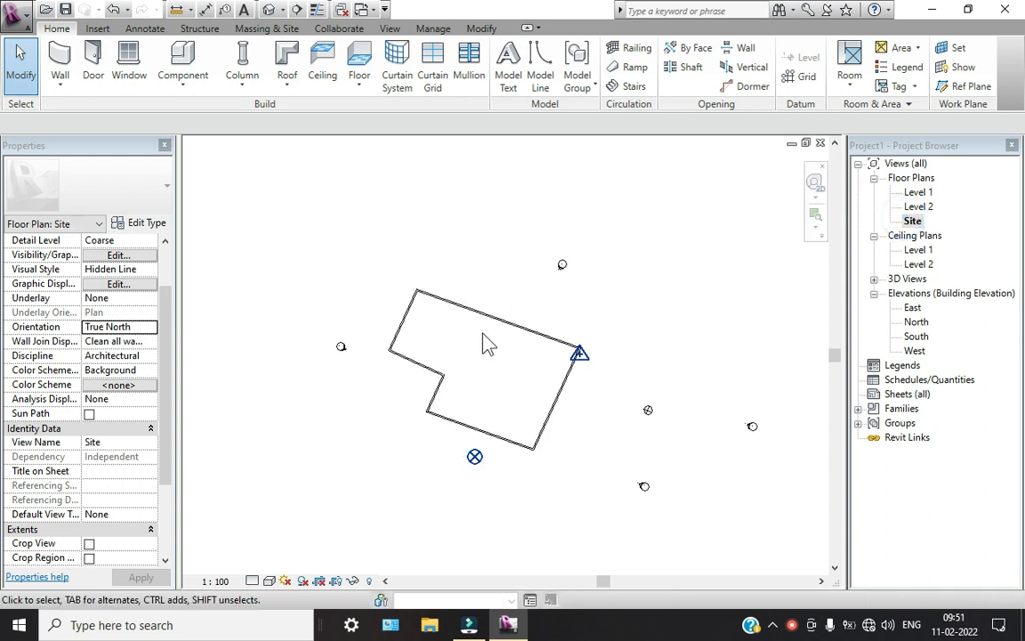
{"action": "scroll", "coordinate": [485, 343], "scroll_direction": "down", "scroll_amount": 2}
{"action": "scroll", "coordinate": [545, 389], "scroll_direction": "up", "scroll_amount": 3}
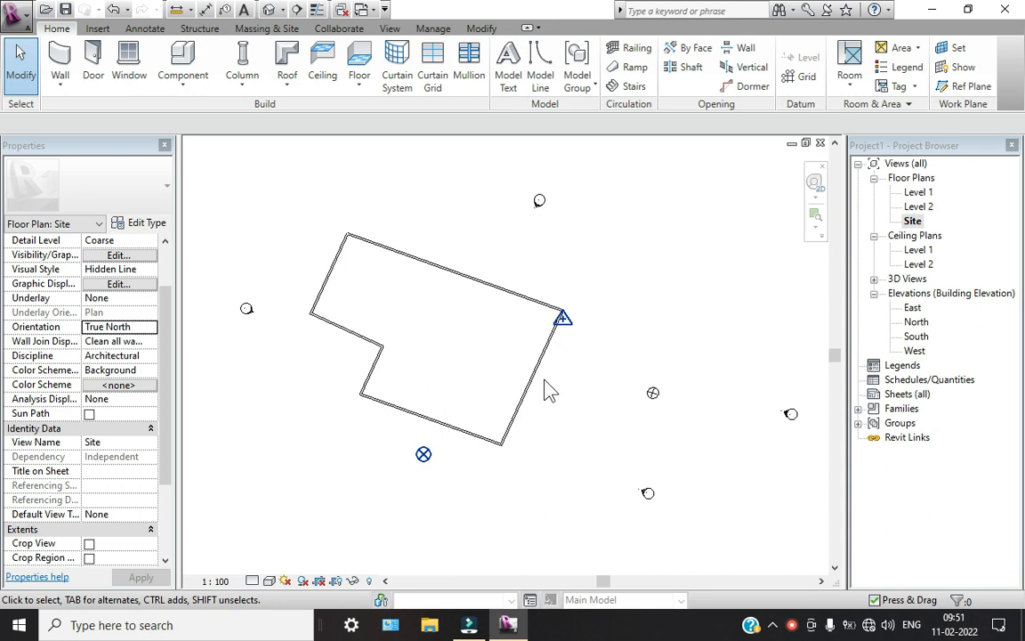
{"action": "left_click", "coordinate": [572, 326]}
{"action": "scroll", "coordinate": [571, 325], "scroll_direction": "up", "scroll_amount": 3}
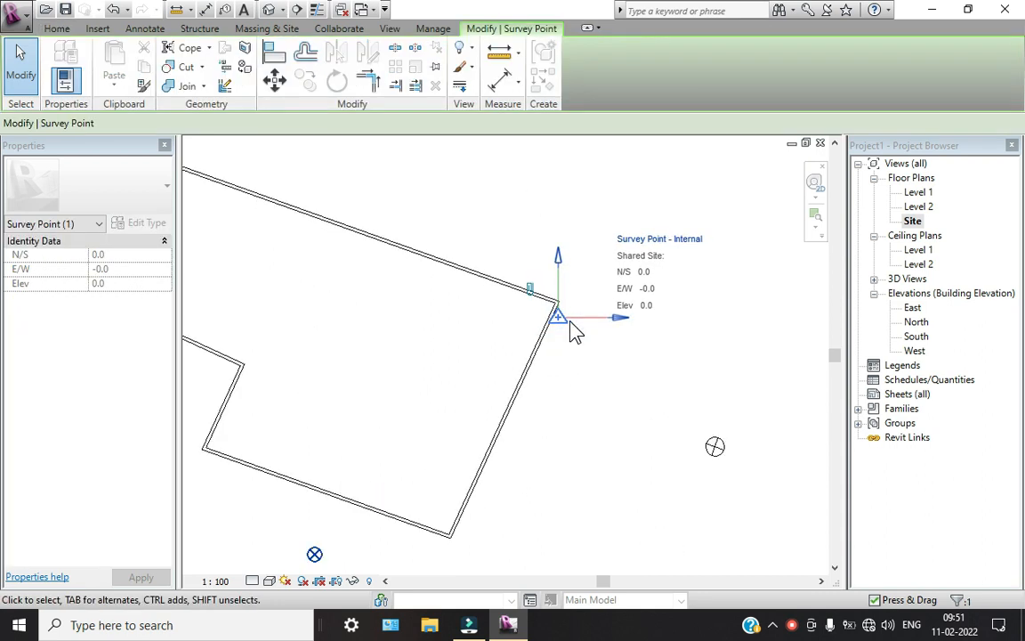
{"action": "left_click_drag", "start_coordinate": [558, 317], "coordinate": [563, 393]}
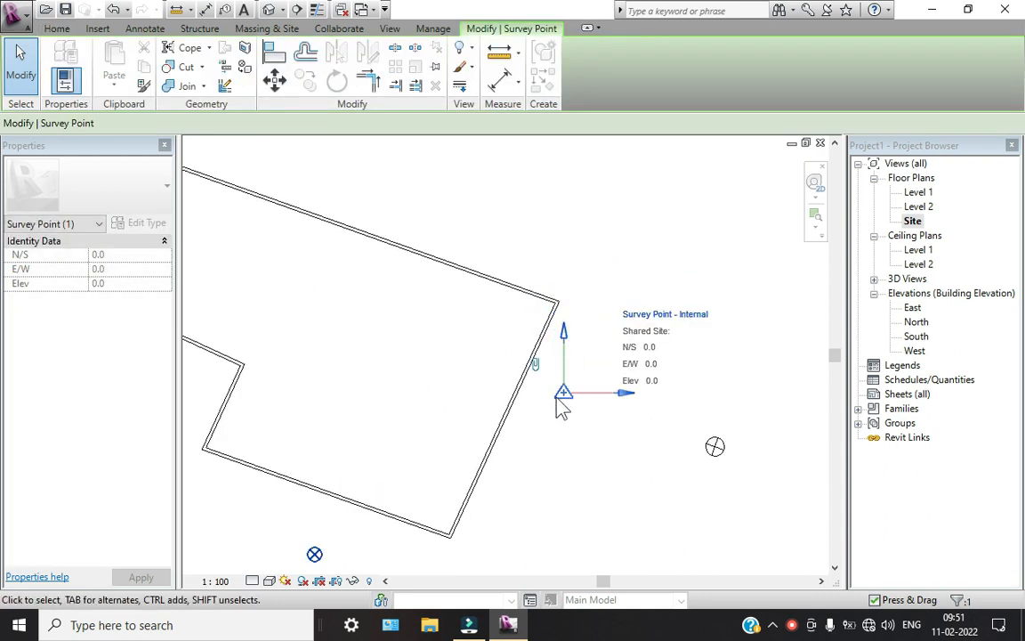
{"action": "left_click", "coordinate": [533, 366]}
{"action": "left_click", "coordinate": [533, 366]}
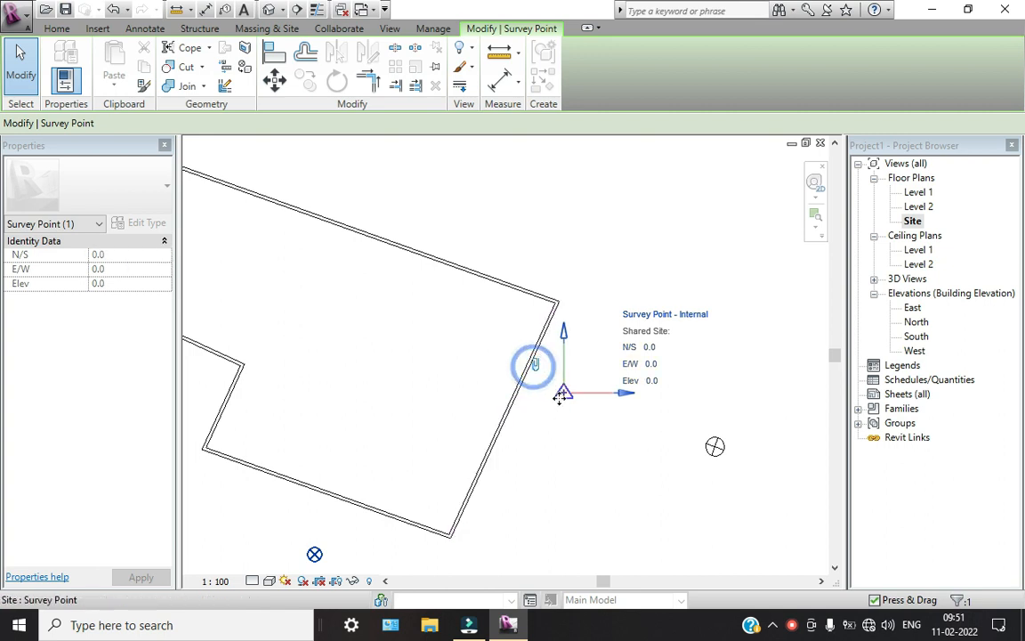
Move the survey point onto the wall outline's upper-right corner and unclip it
{"action": "left_click_drag", "start_coordinate": [560, 394], "coordinate": [552, 301]}
{"action": "left_click", "coordinate": [584, 327]}
{"action": "left_click", "coordinate": [550, 298]}
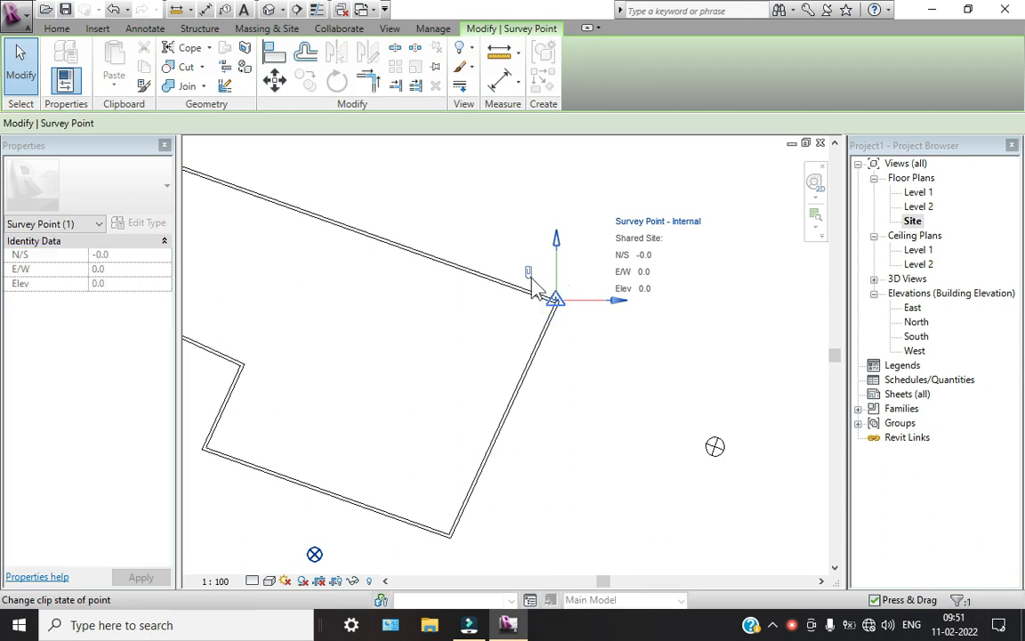
{"action": "left_click", "coordinate": [528, 272]}
Move the project base point farther below the wall outline, to about N/S -19481 and E/W -16478
{"action": "scroll", "coordinate": [586, 393], "scroll_direction": "down", "scroll_amount": 2}
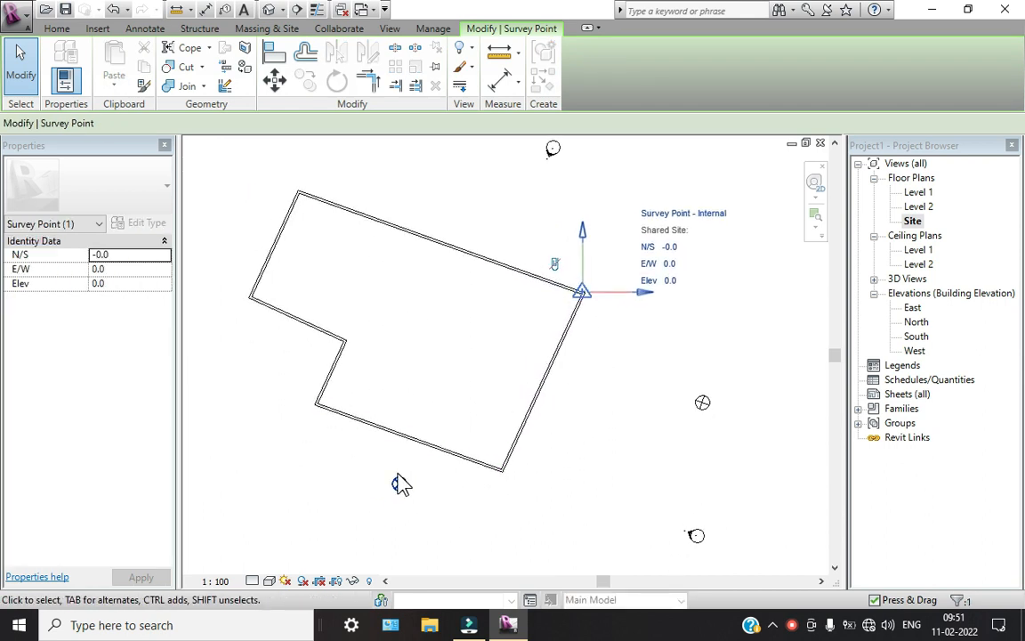
{"action": "left_click_drag", "start_coordinate": [400, 483], "coordinate": [390, 517]}
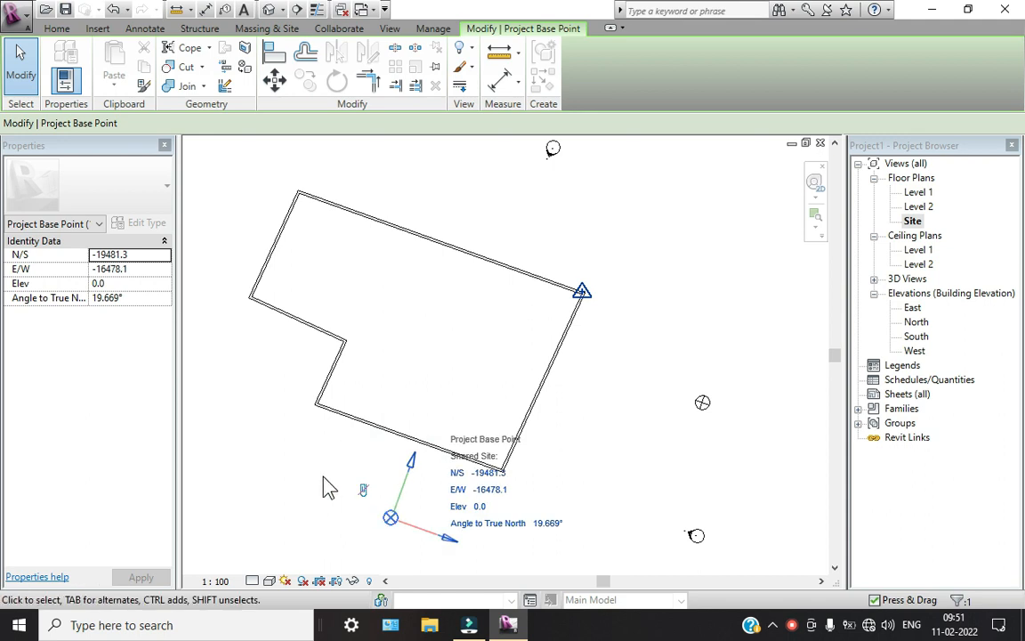
{"action": "left_click", "coordinate": [327, 486]}
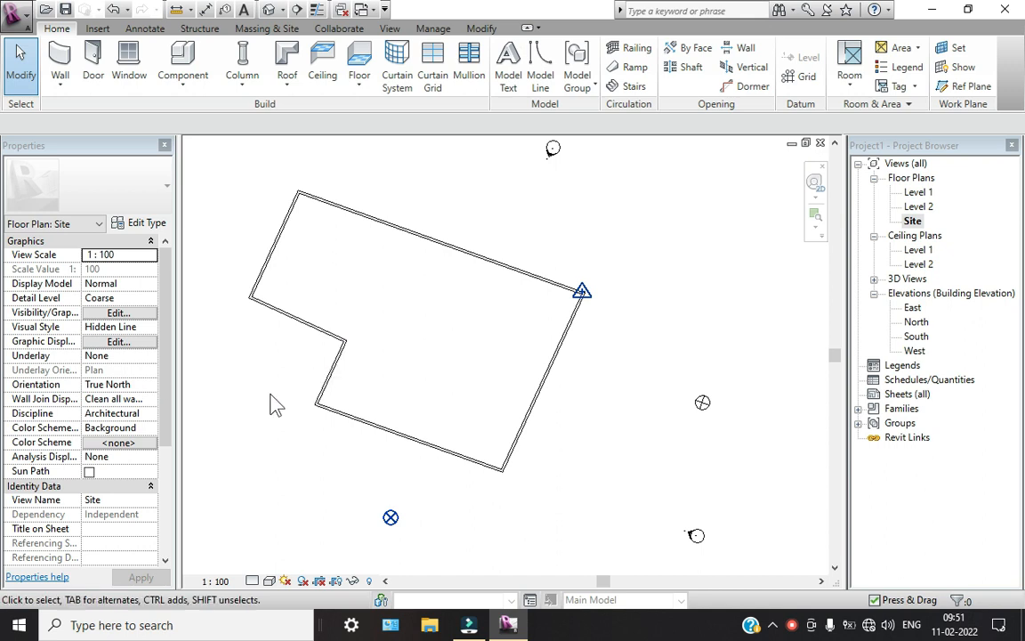
{"action": "scroll", "coordinate": [485, 389], "scroll_direction": "down", "scroll_amount": 4}
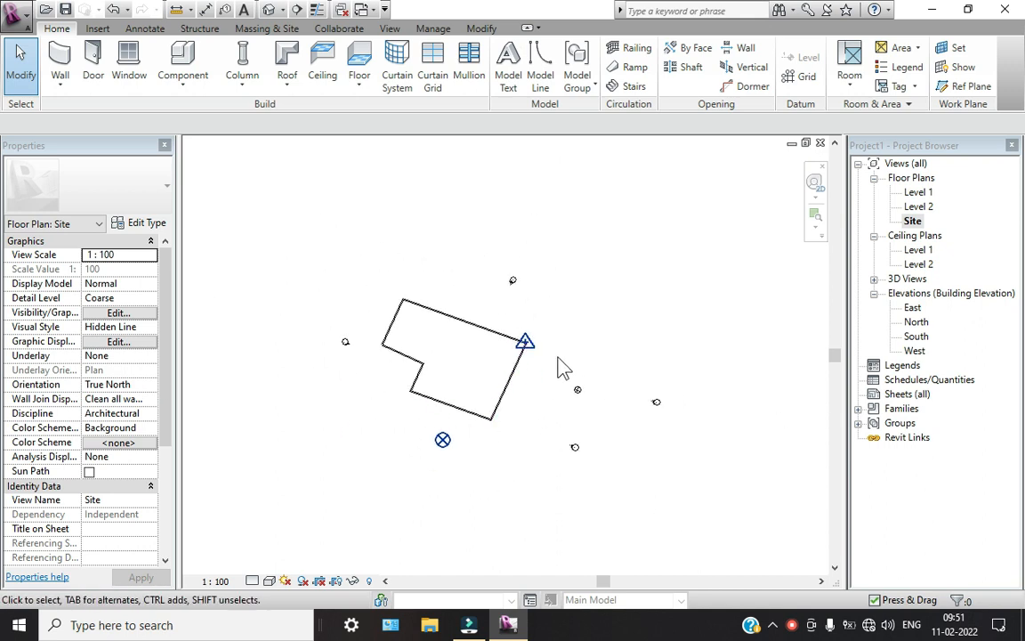